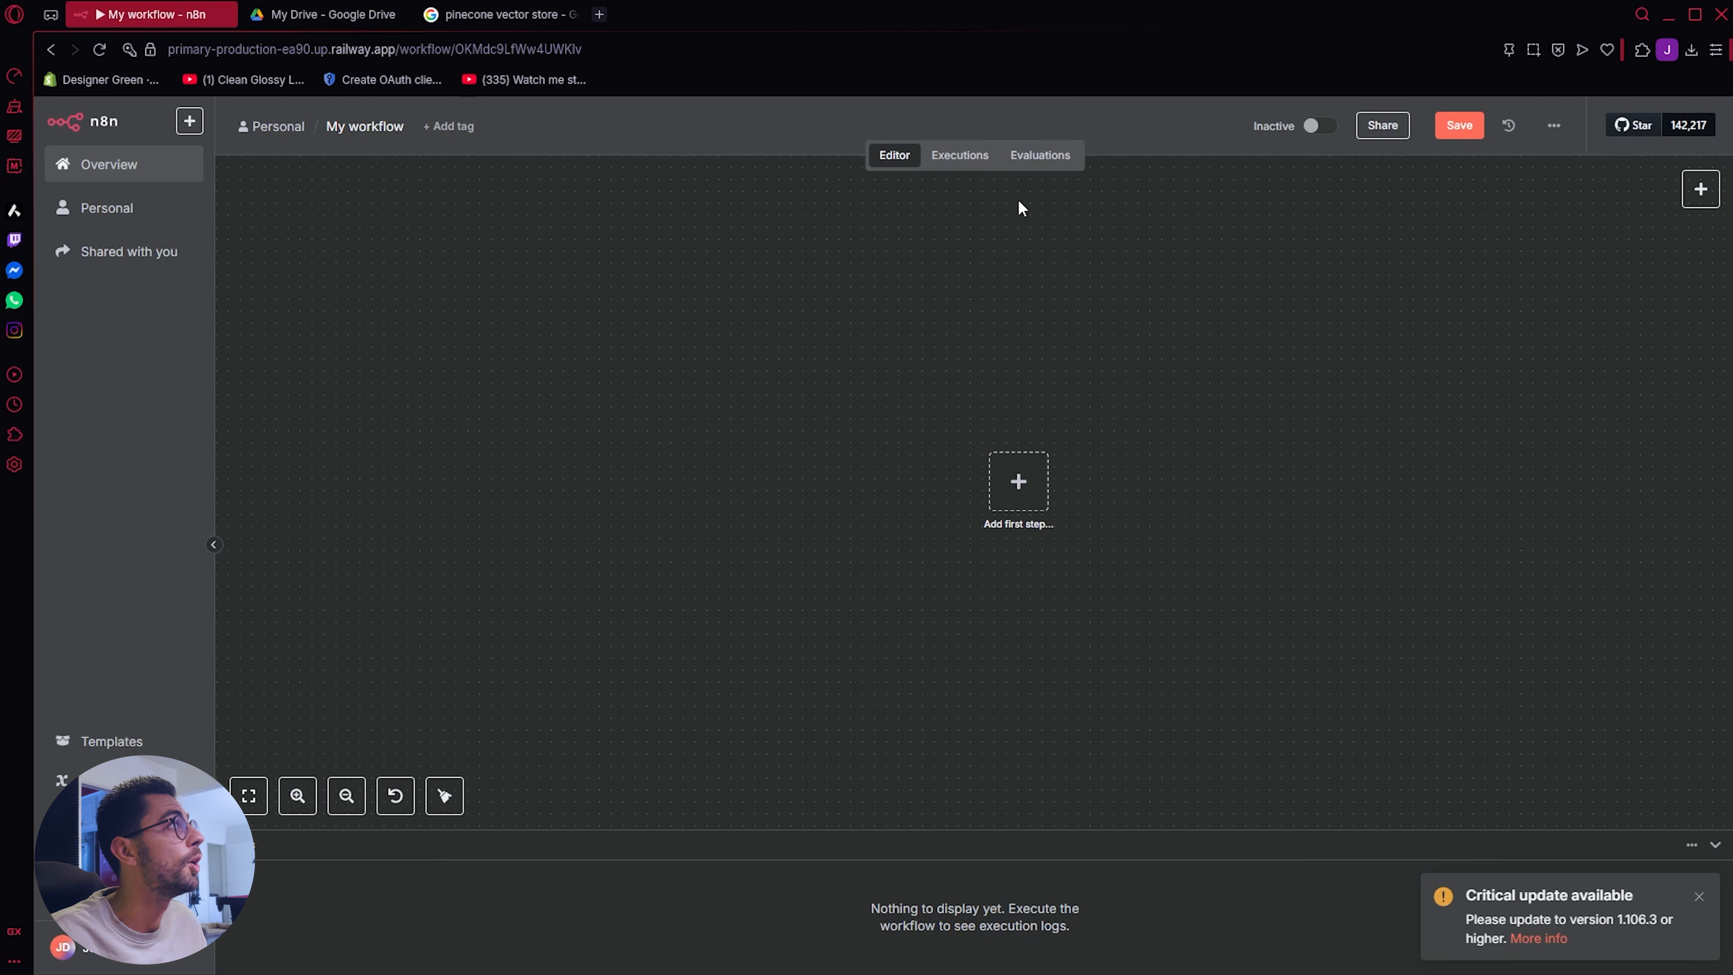
Step: Switch to Google Drive, open Sample Company TechFlow Solutions.txt in the Pinecone Data Base folder and read through its contents
left_click(324, 15)
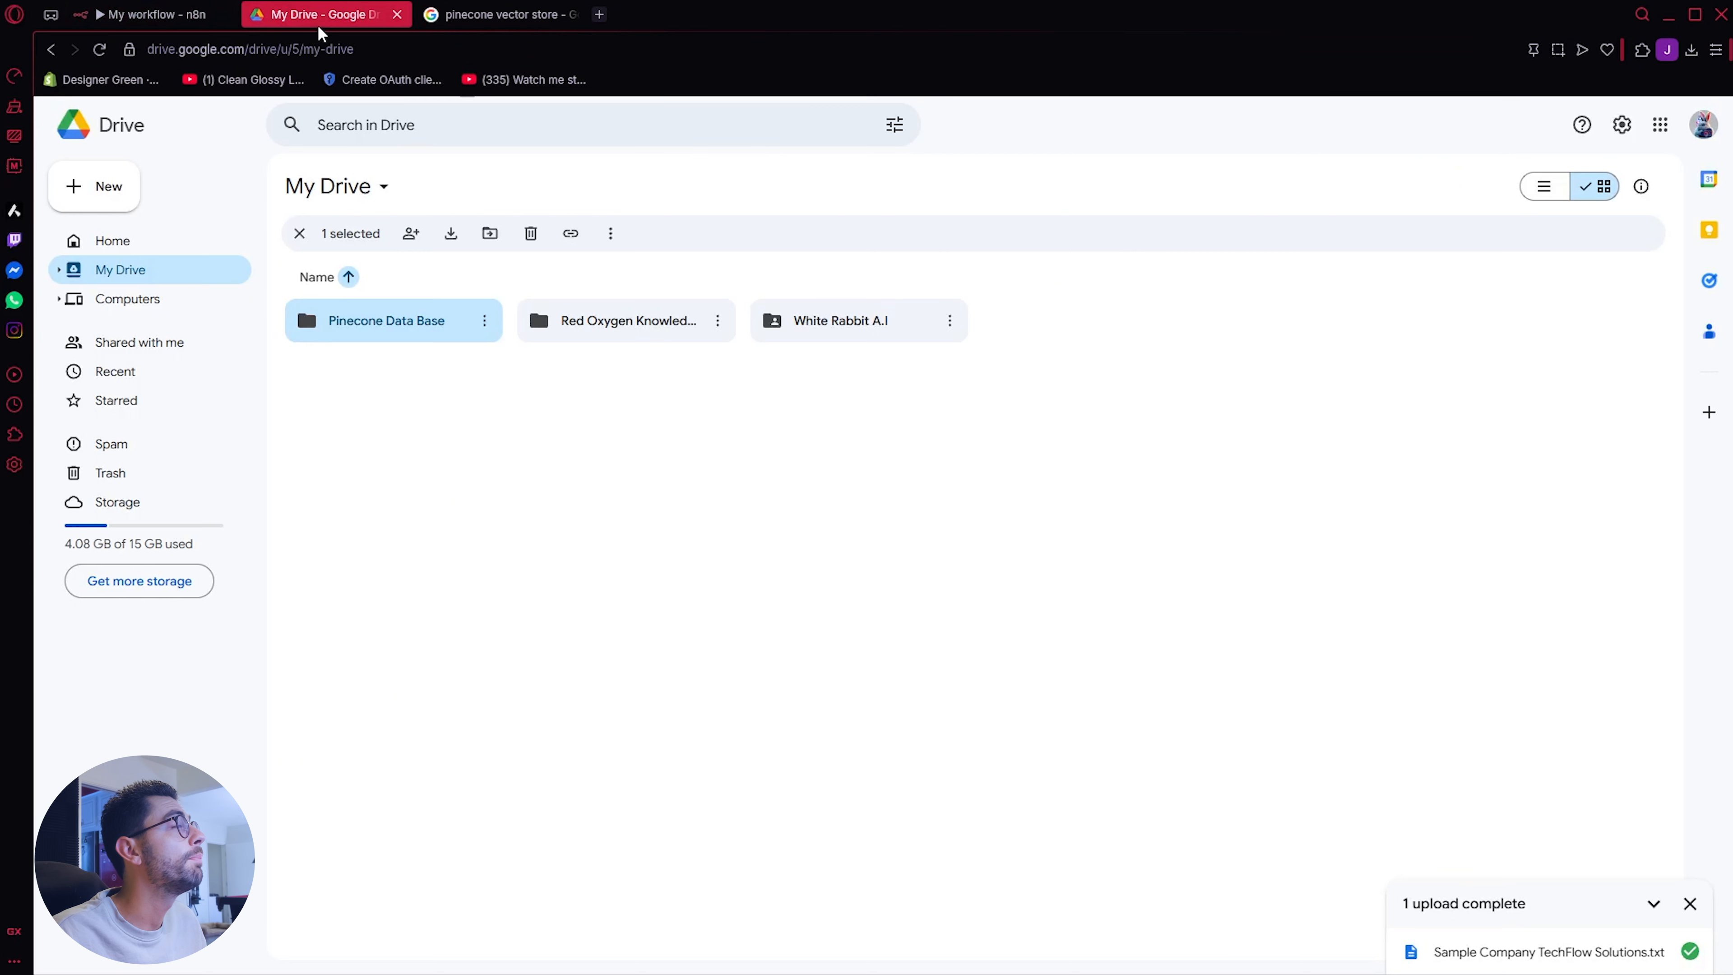
double_click(356, 328)
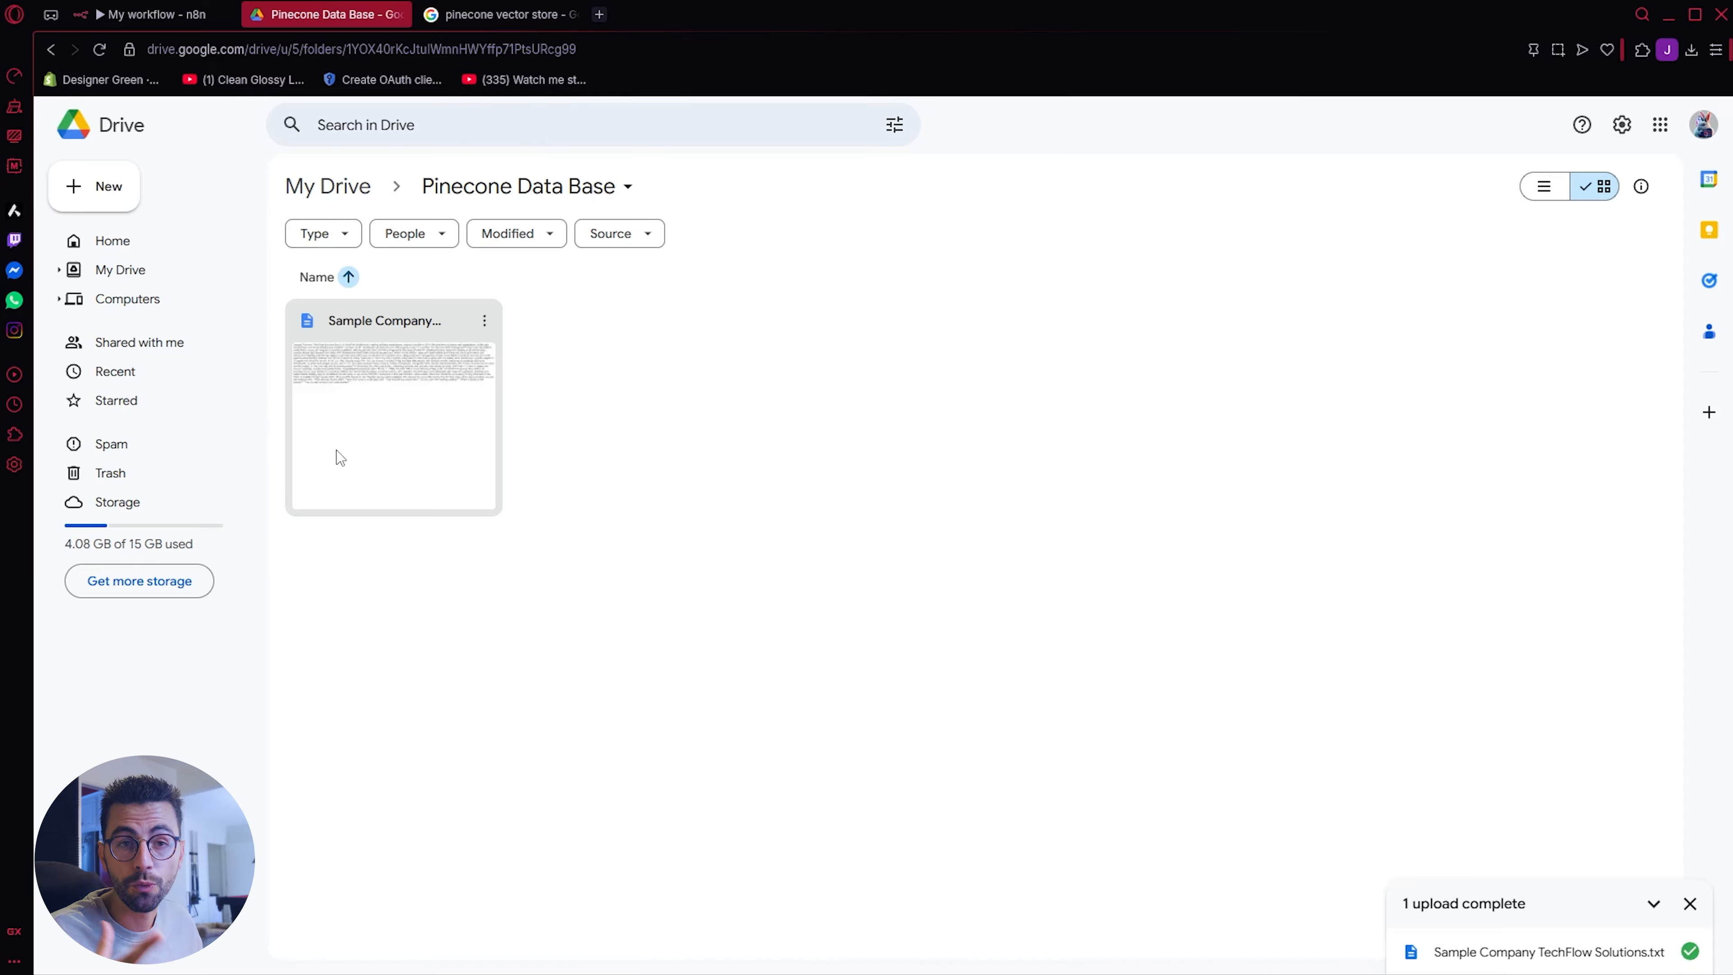
double_click(325, 448)
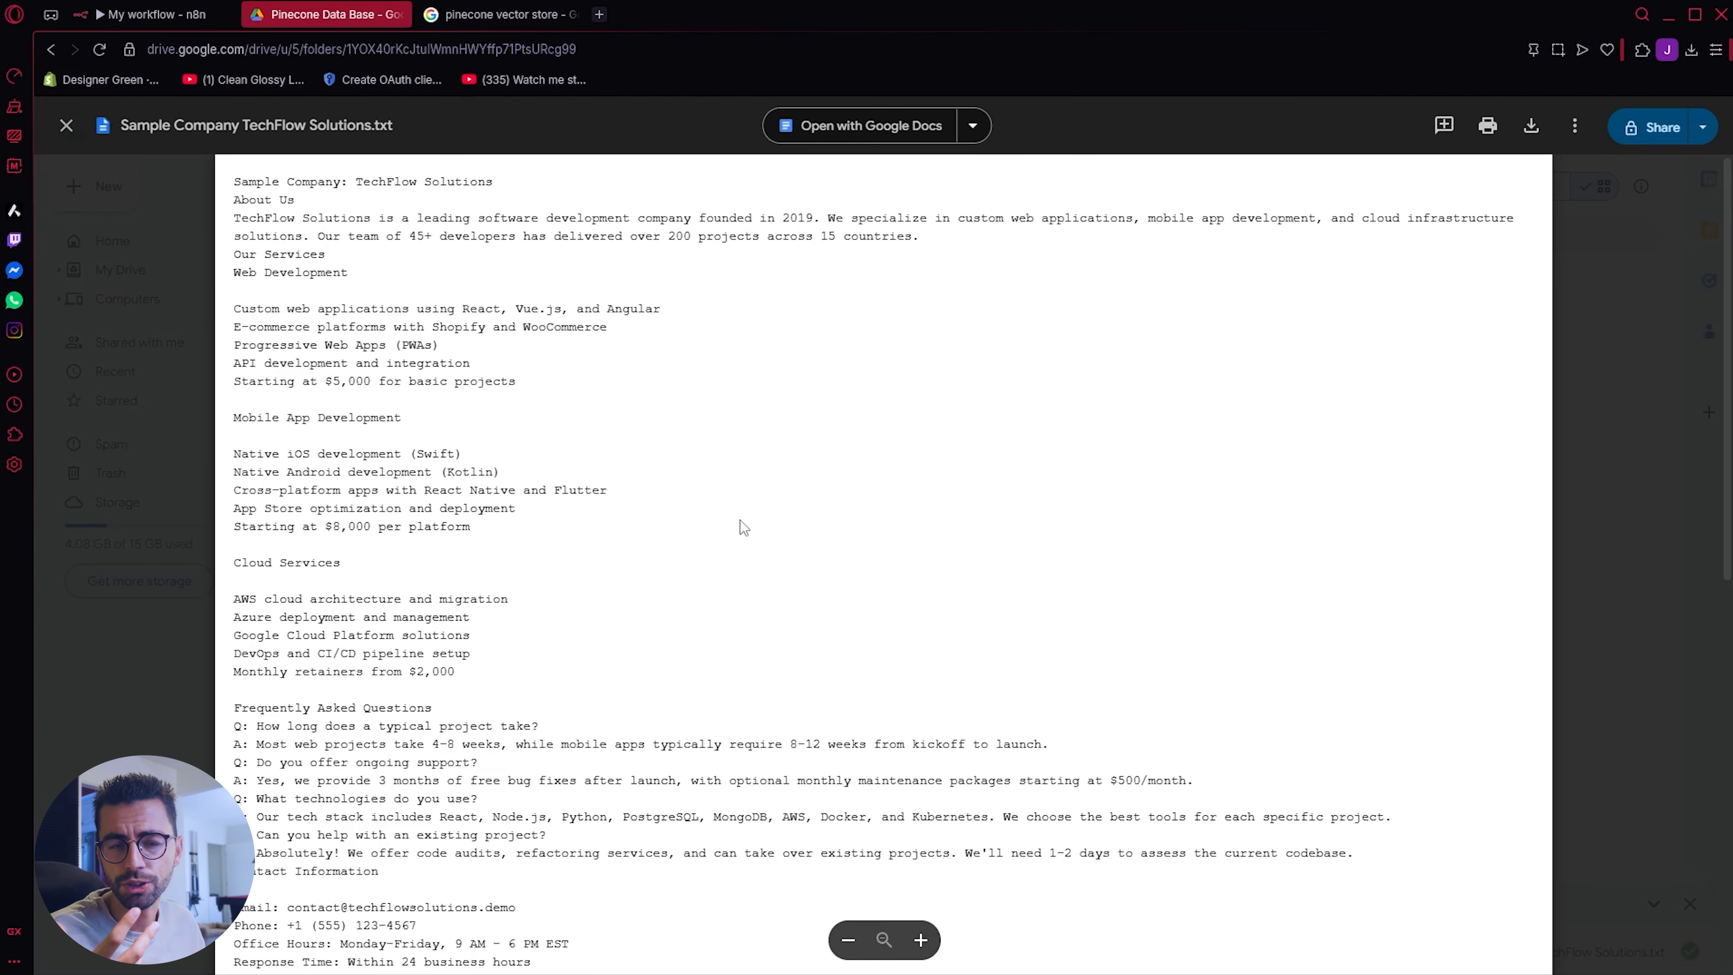
scroll(697, 462, "down", 10)
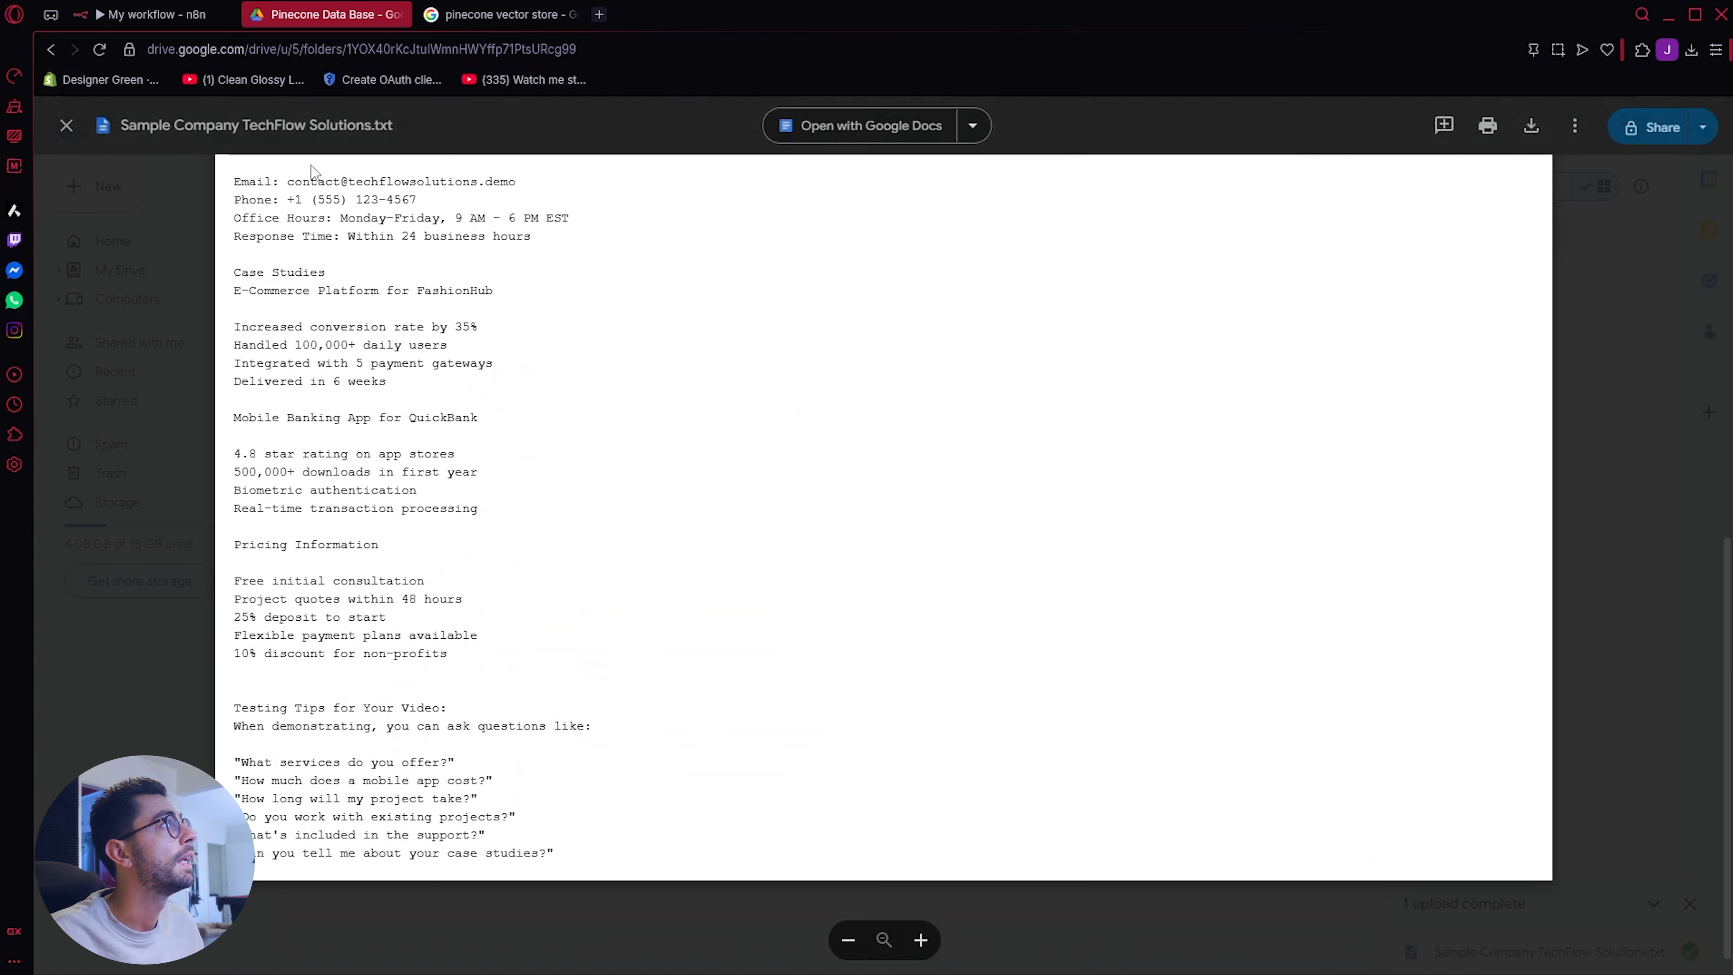
Step: Open the Pinecone website from the Google search results and log in to the Pinecone console
left_click(504, 15)
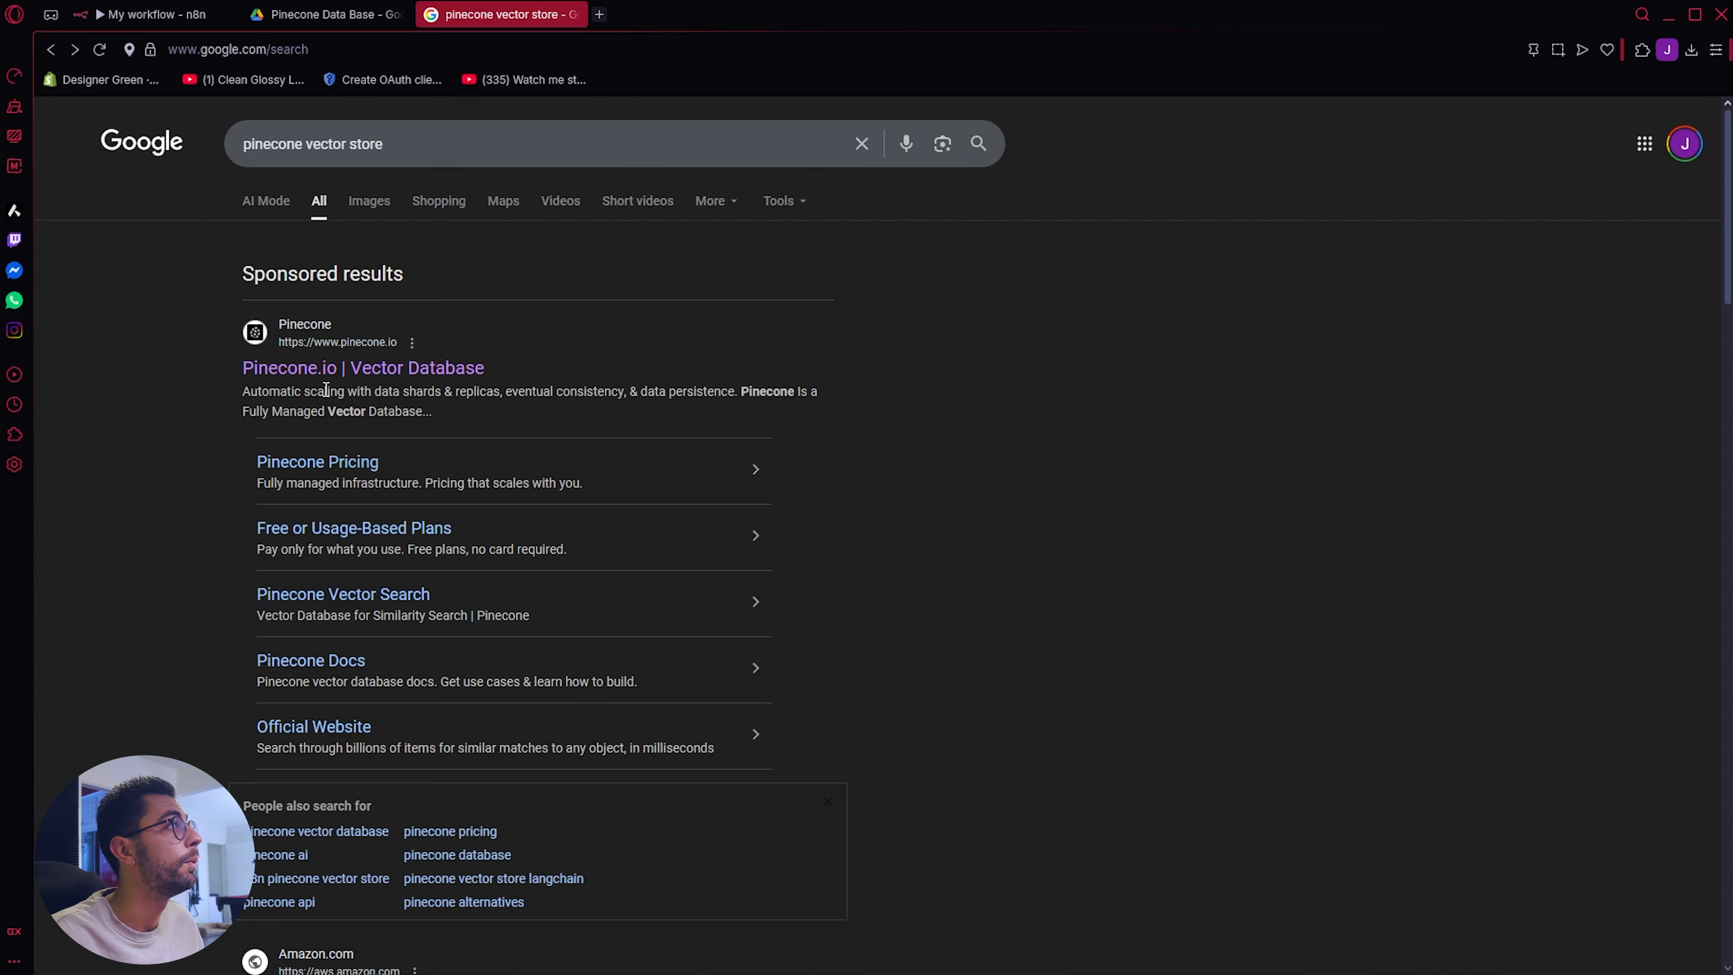
left_click(295, 369)
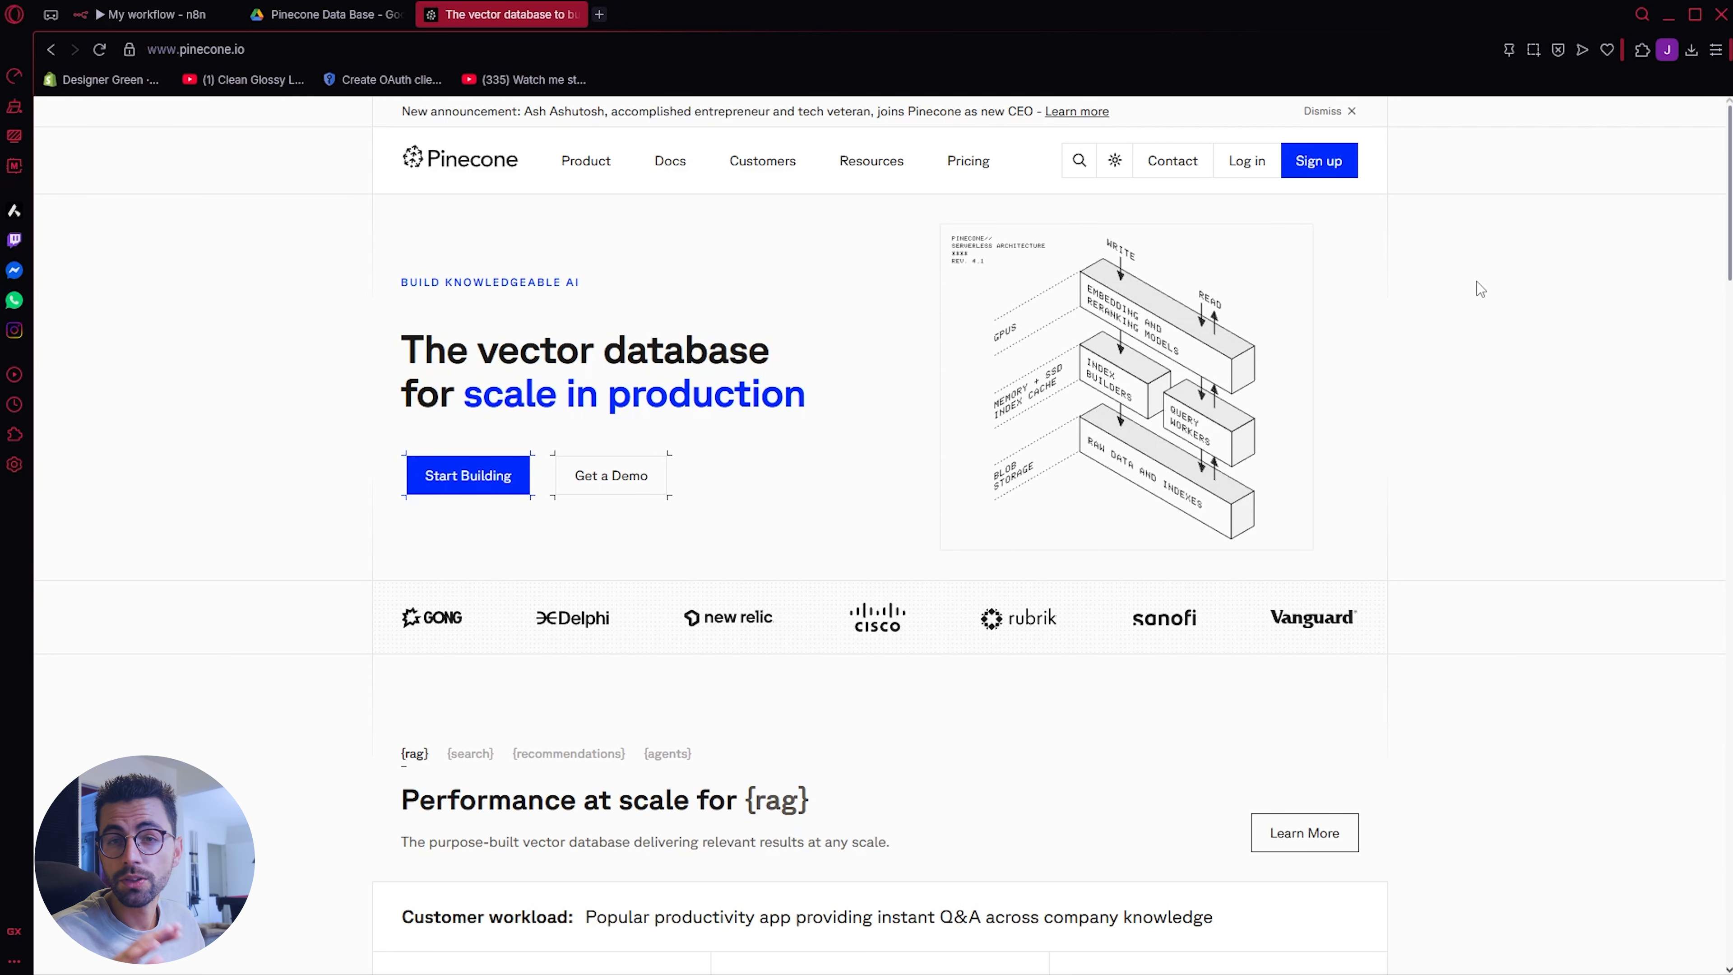
left_click(1236, 168)
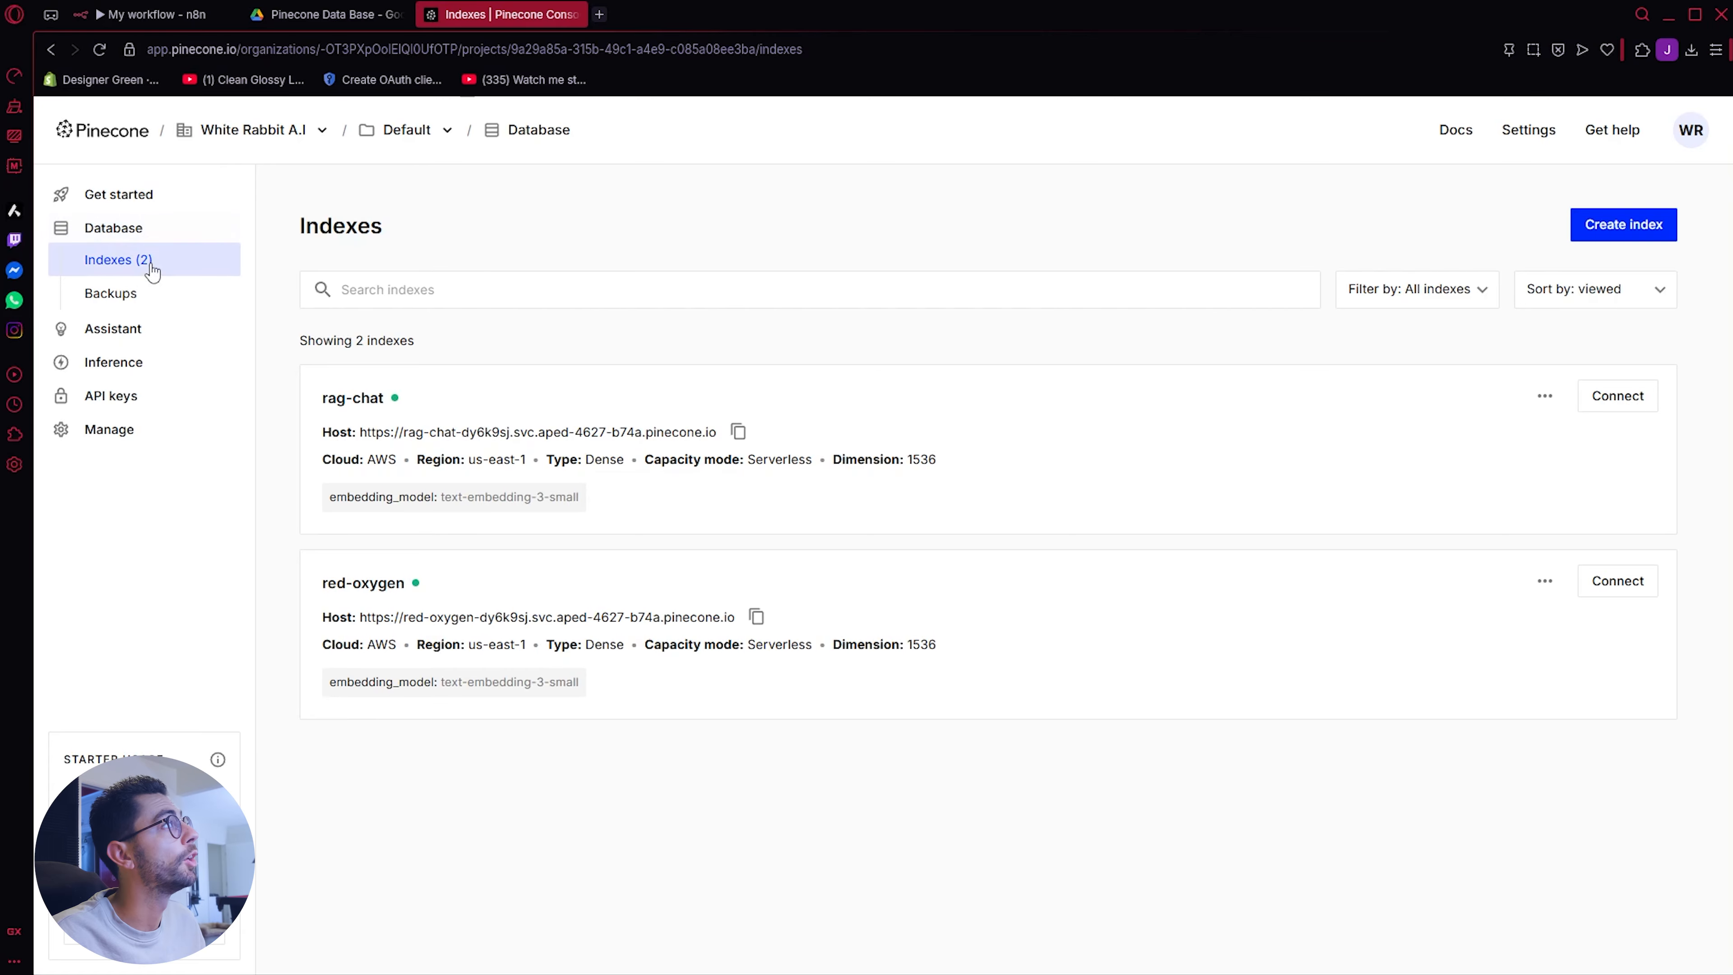
Step: Start a new Pinecone index named rag-chat-tut and choose the text-embedding-3-small model for its configuration
left_click(1586, 231)
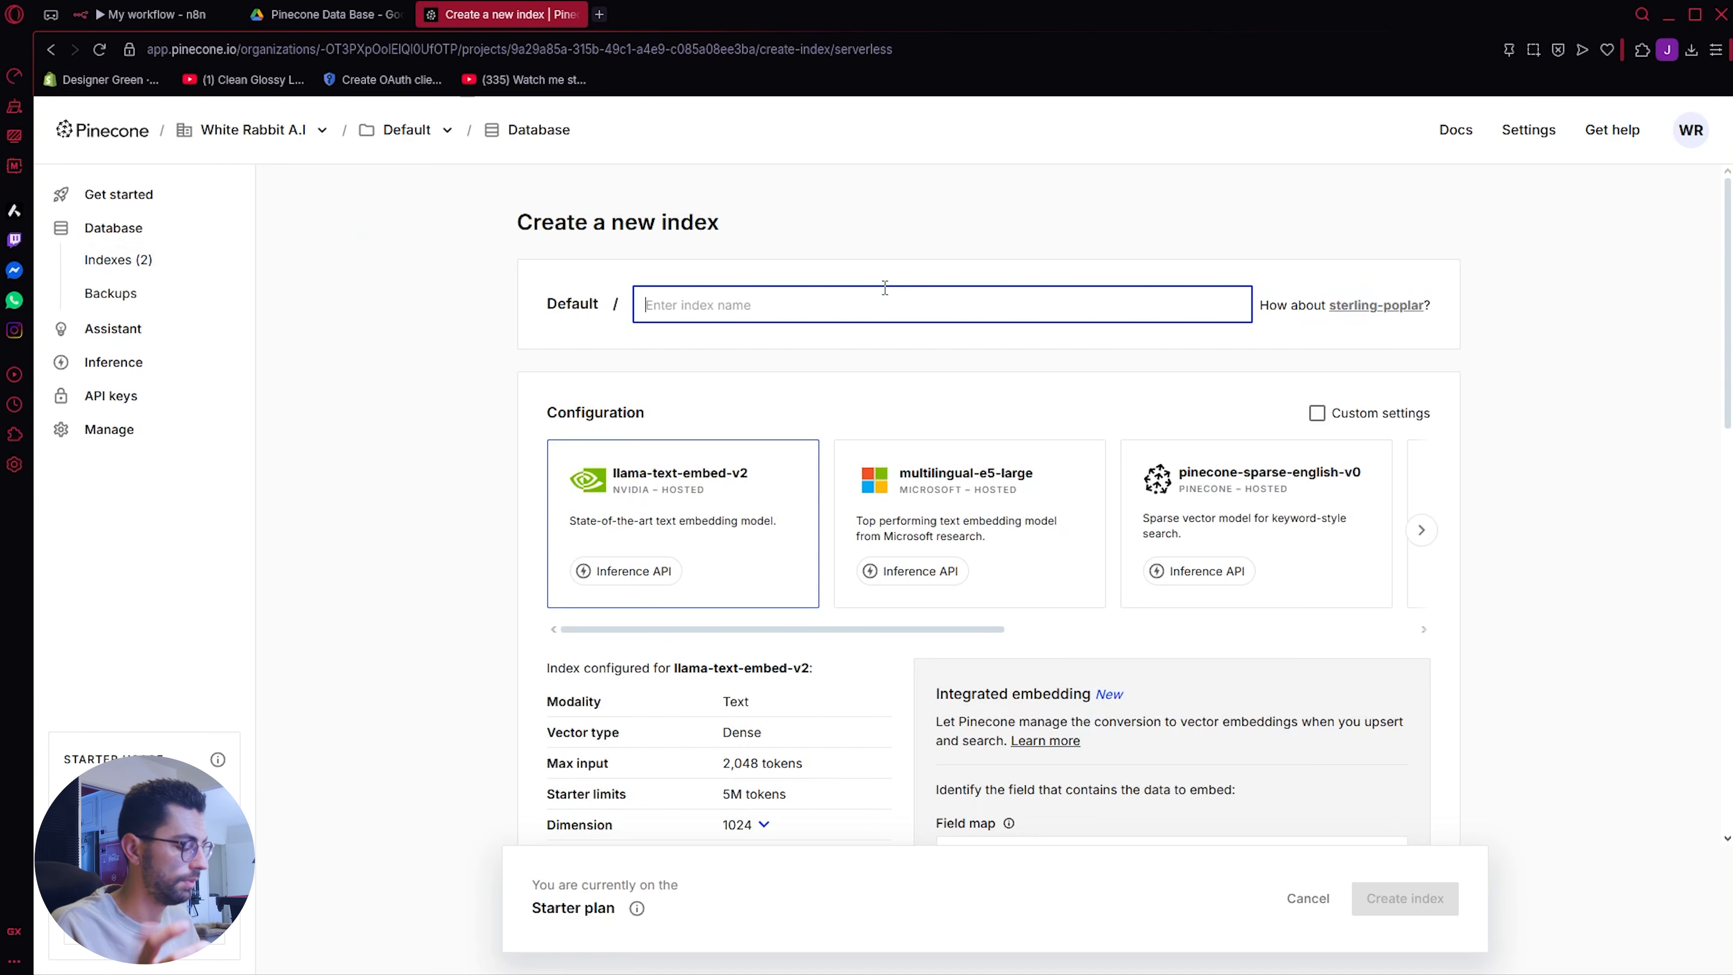
type("rag-chat-tut")
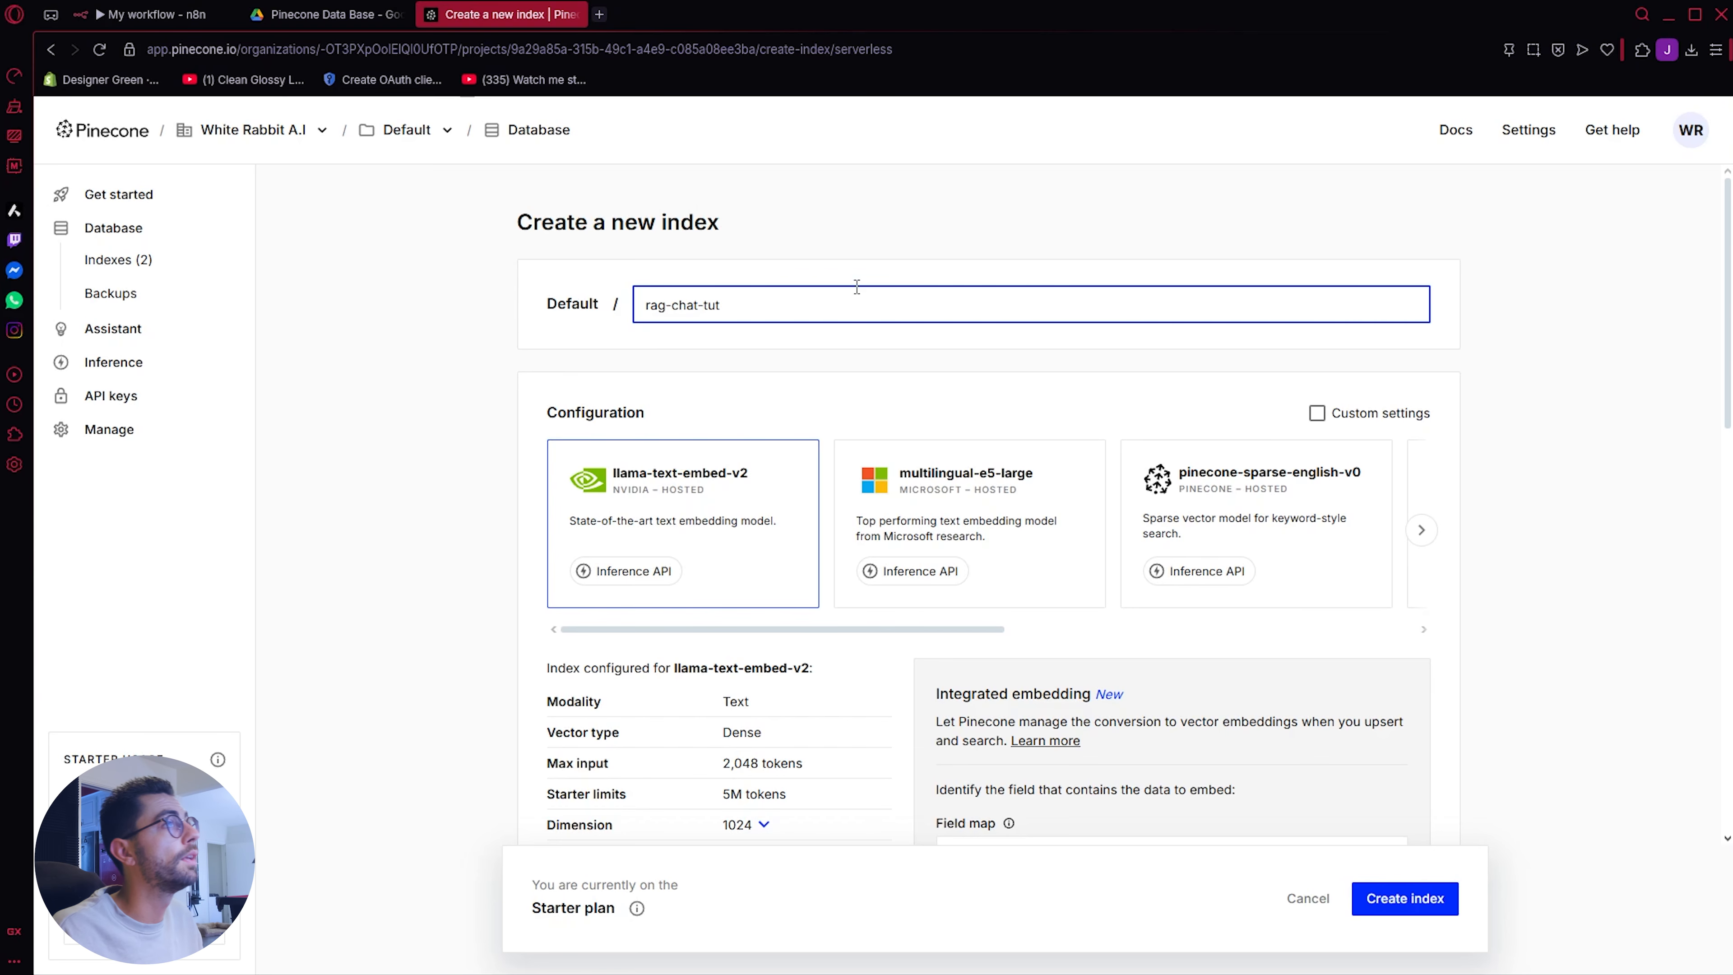
left_click(1422, 531)
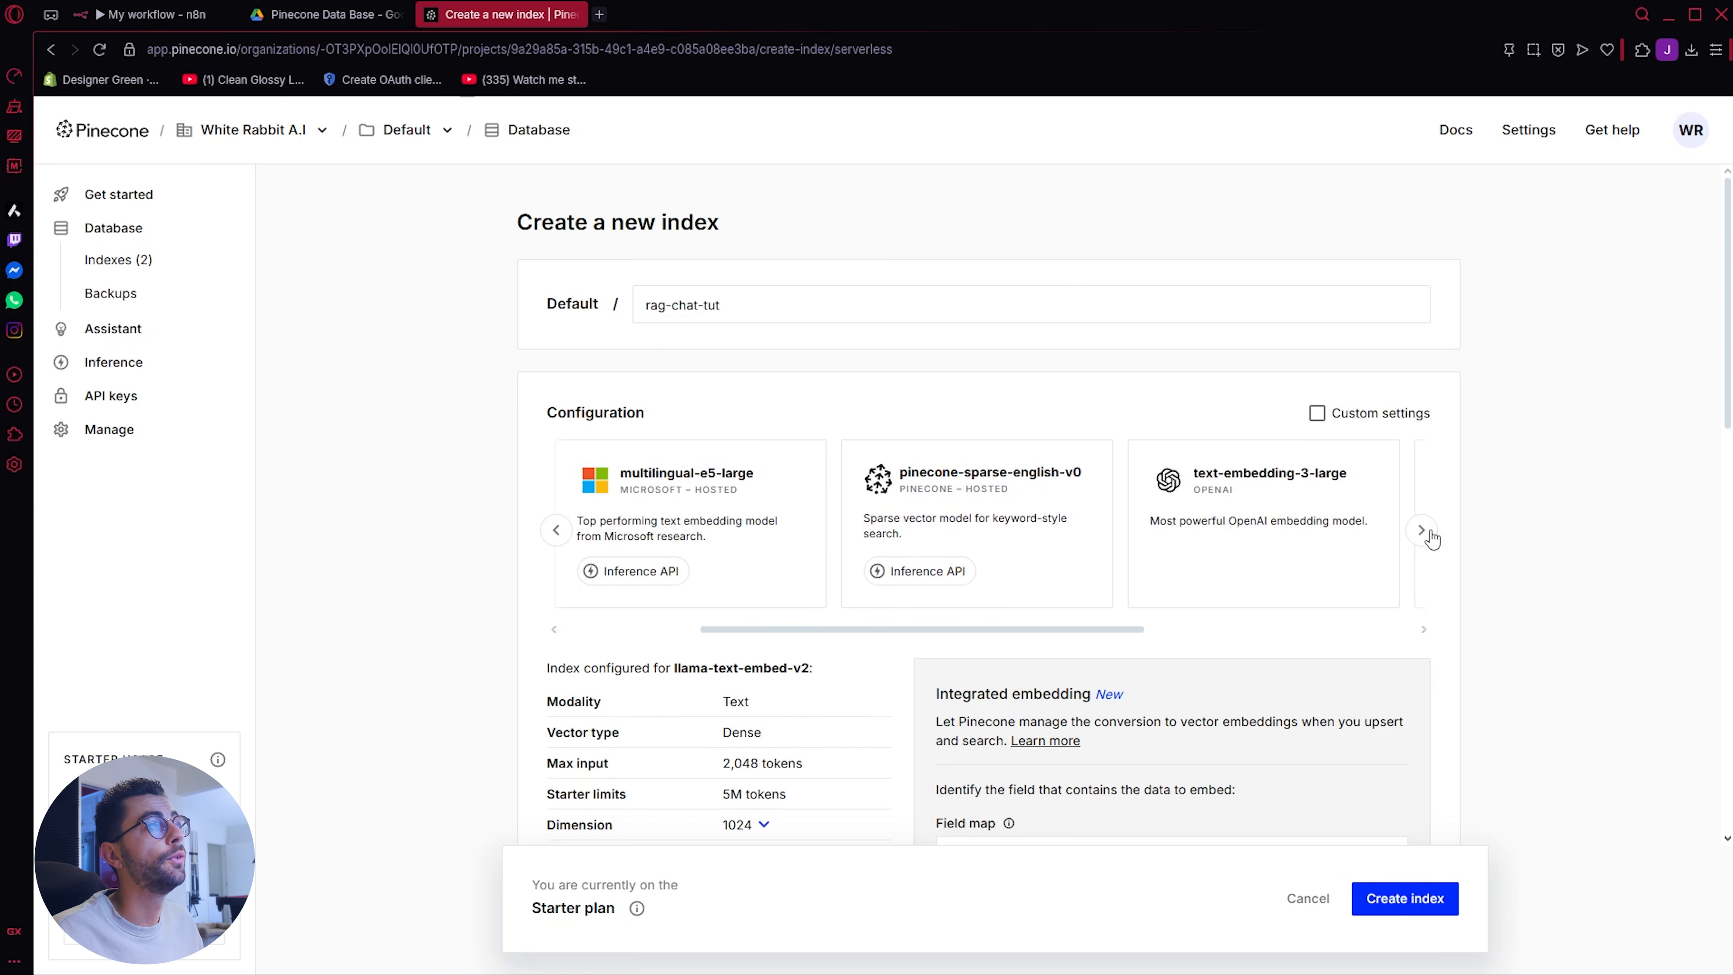
left_click(1430, 537)
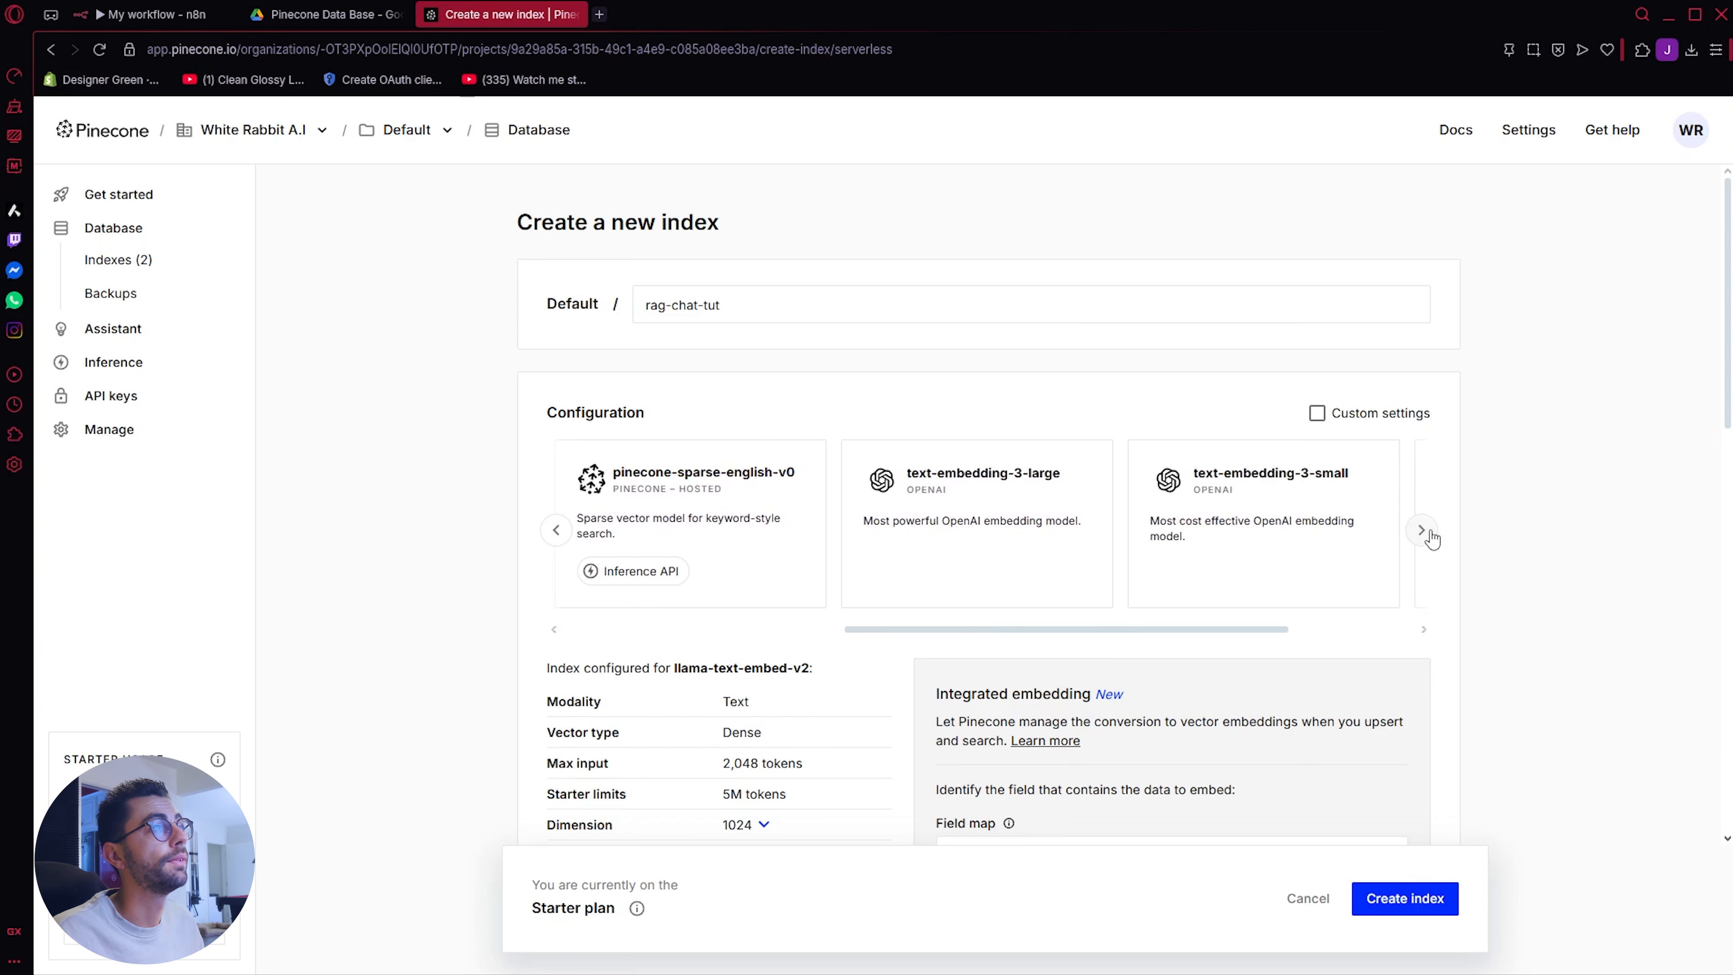
left_click(1315, 516)
scroll(798, 683, "down", 3)
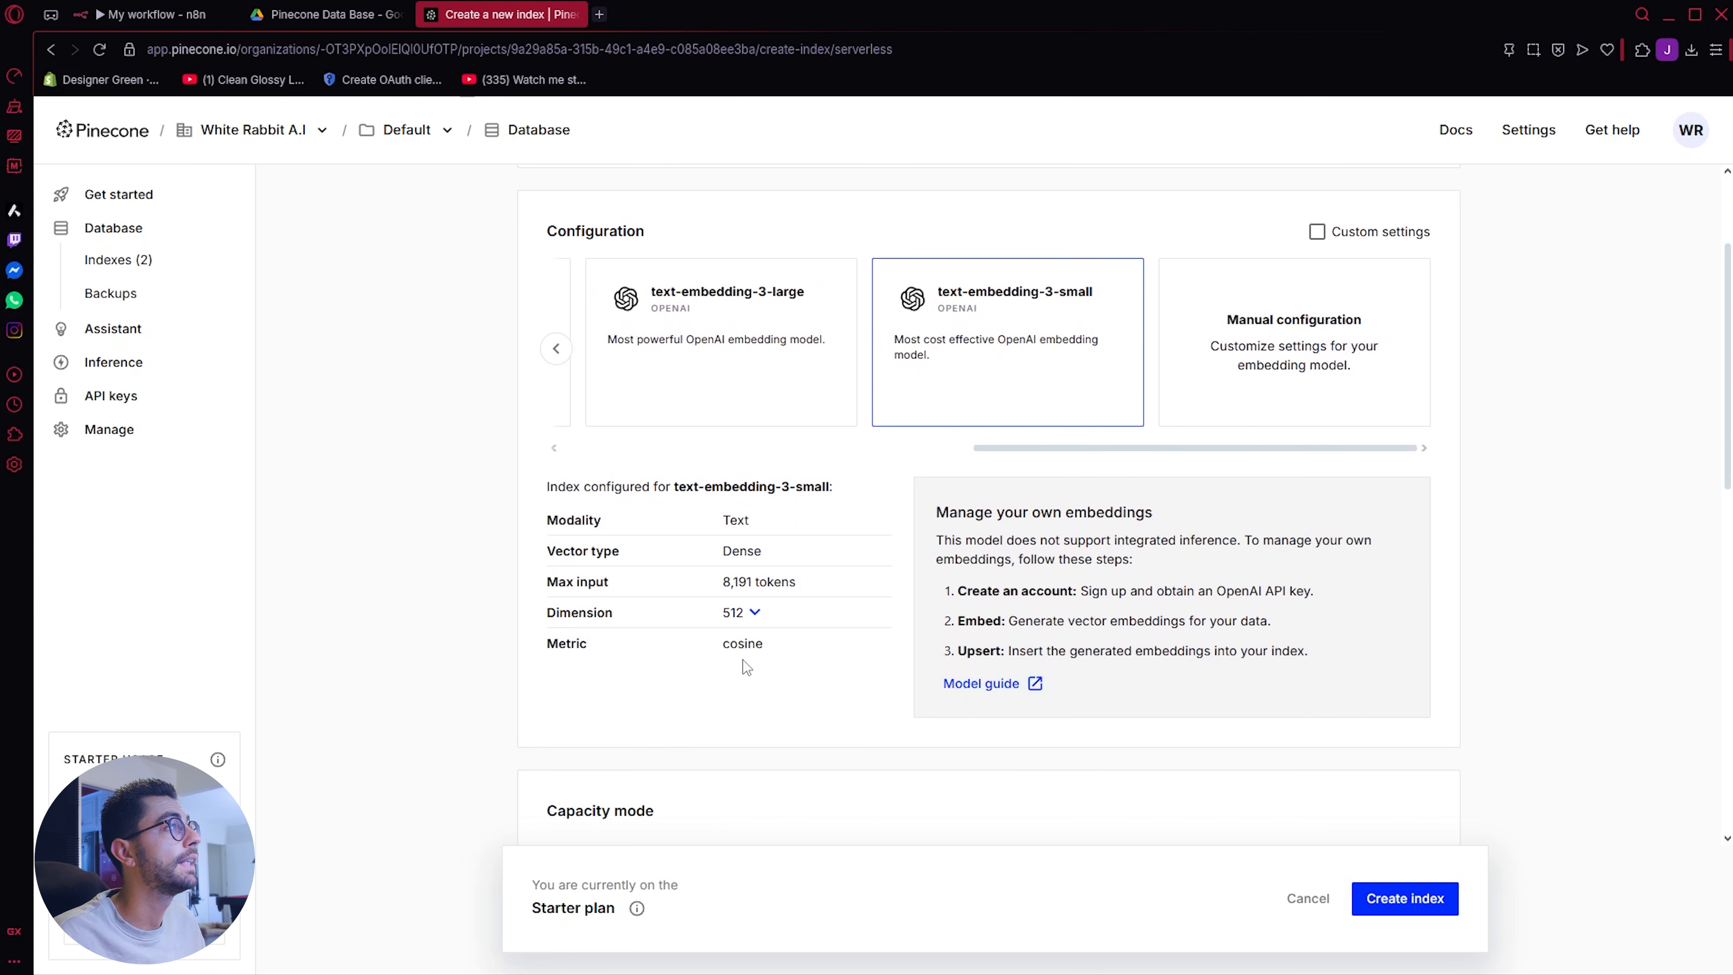
Step: Set the index dimension to 1536 and create the index
left_click(755, 613)
left_click(773, 649)
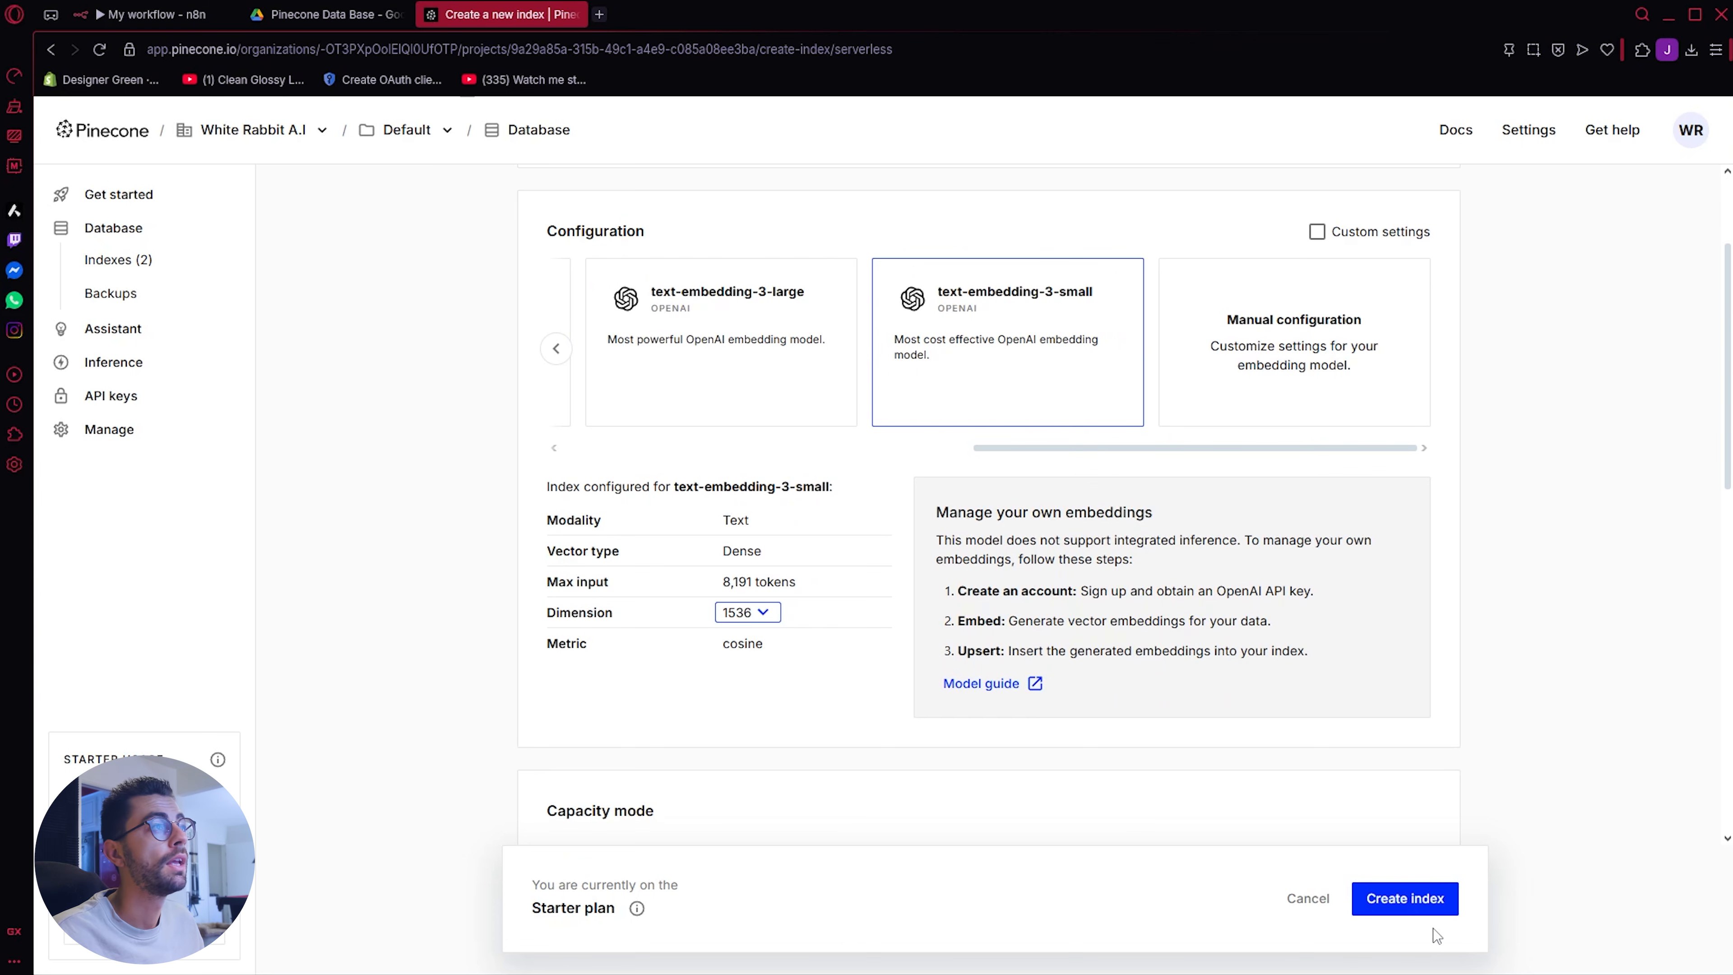
scroll(1172, 747, "down", 5)
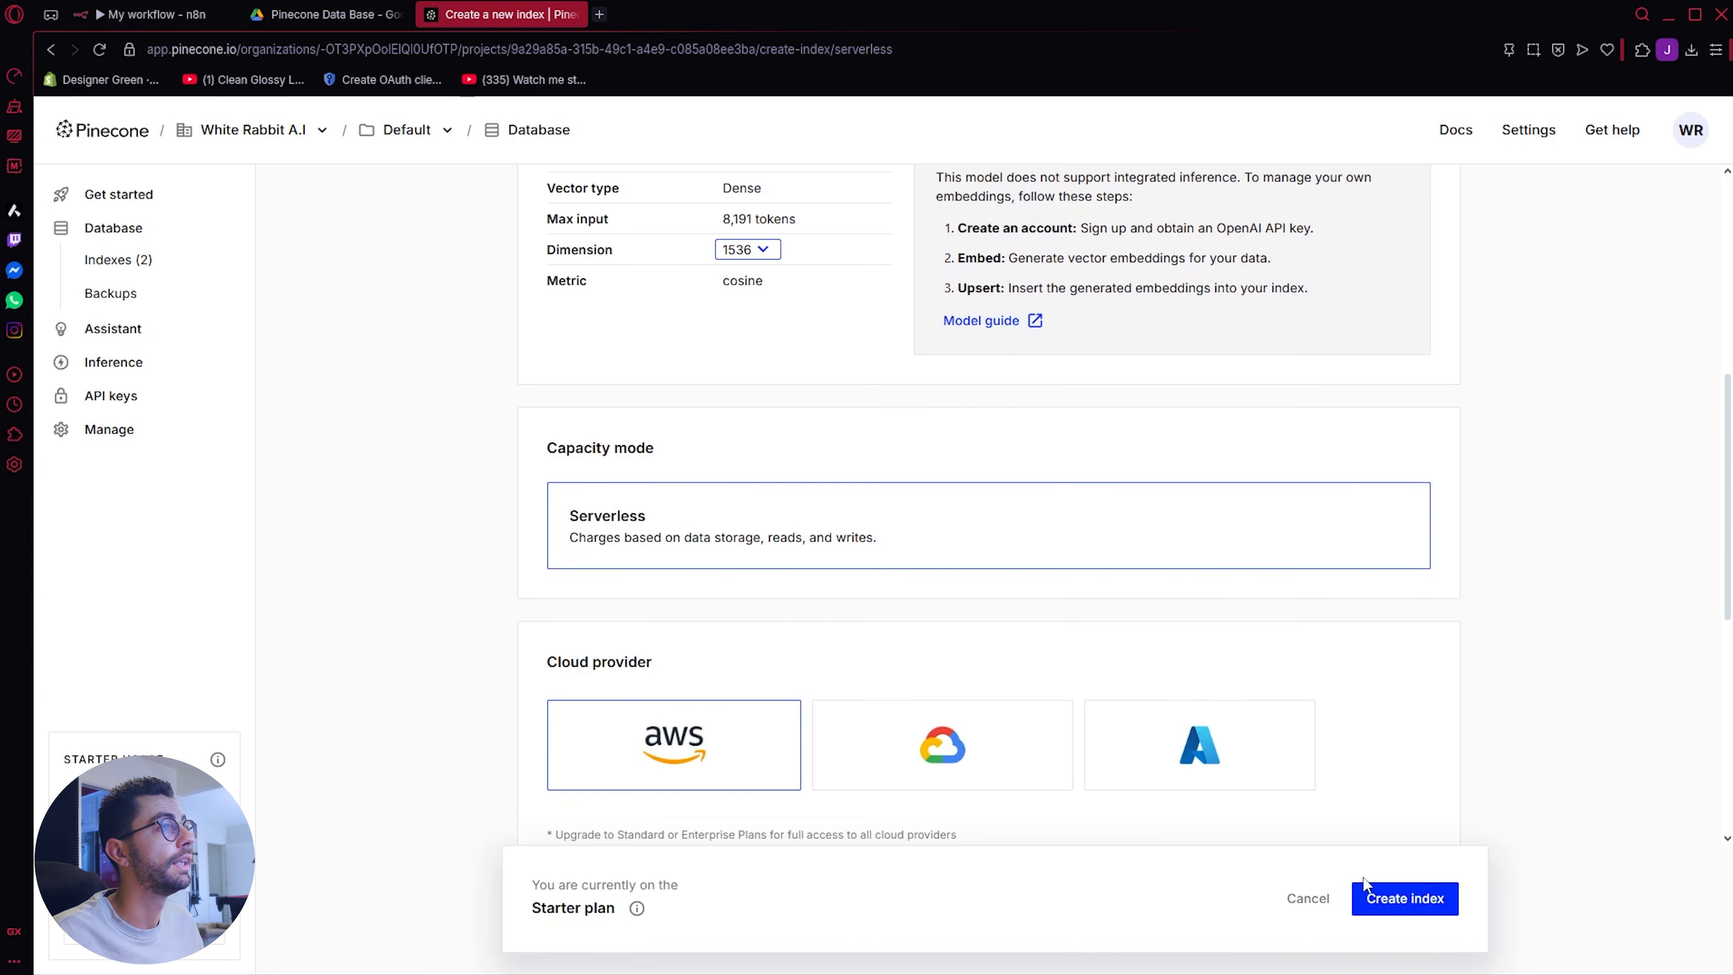
left_click(1368, 911)
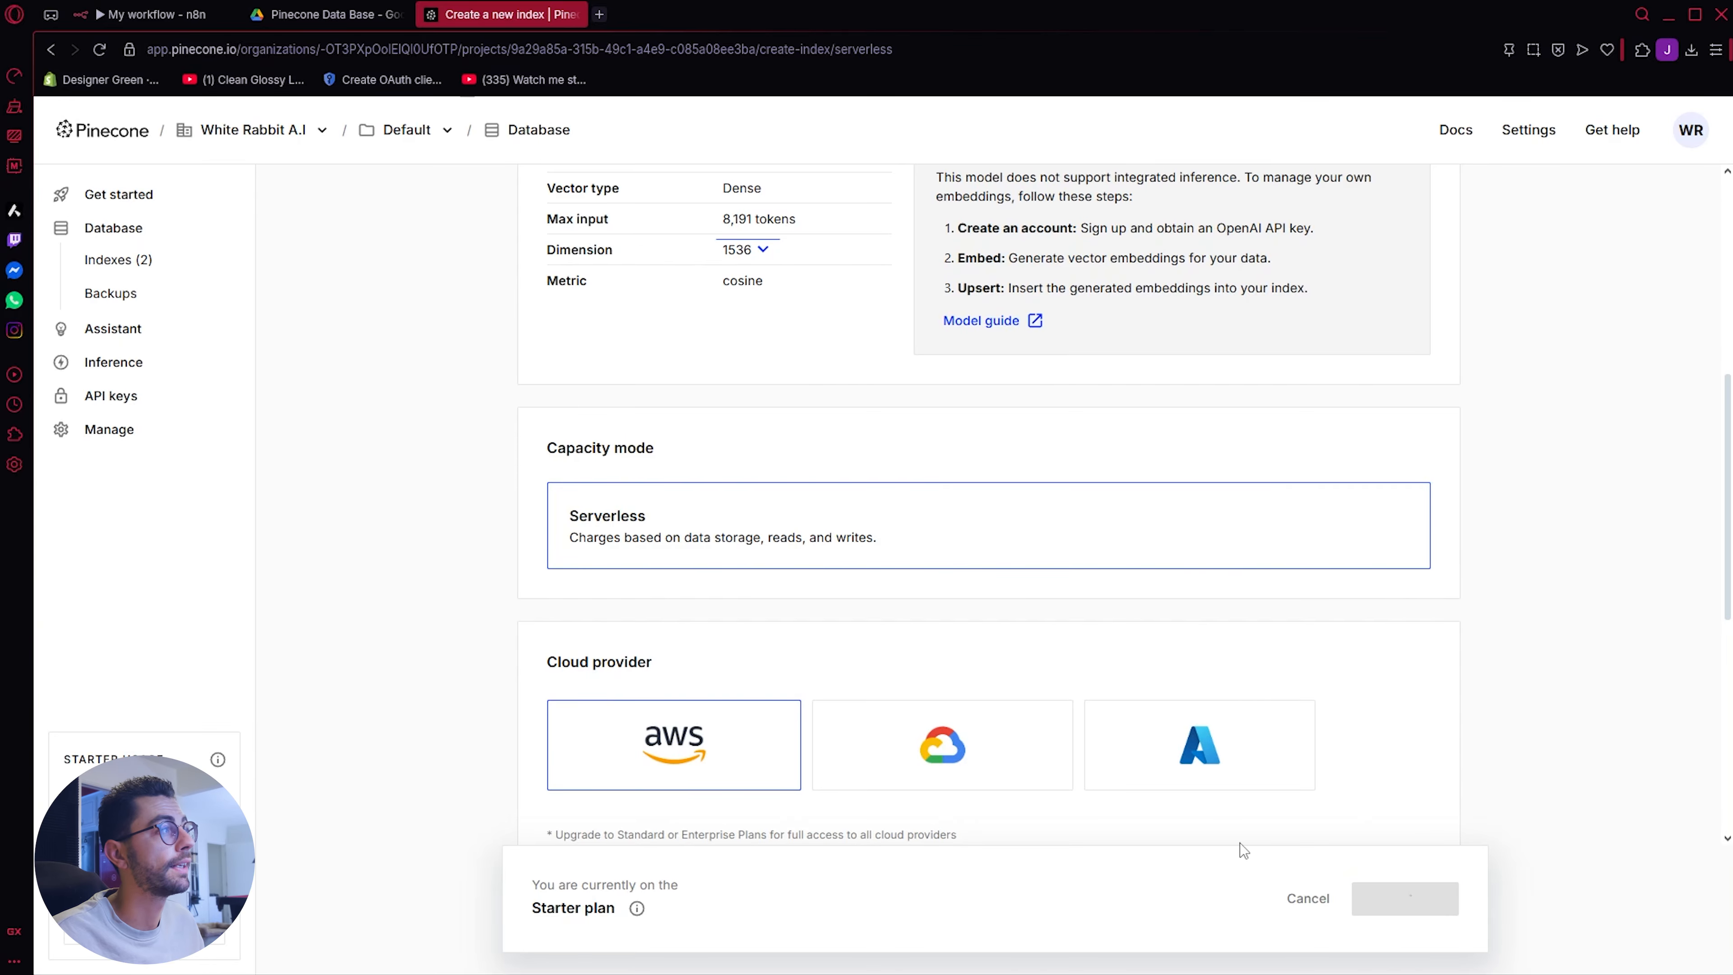
left_click(150, 26)
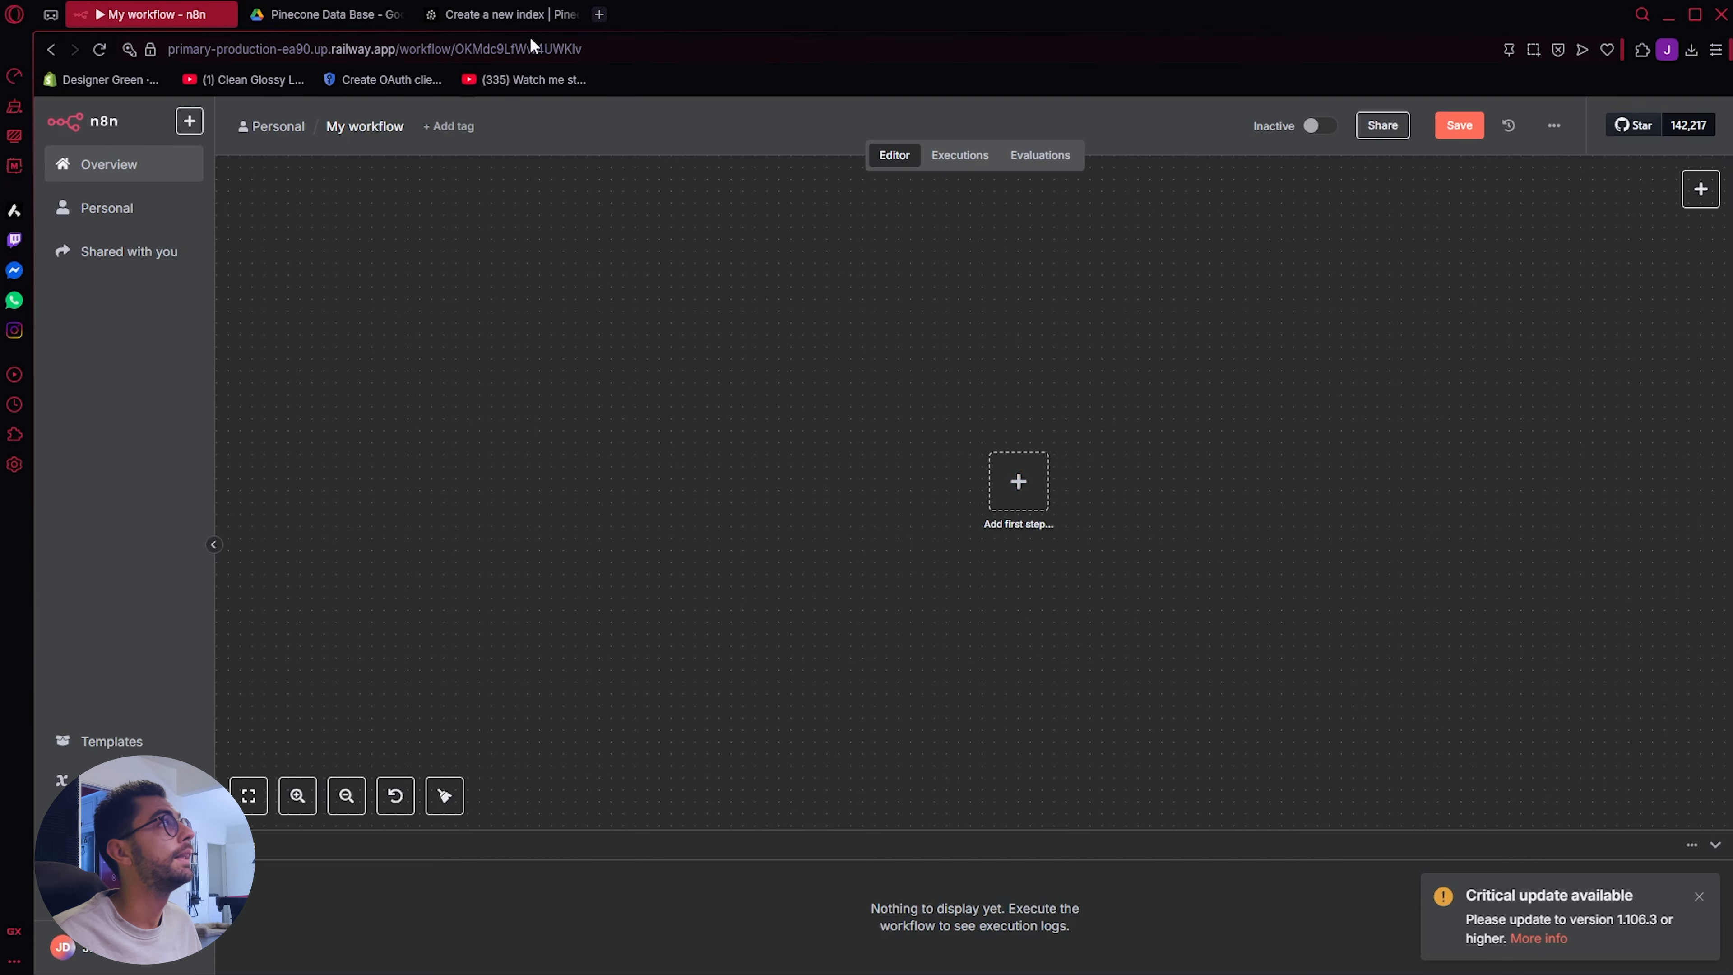
left_click(531, 20)
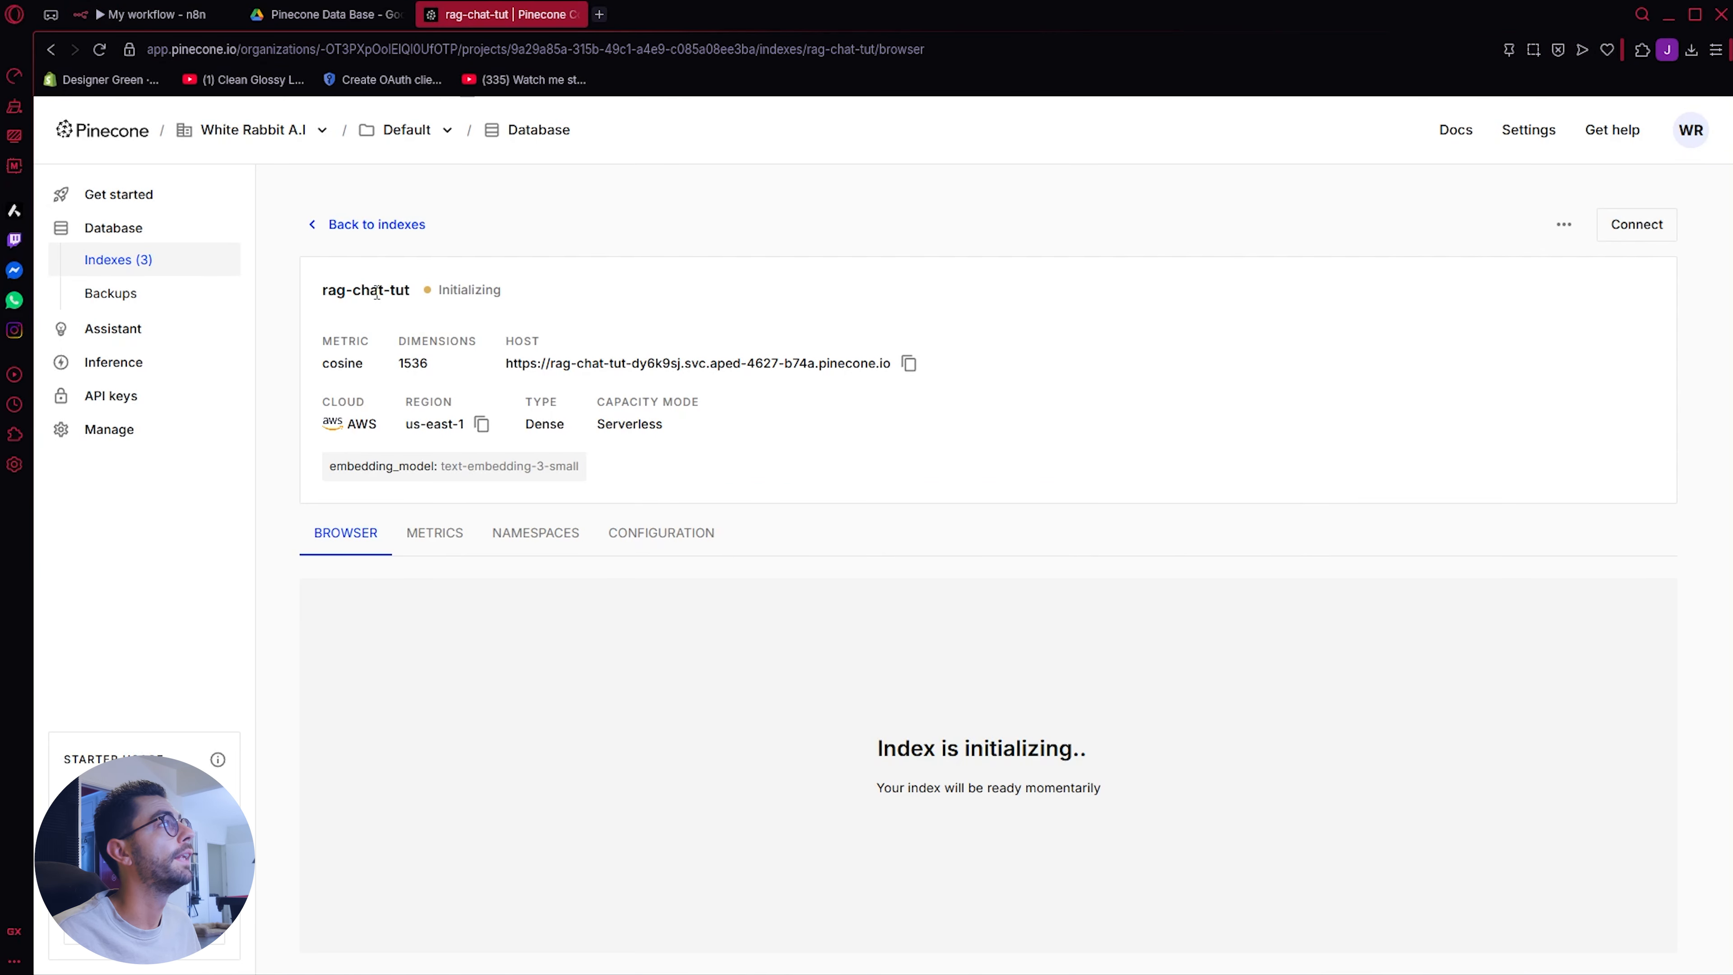
Step: Switch to n8n, add a manual trigger as the first step and place it in the upper-left area of the canvas
left_click(127, 21)
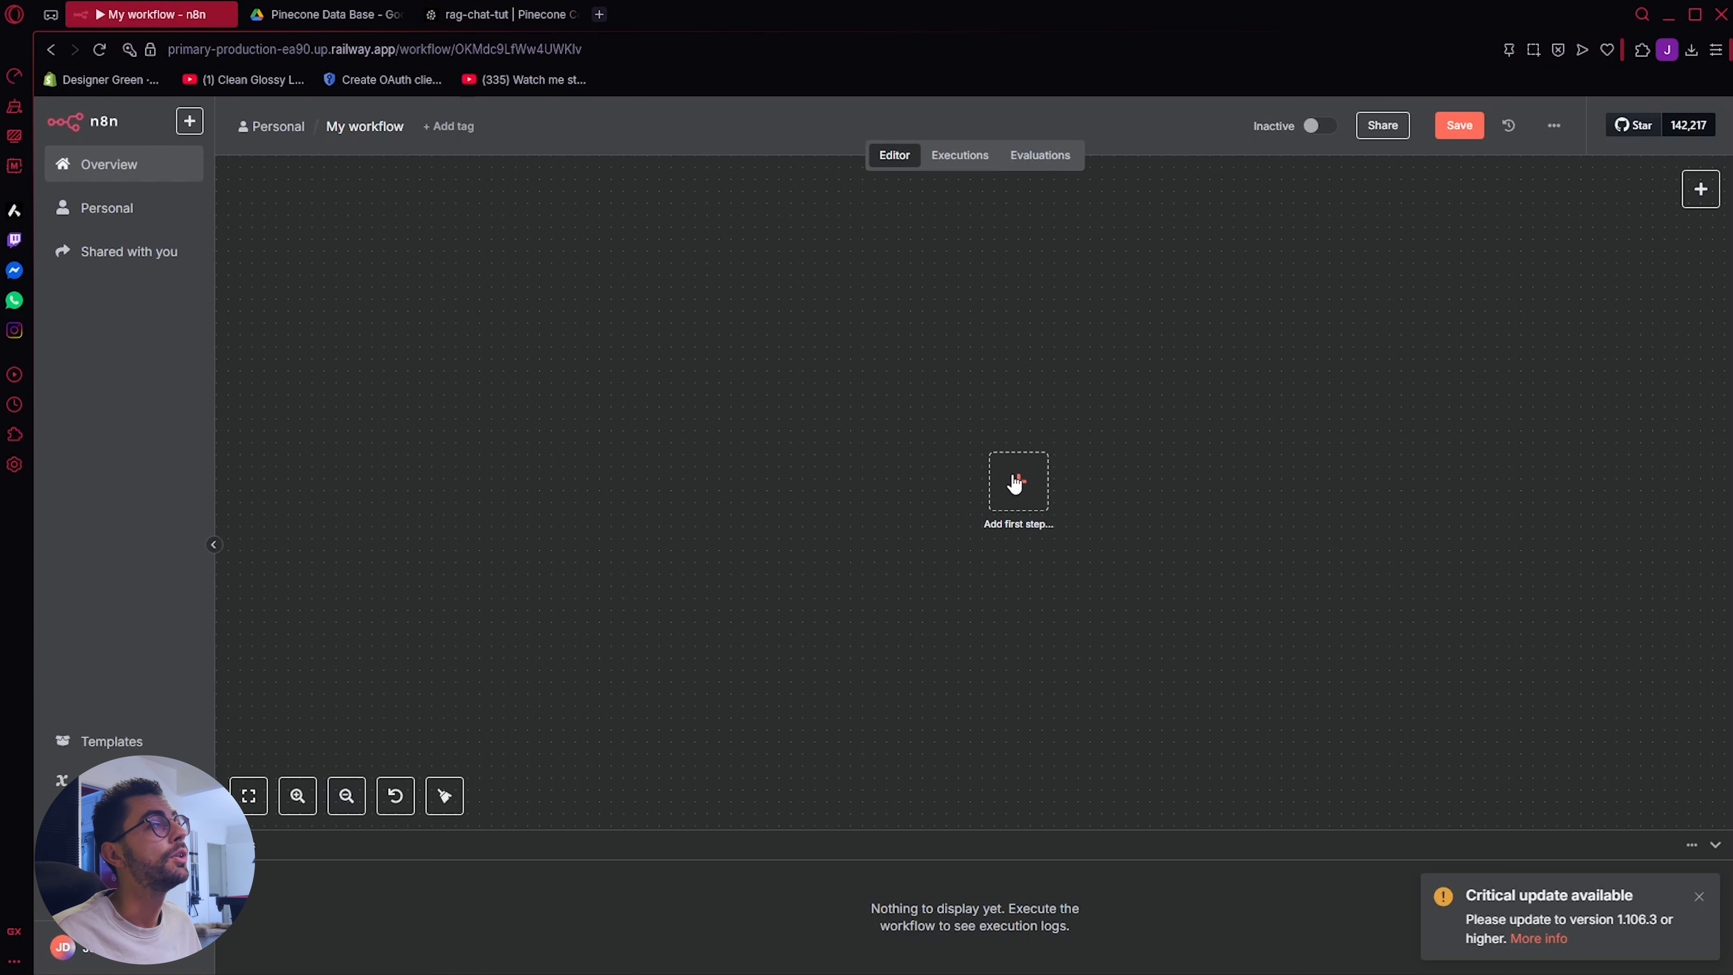
left_click(1017, 479)
left_click(1557, 348)
left_click_drag(1017, 504, 612, 312)
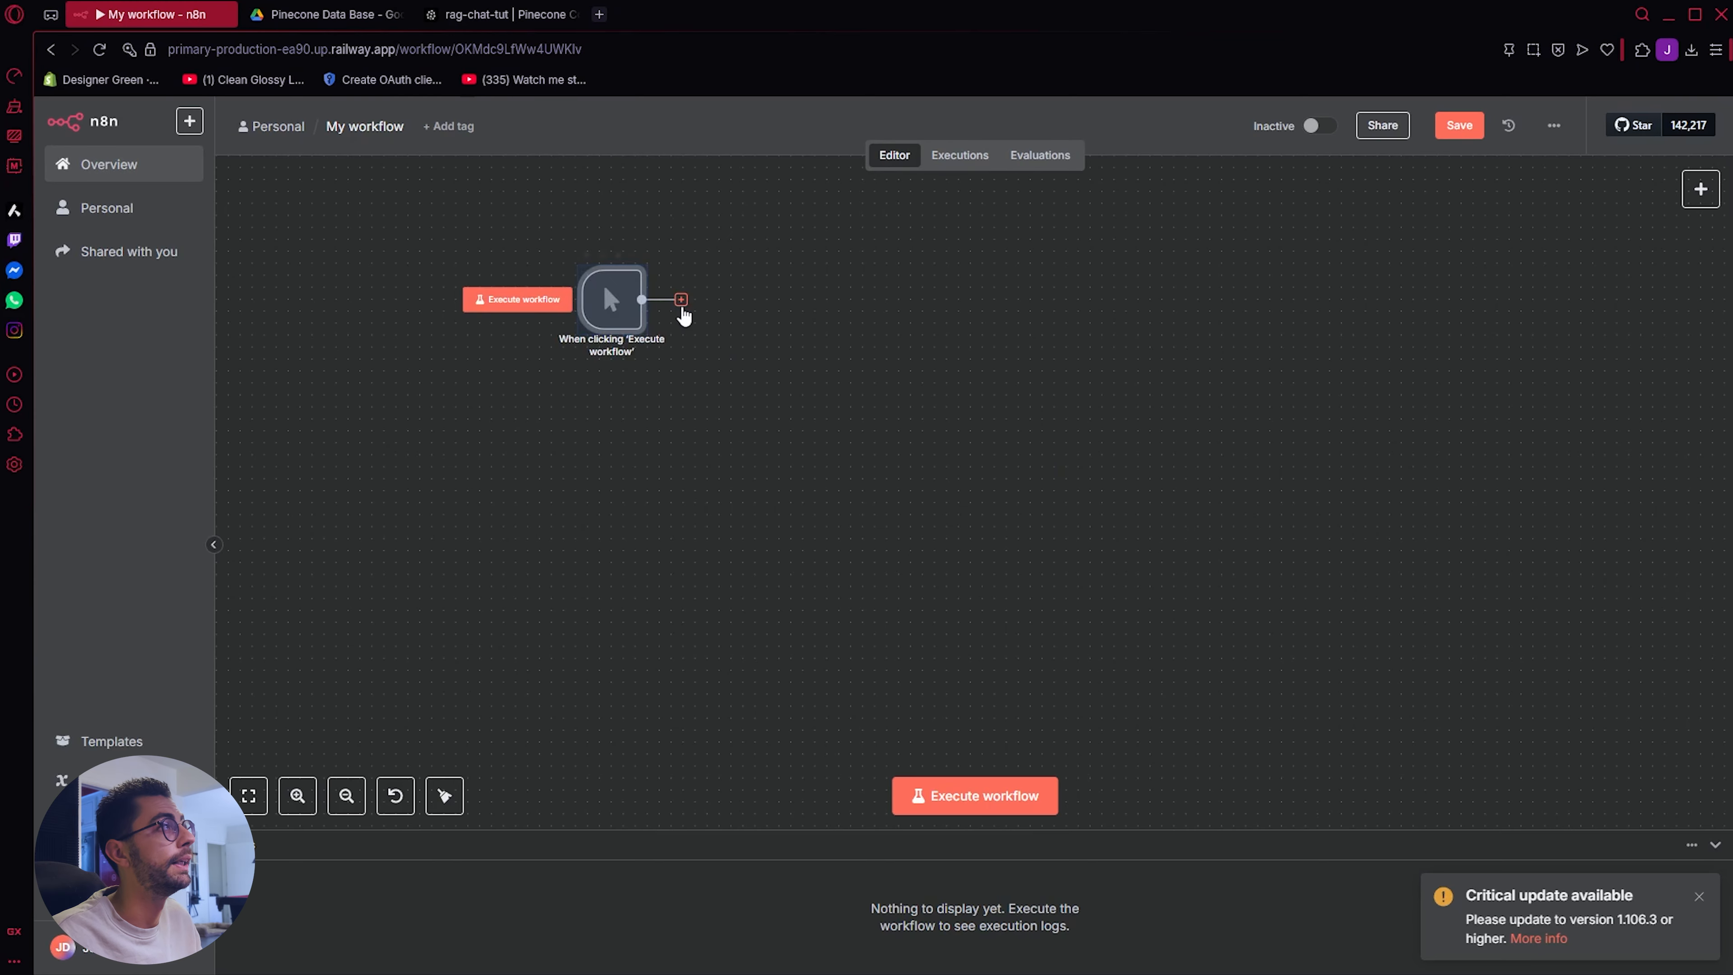
Step: Add a Google Drive "Search files and folders" node after the manual trigger
left_click(681, 301)
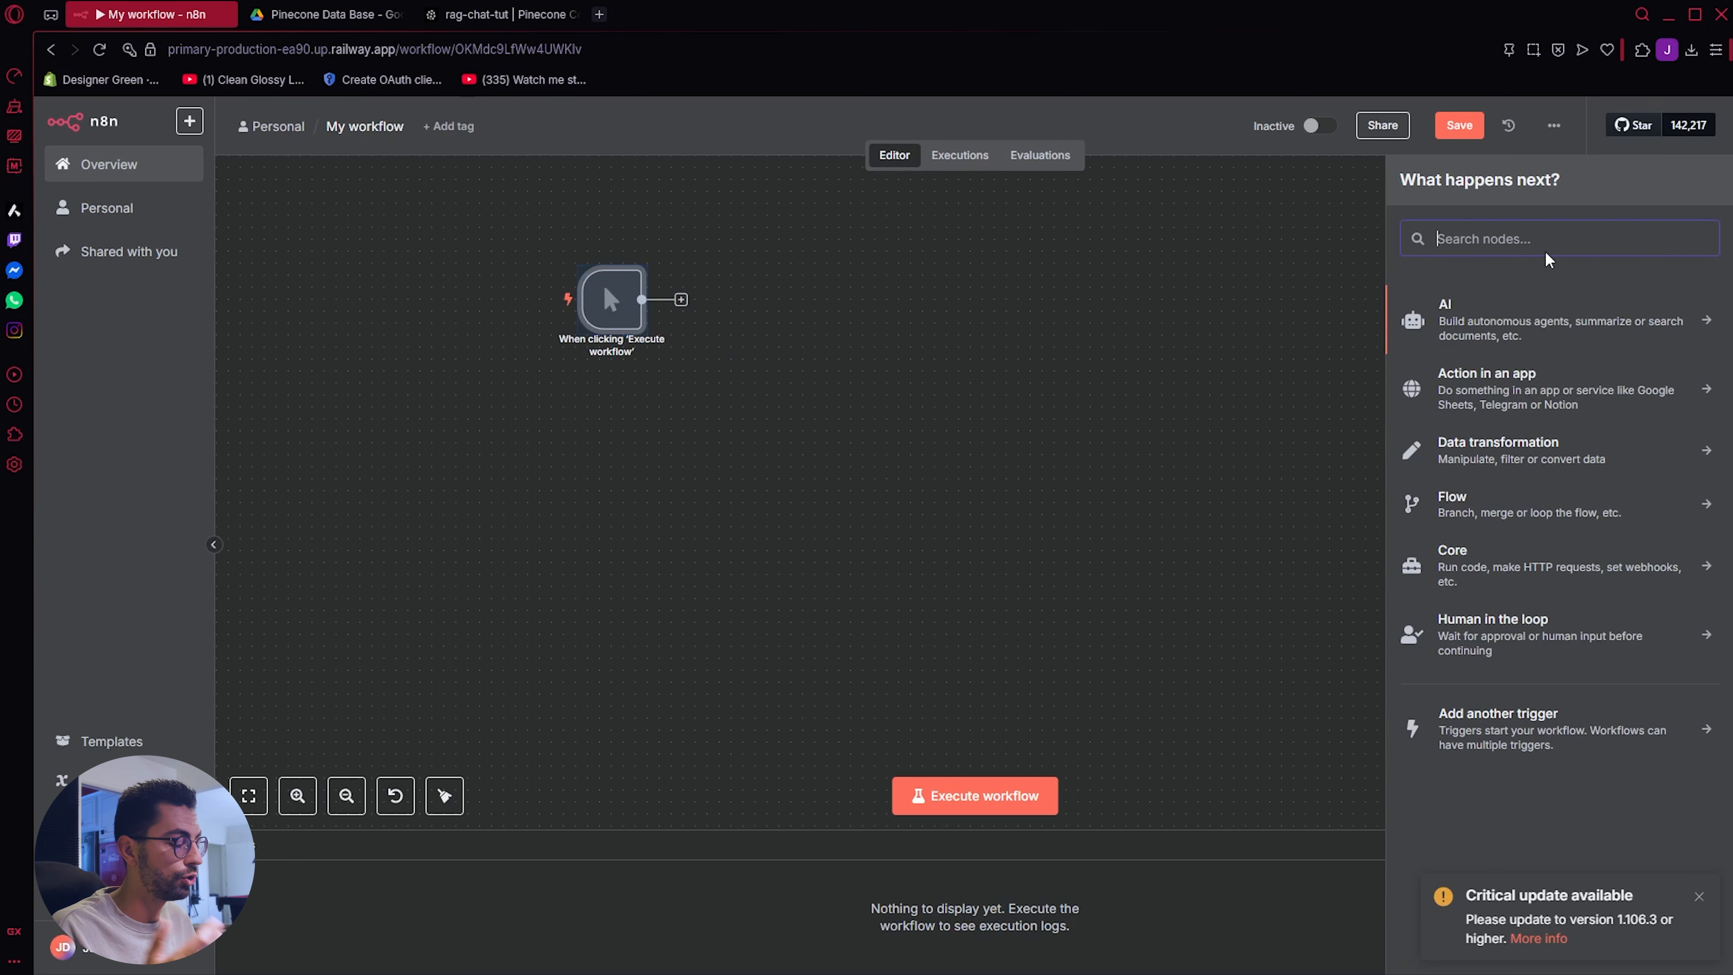
type("drive")
left_click(1506, 352)
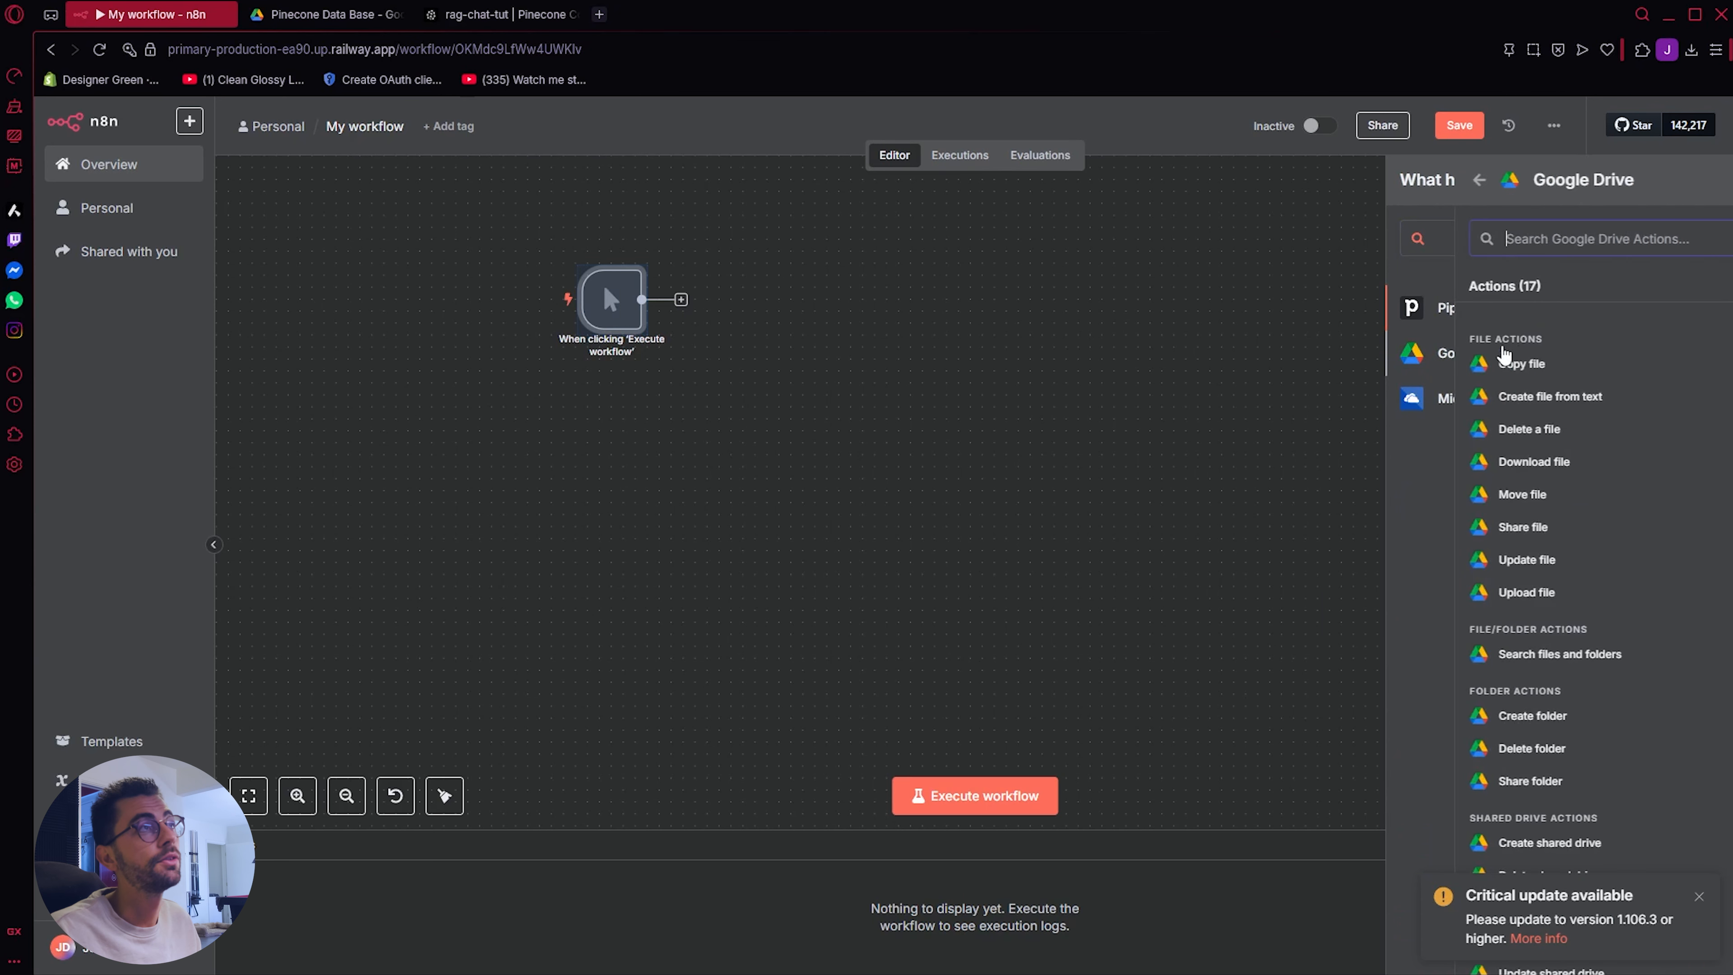
left_click(1498, 655)
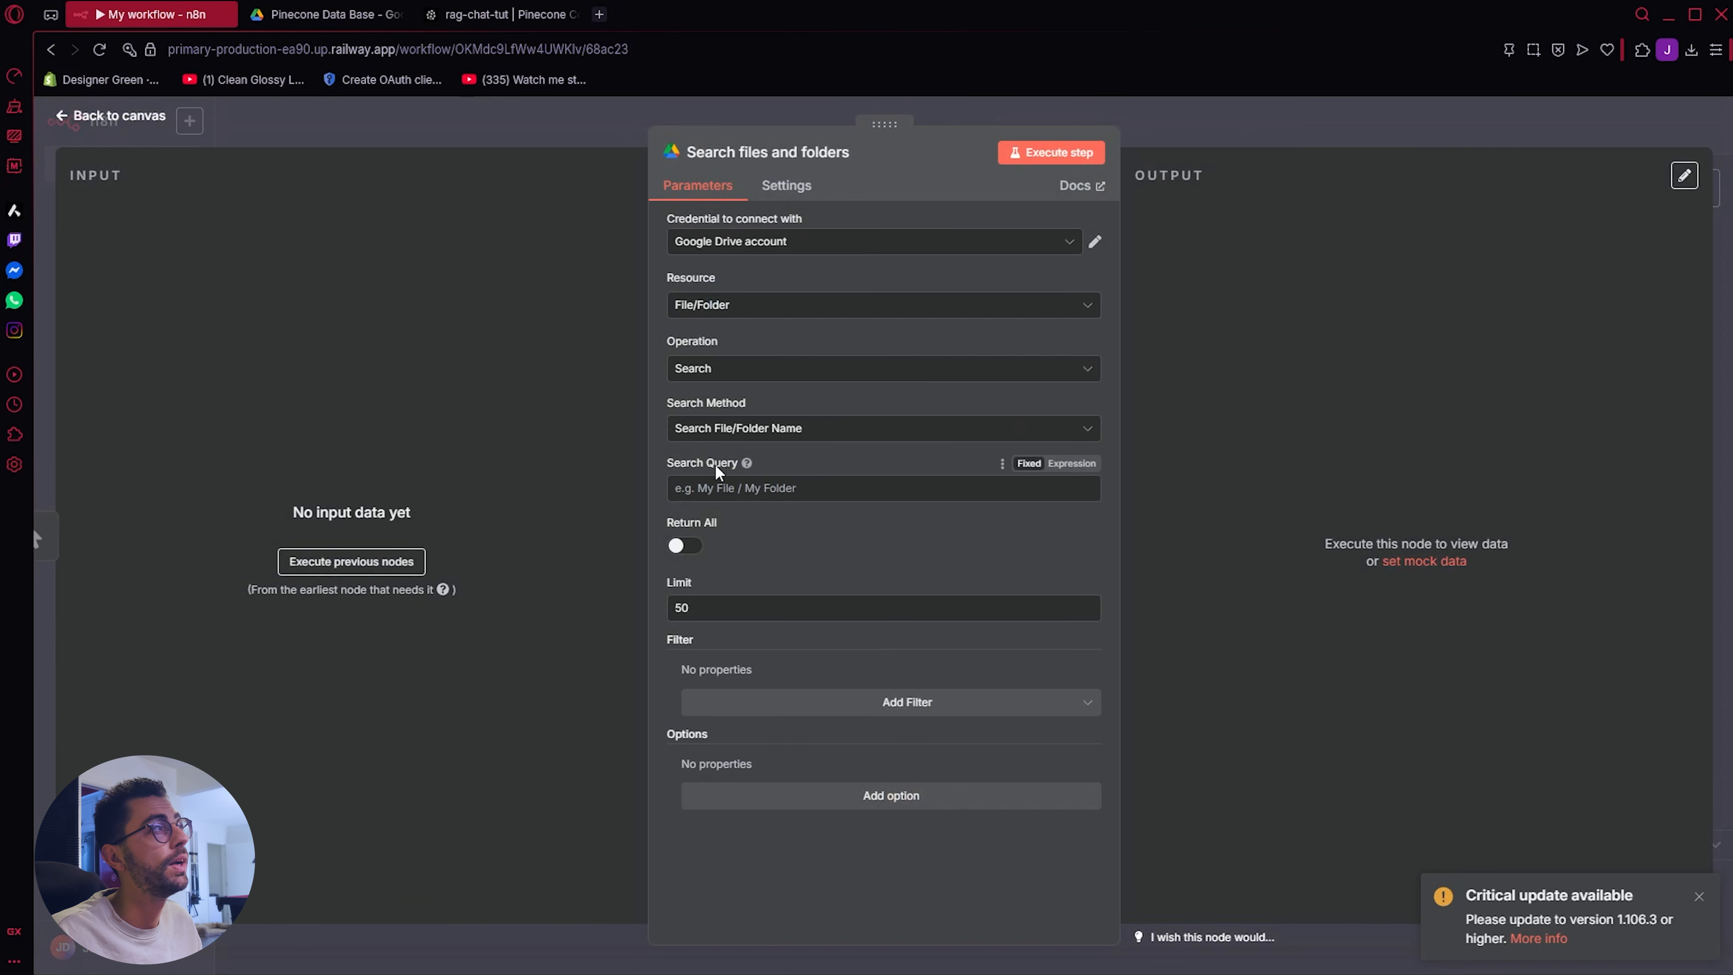
Step: Copy the folder name Pinecone Data Base from Google Drive and use it as the search node's Search Query in n8n
left_click(314, 13)
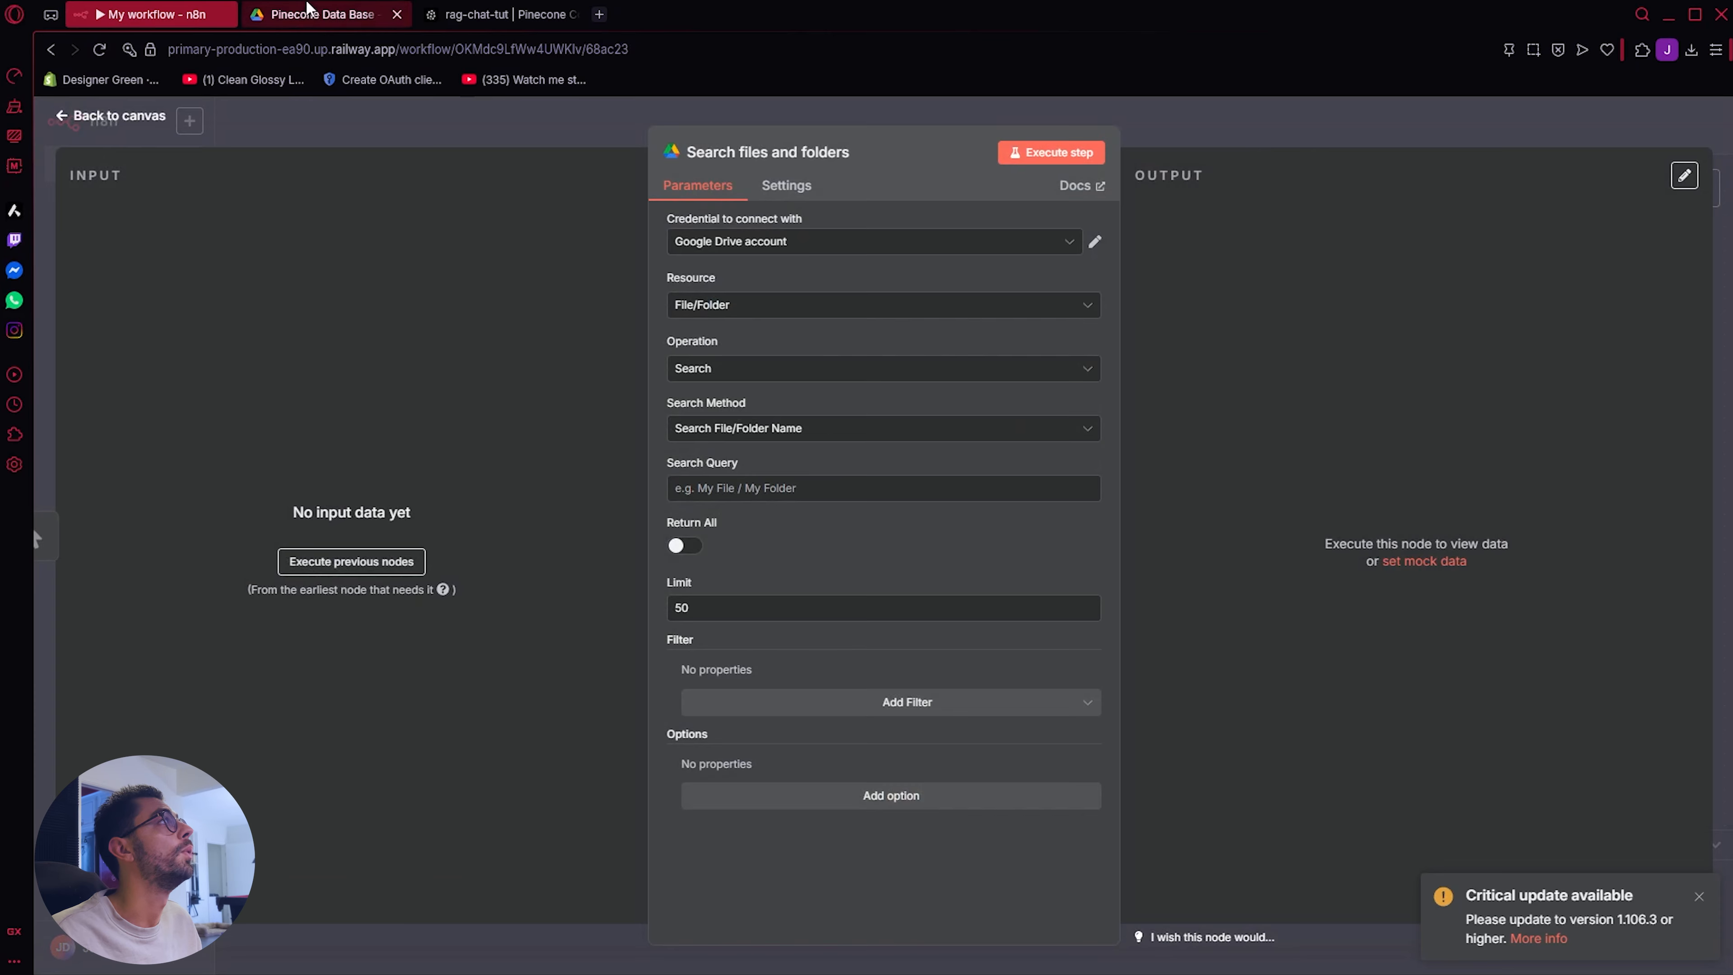
left_click(66, 125)
left_click(341, 186)
right_click(429, 326)
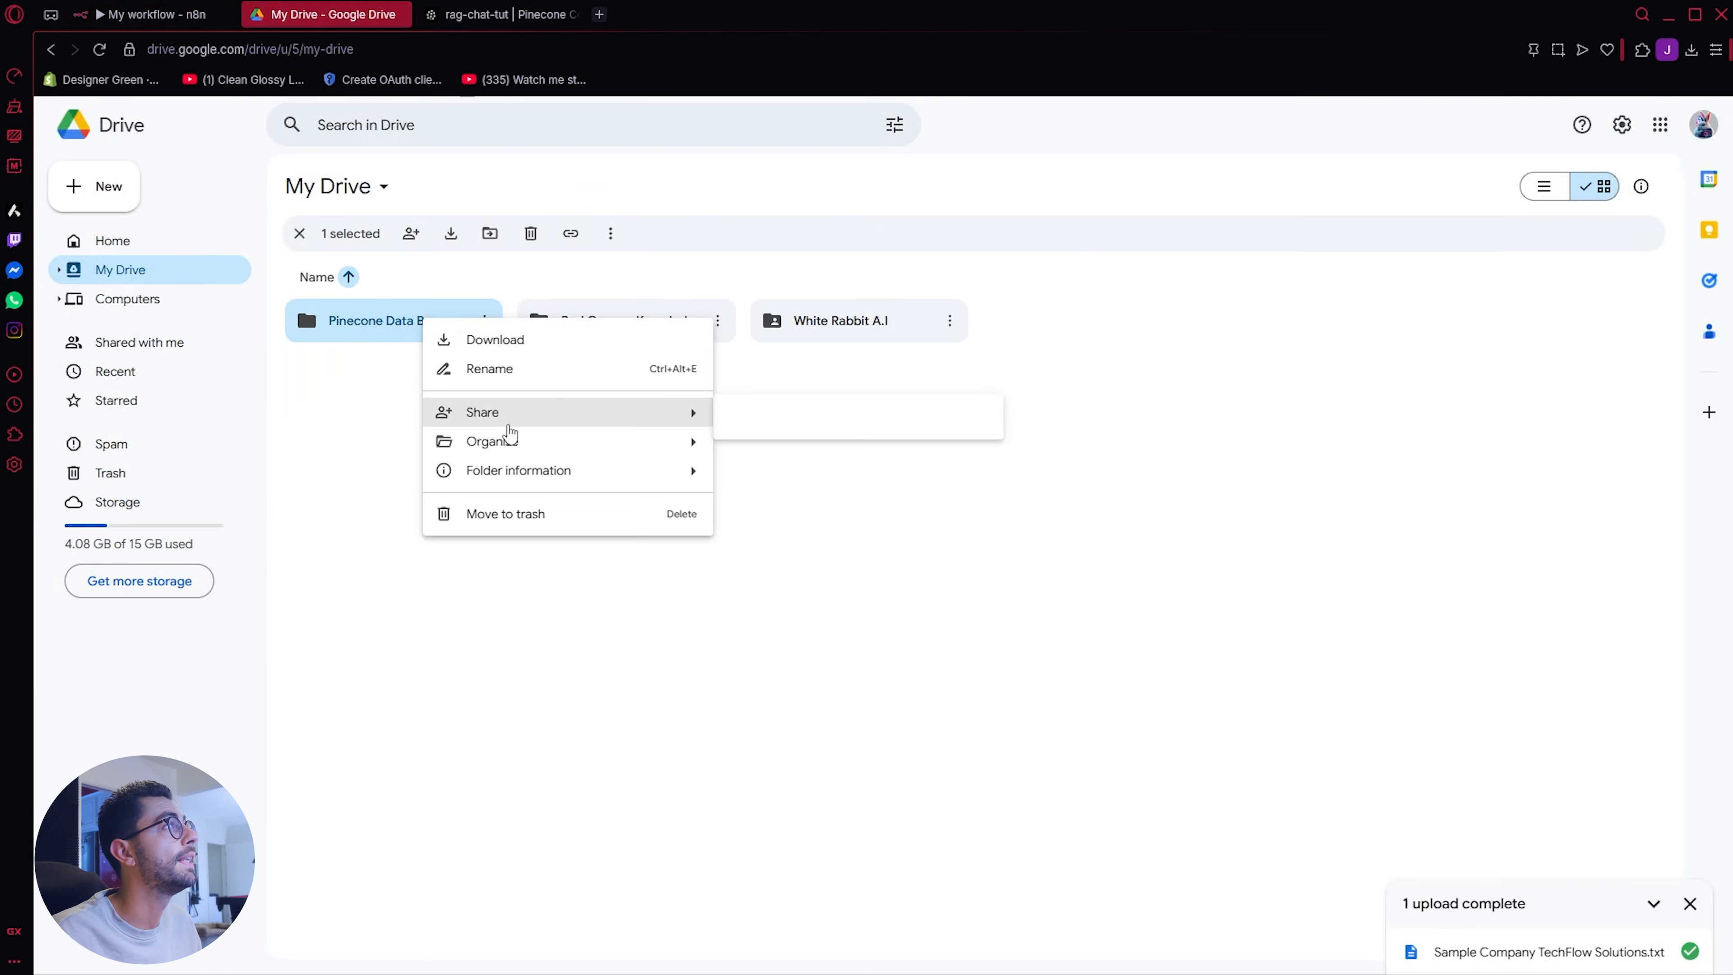
left_click(508, 368)
key("ctrl+c")
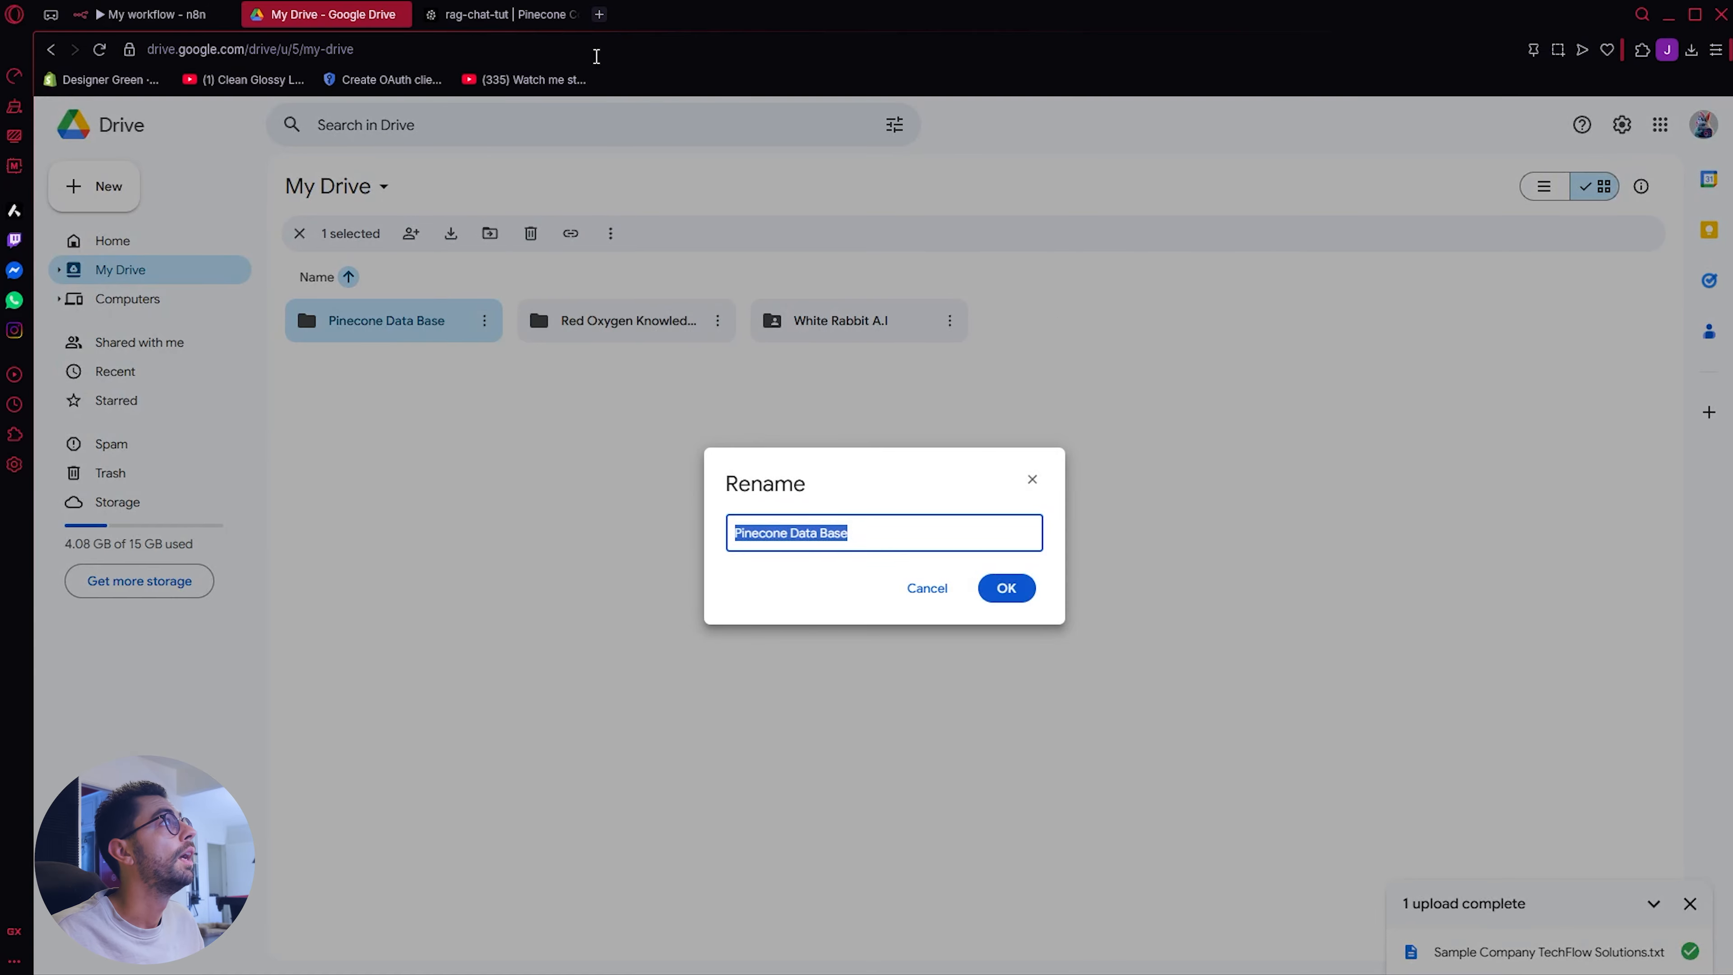
left_click(151, 14)
key("ctrl+v")
left_click(120, 116)
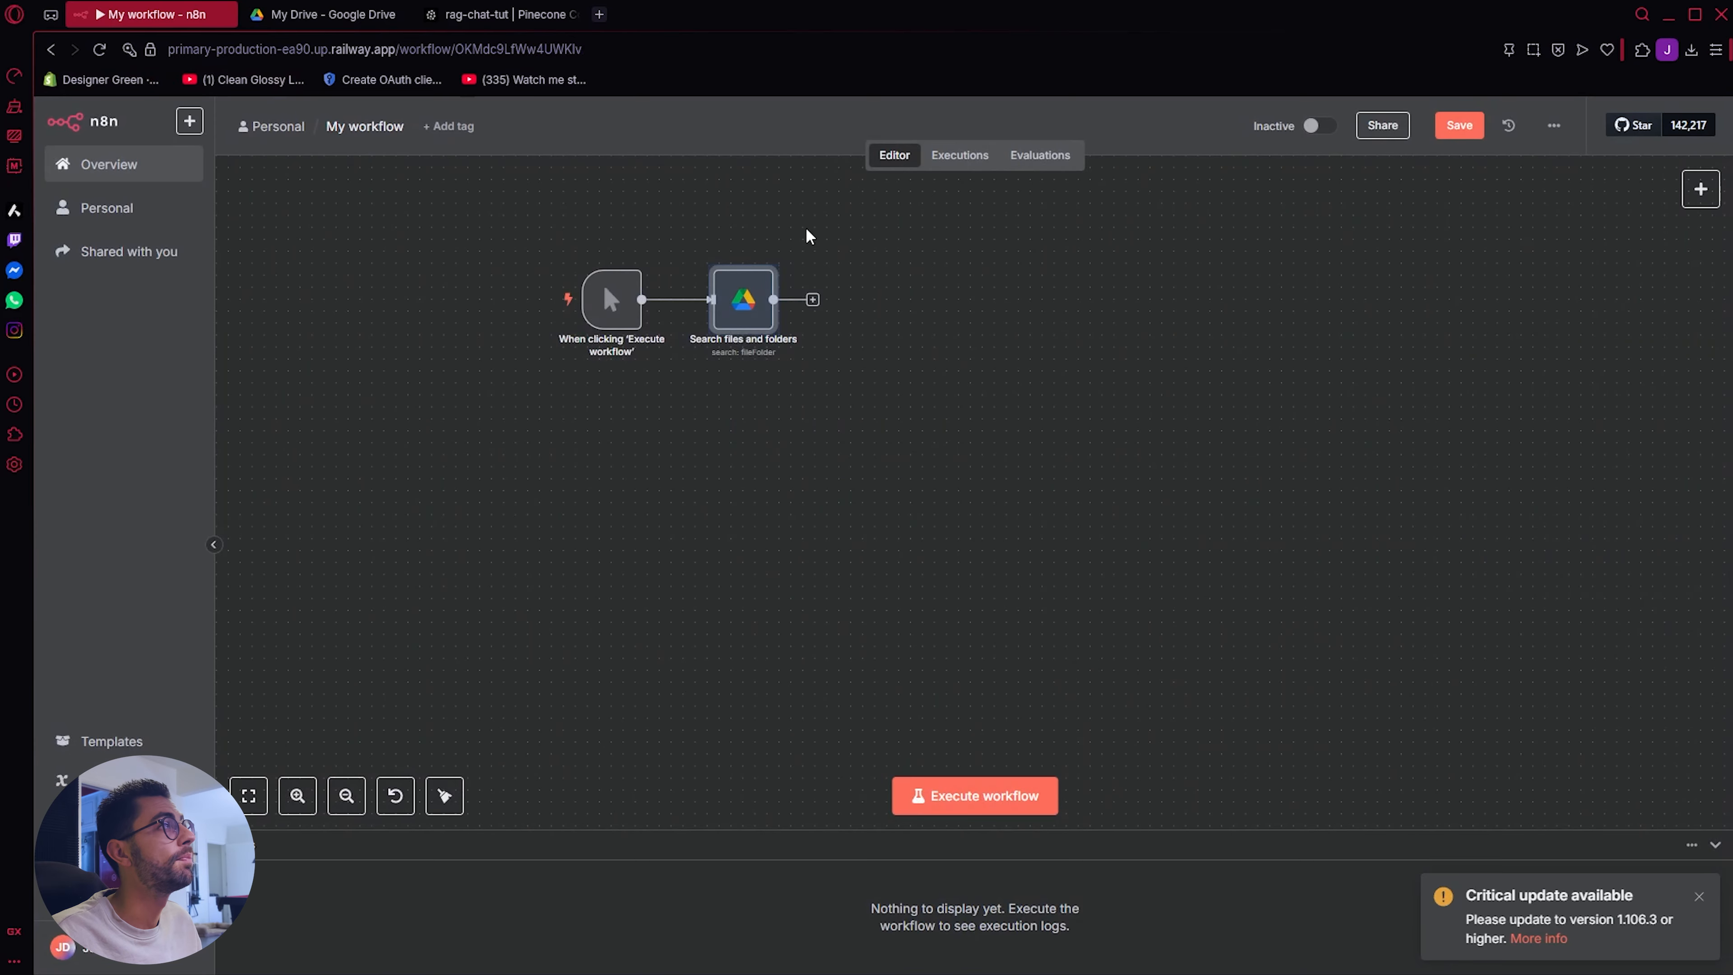
Step: Add a Google Drive "Download file" node after the Search files and folders node
left_click(813, 299)
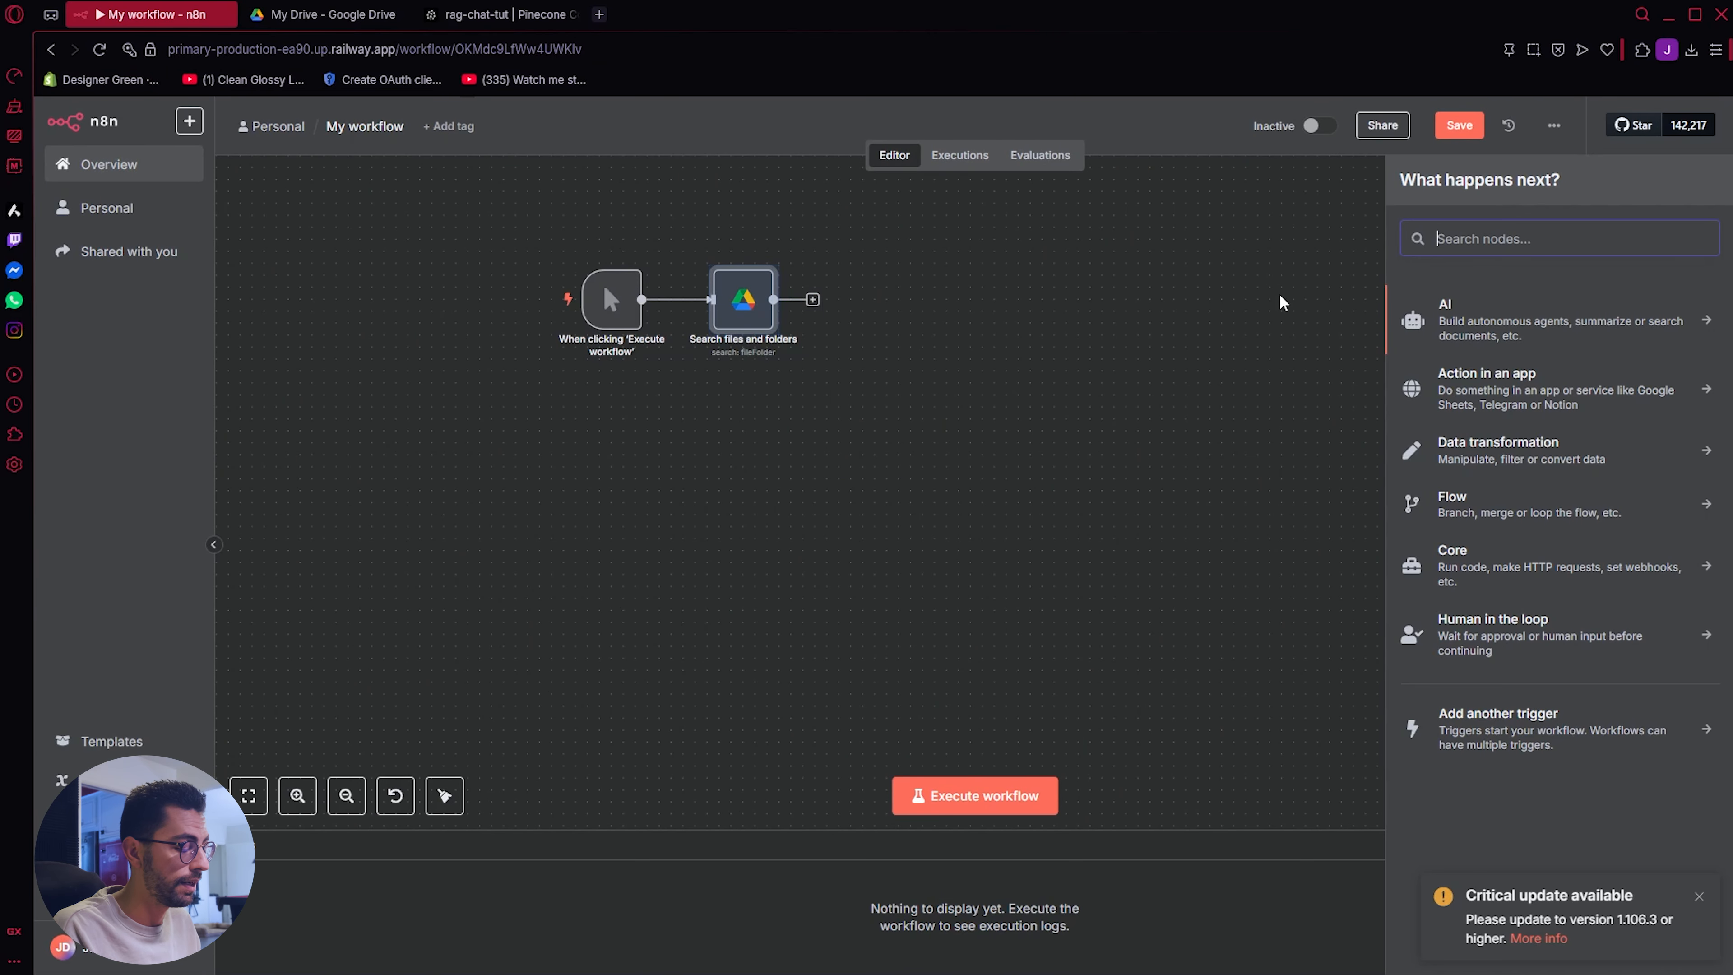
type("drive")
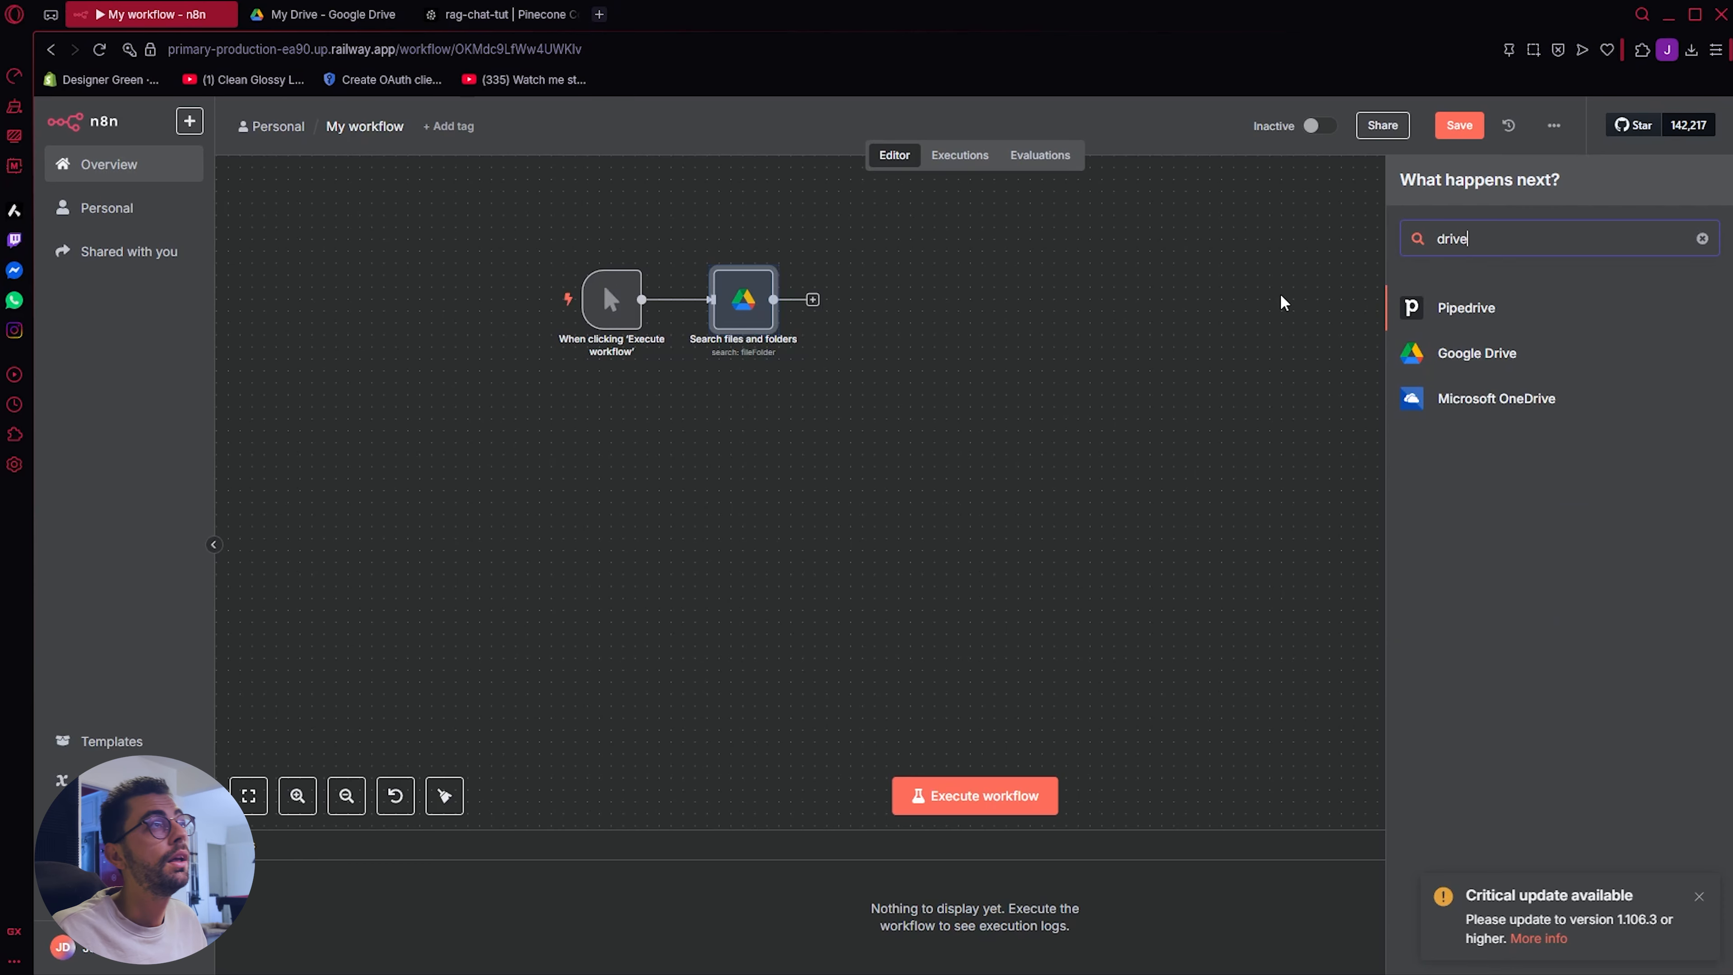
left_click(1416, 355)
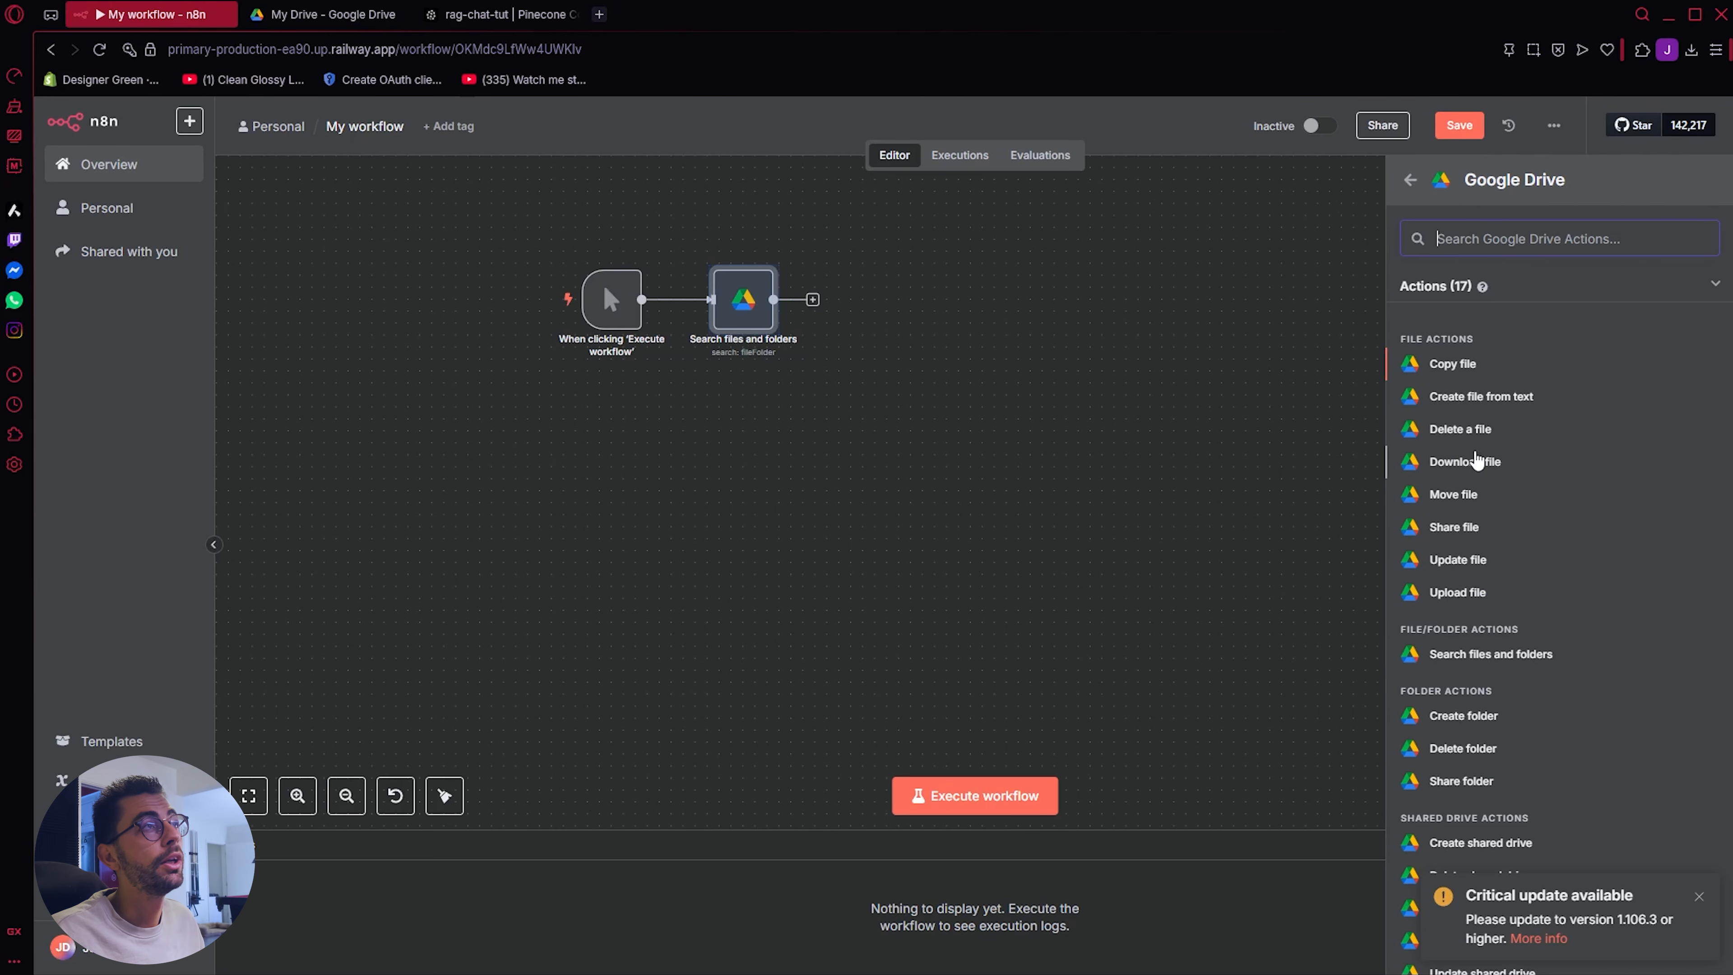
left_click(1476, 462)
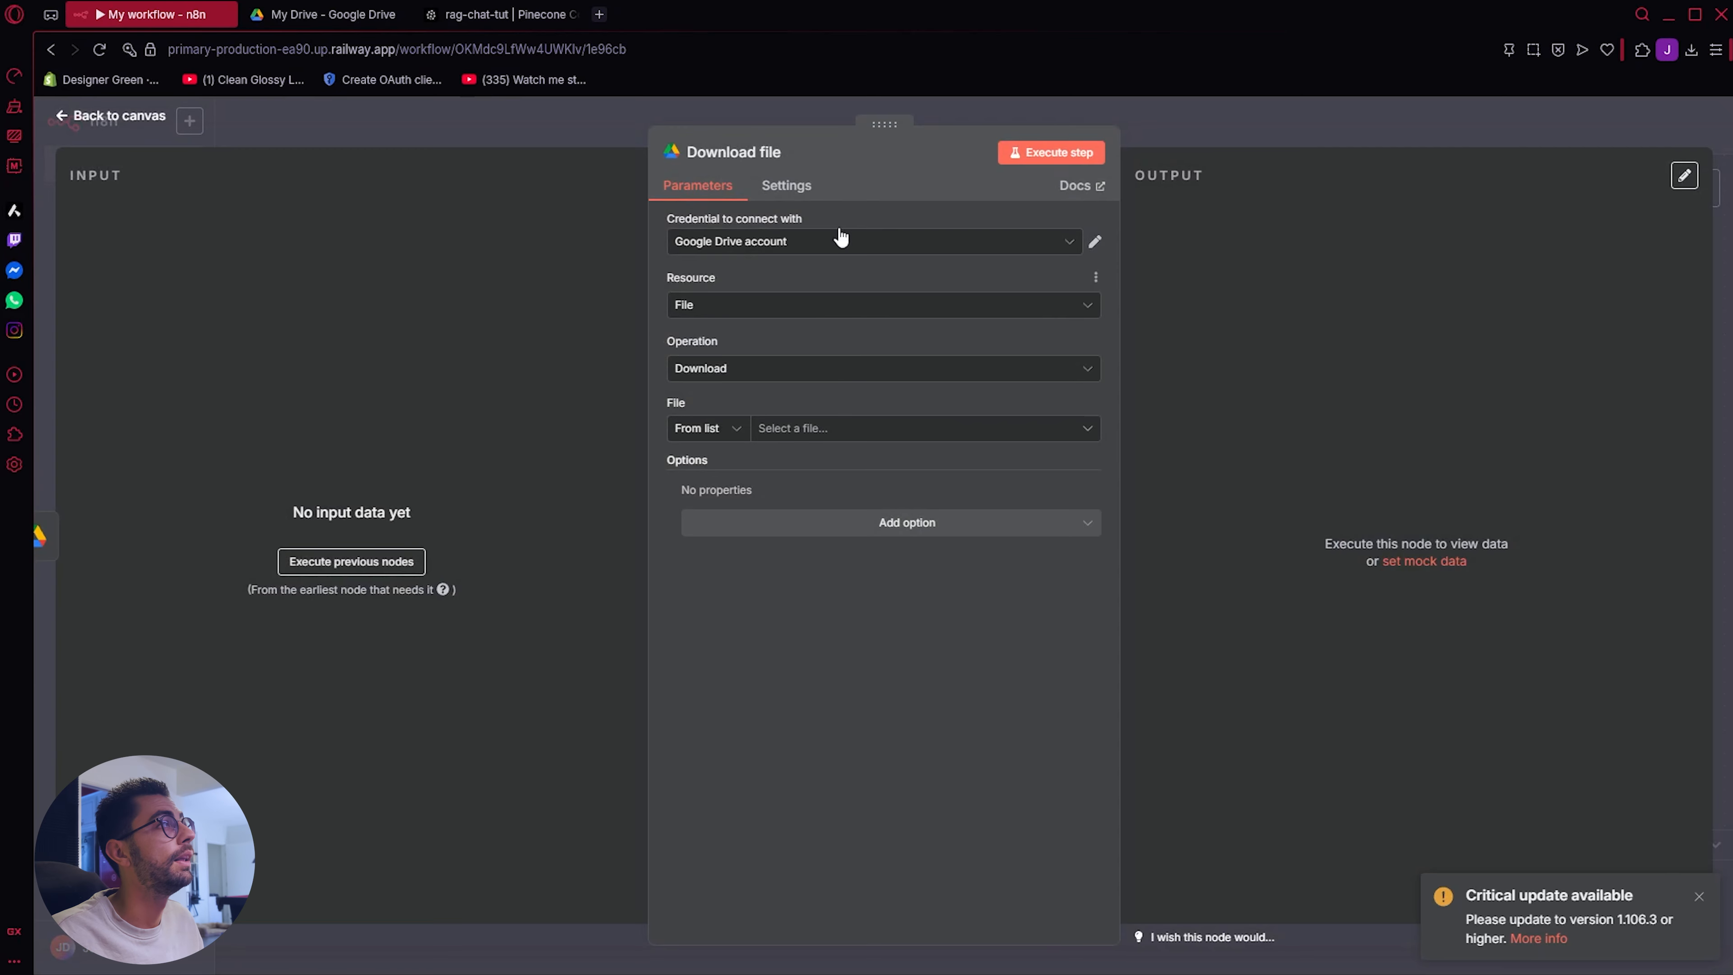
Step: Set the Download file node's file to Sample Company TechFlow Solutions.txt and execute the workflow
left_click(886, 432)
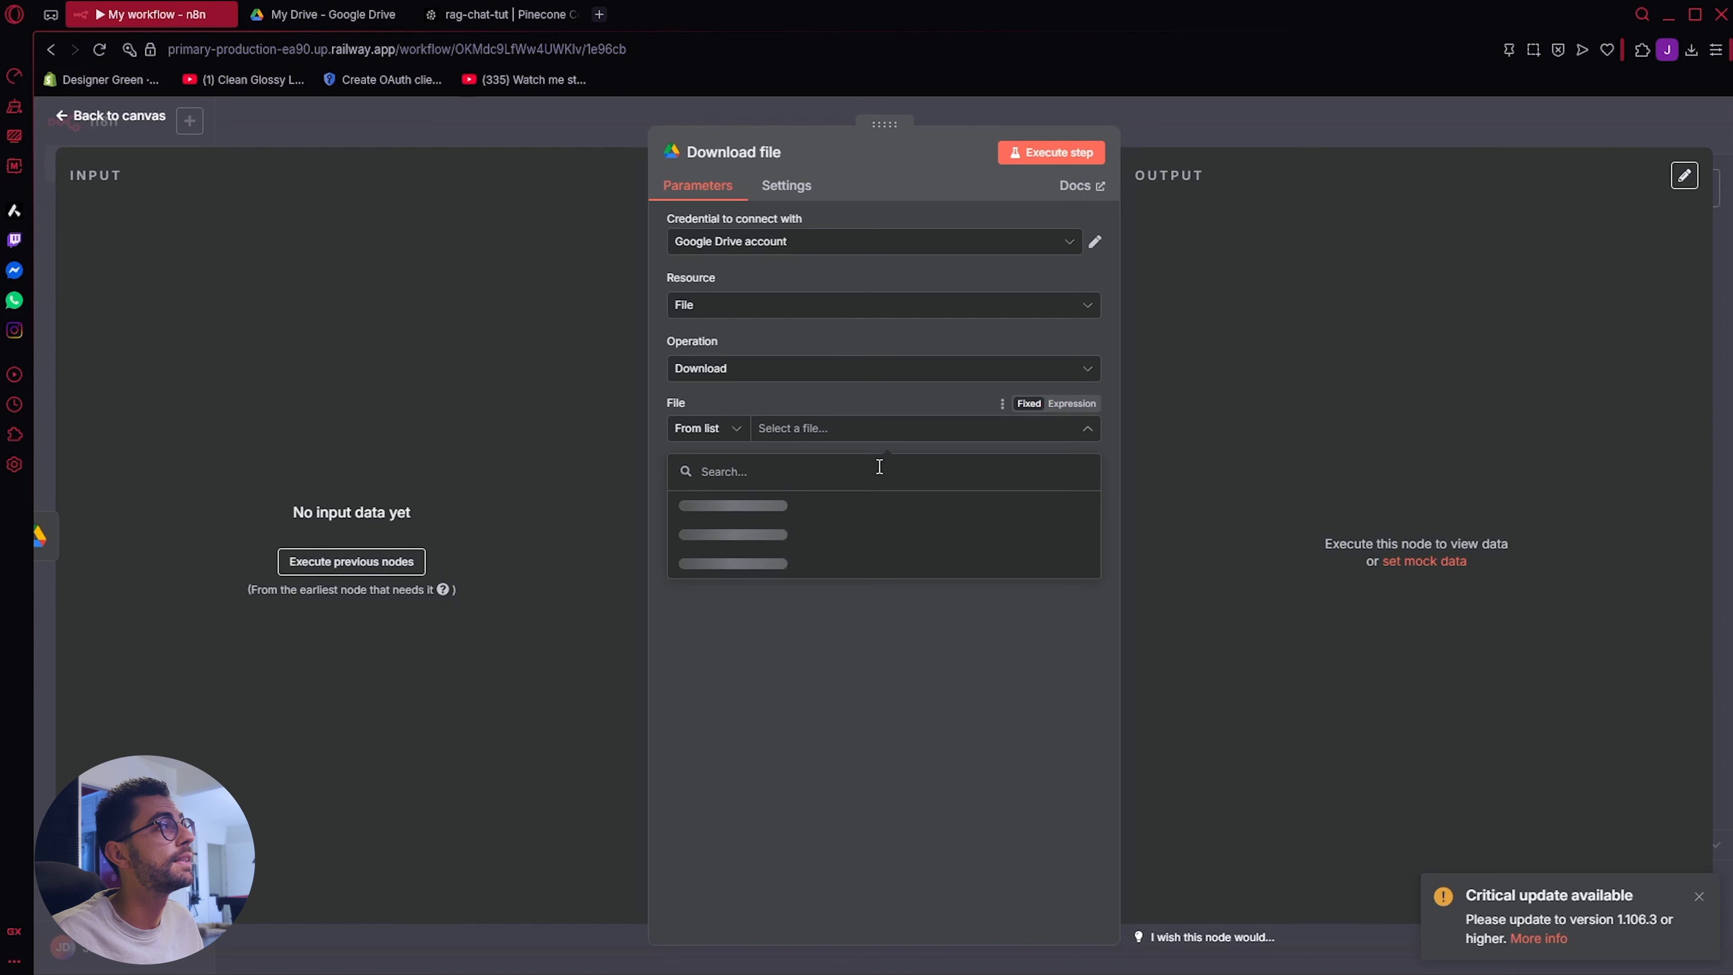
scroll(914, 605, "down", 3)
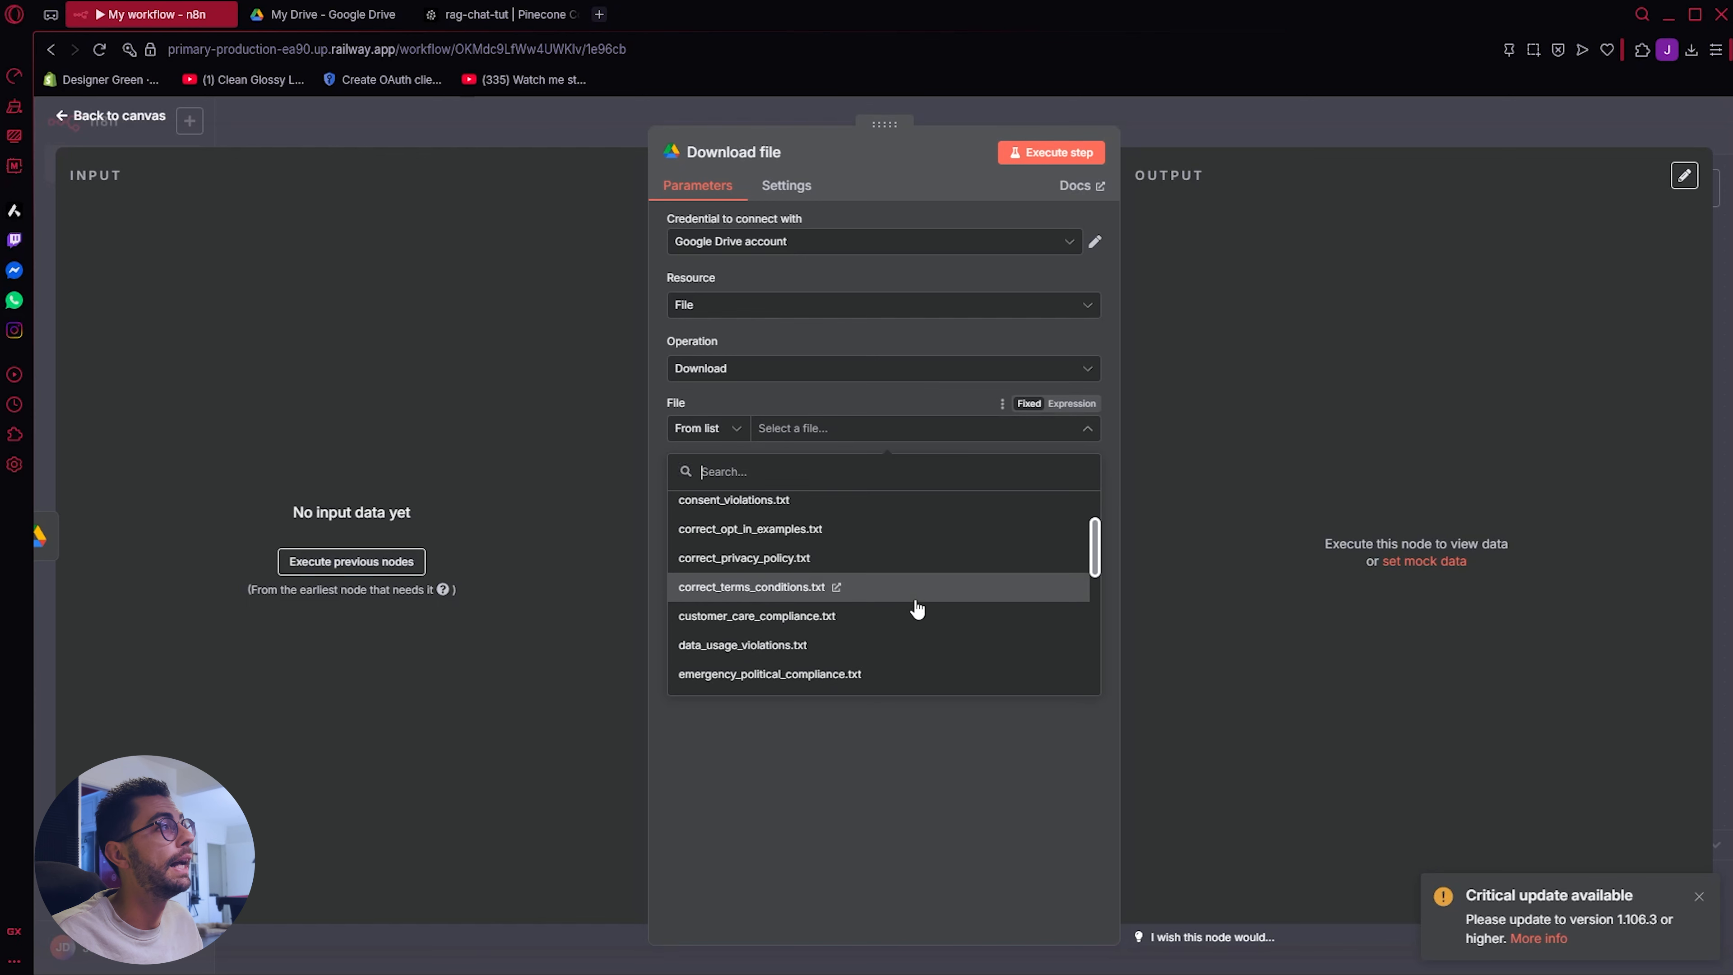
scroll(910, 611, "down", 5)
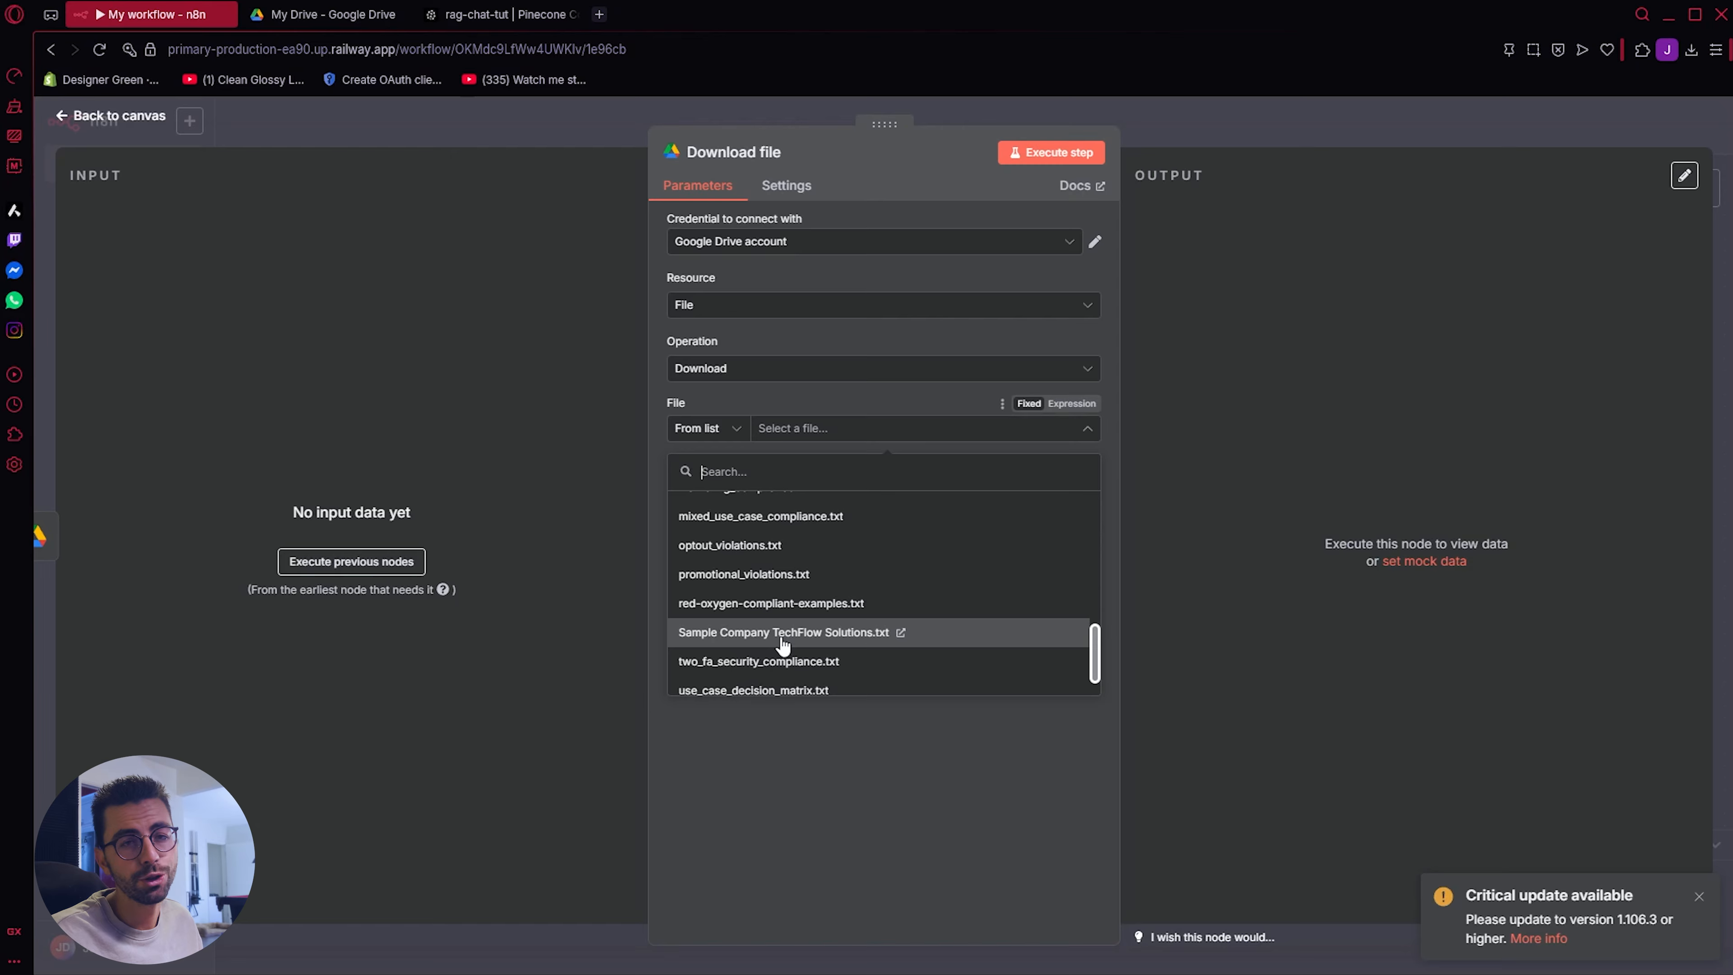
left_click(783, 635)
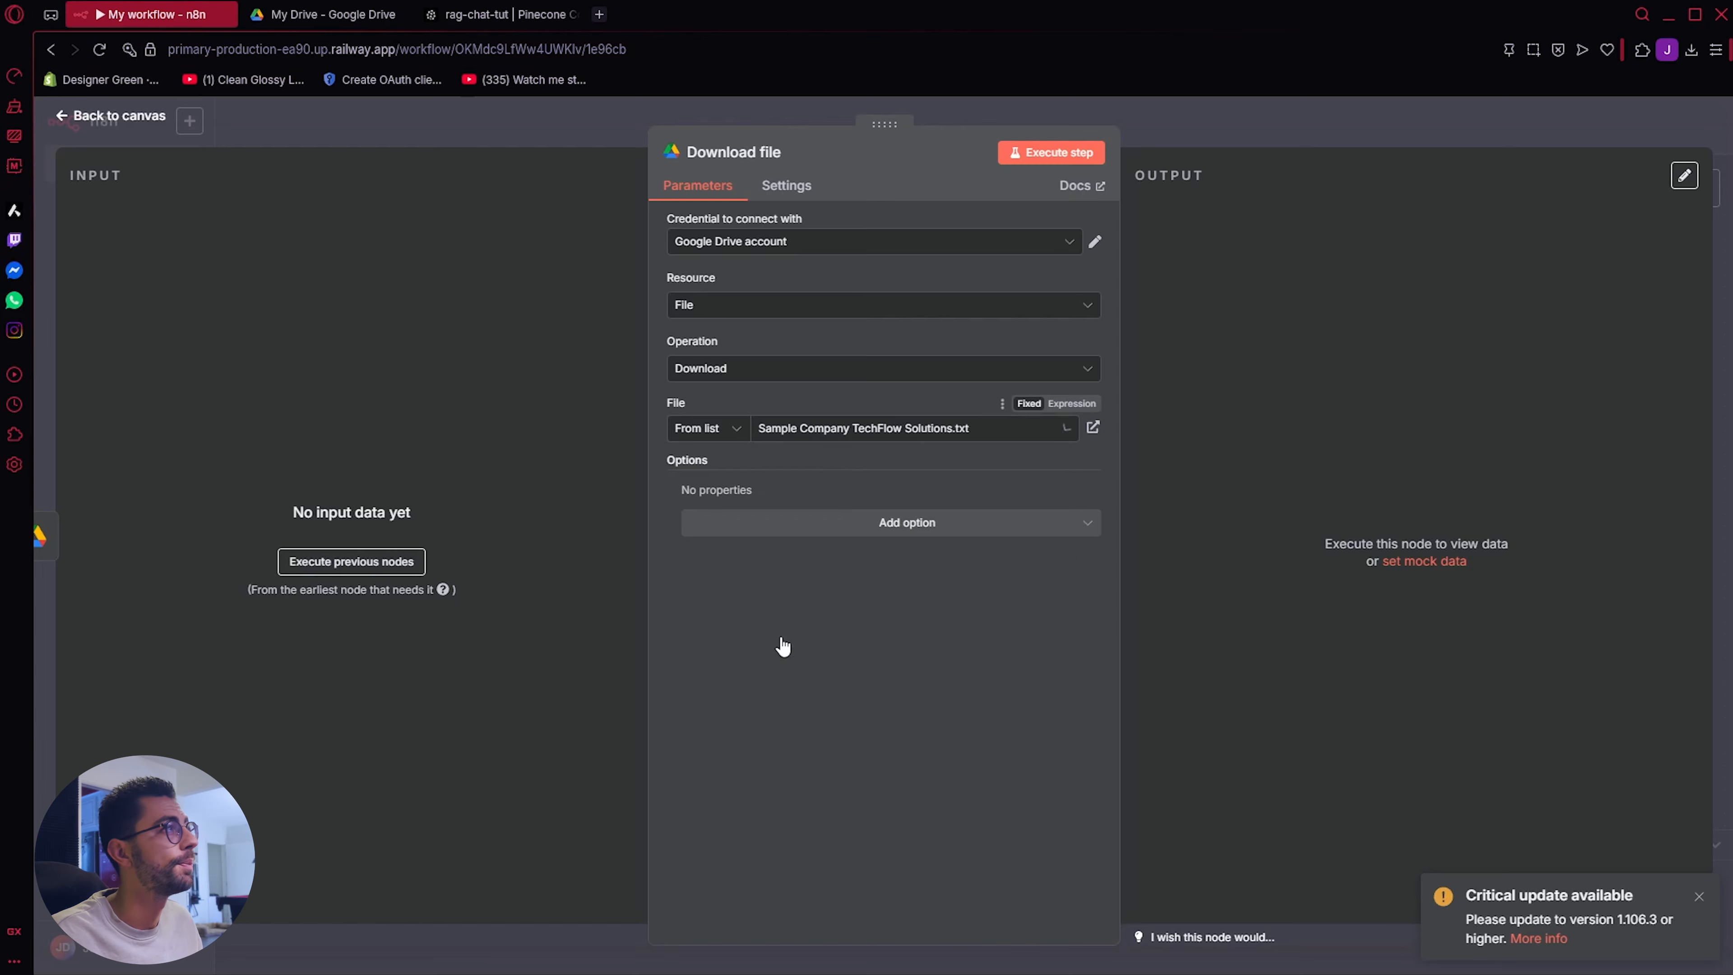
left_click(107, 126)
left_click(542, 298)
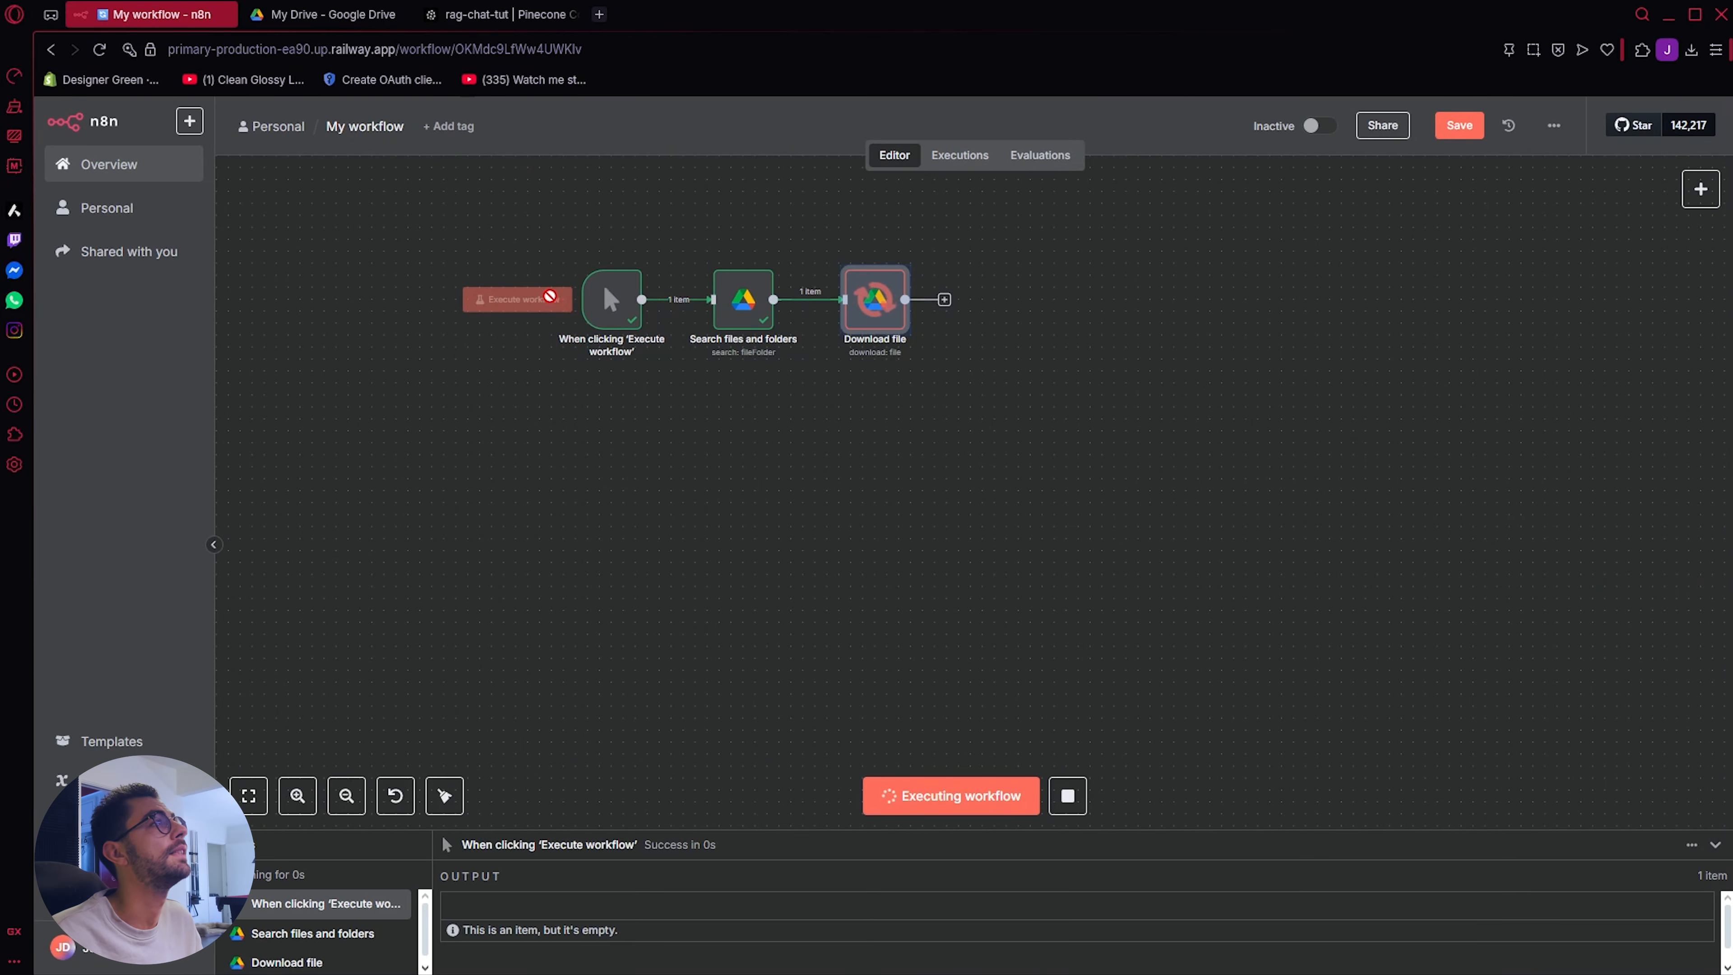
Step: Check the output data of the Search files and folders node and the Download file node
double_click(743, 299)
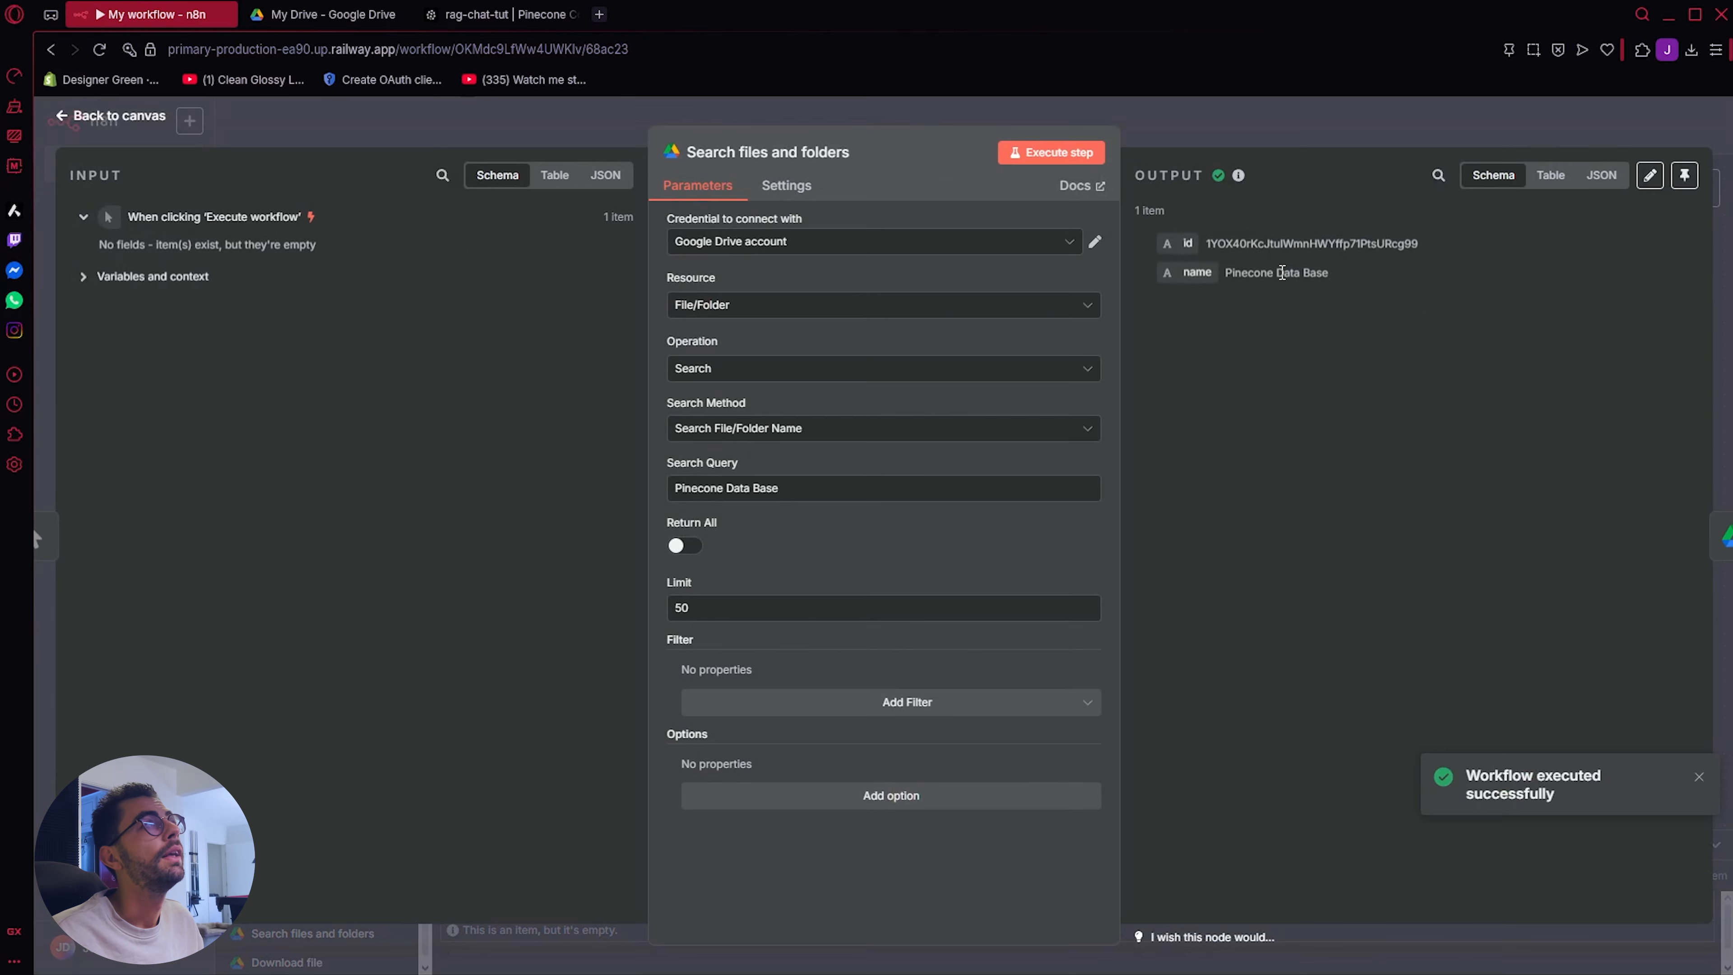
left_click(76, 117)
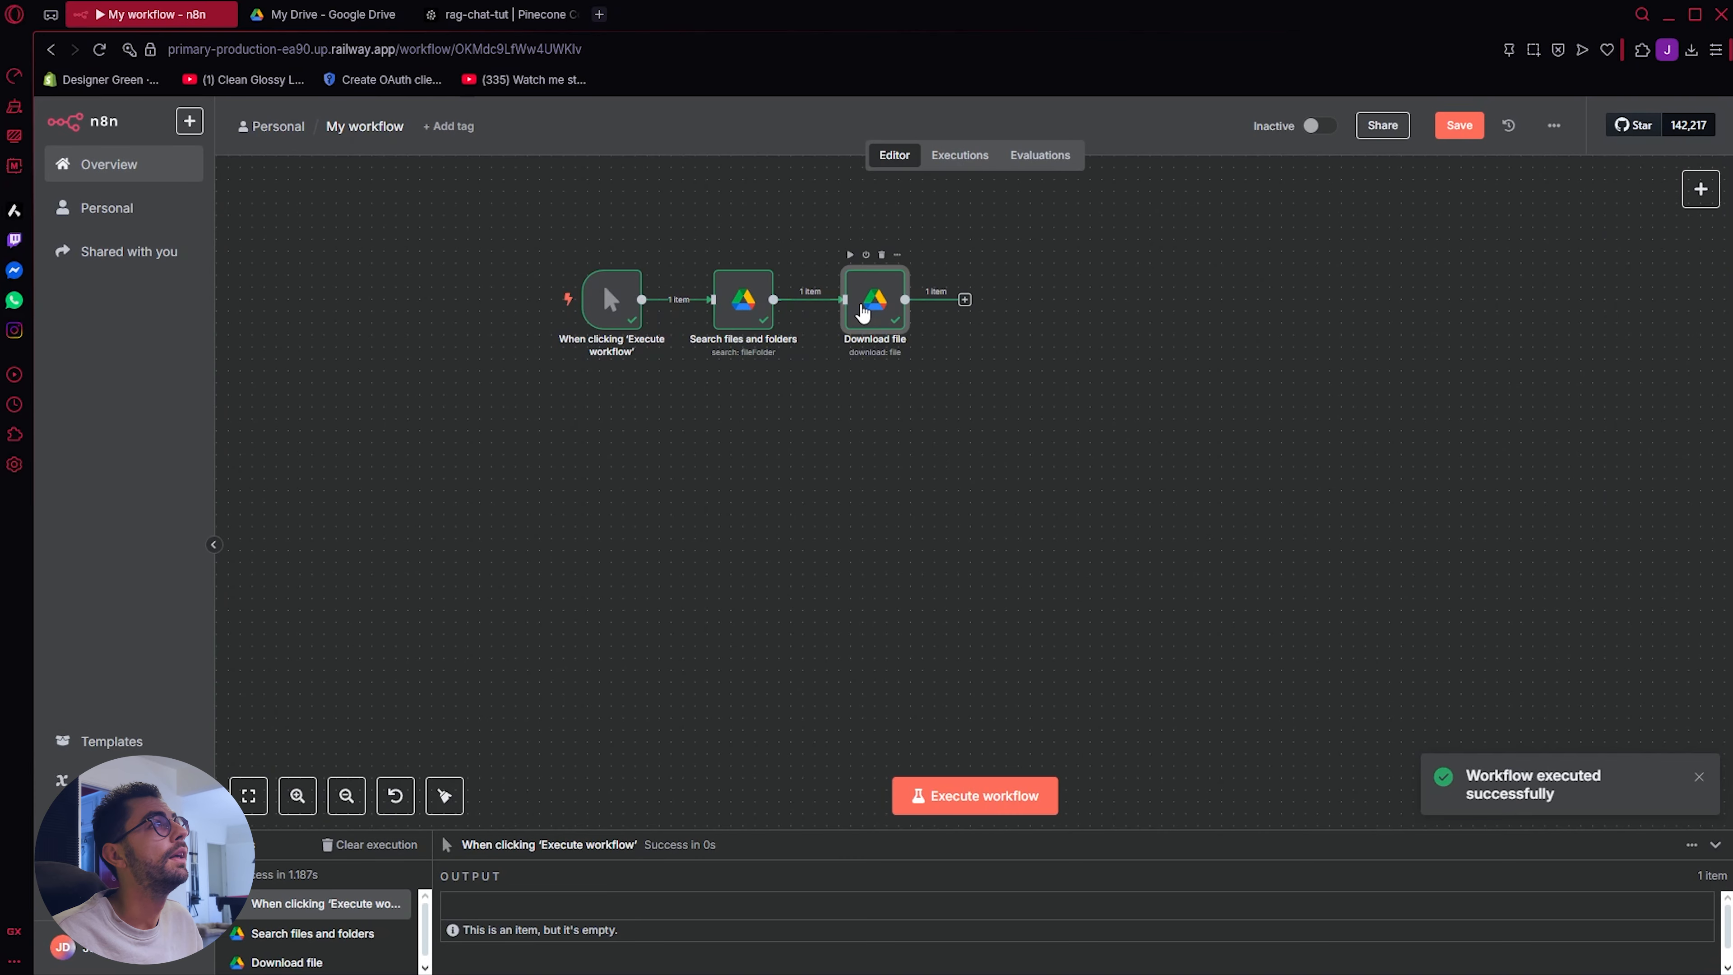
double_click(863, 312)
left_click(136, 122)
Step: Add a Pinecone Vector Store node with the "Add documents to vector store" action after the Download file node
left_click(964, 300)
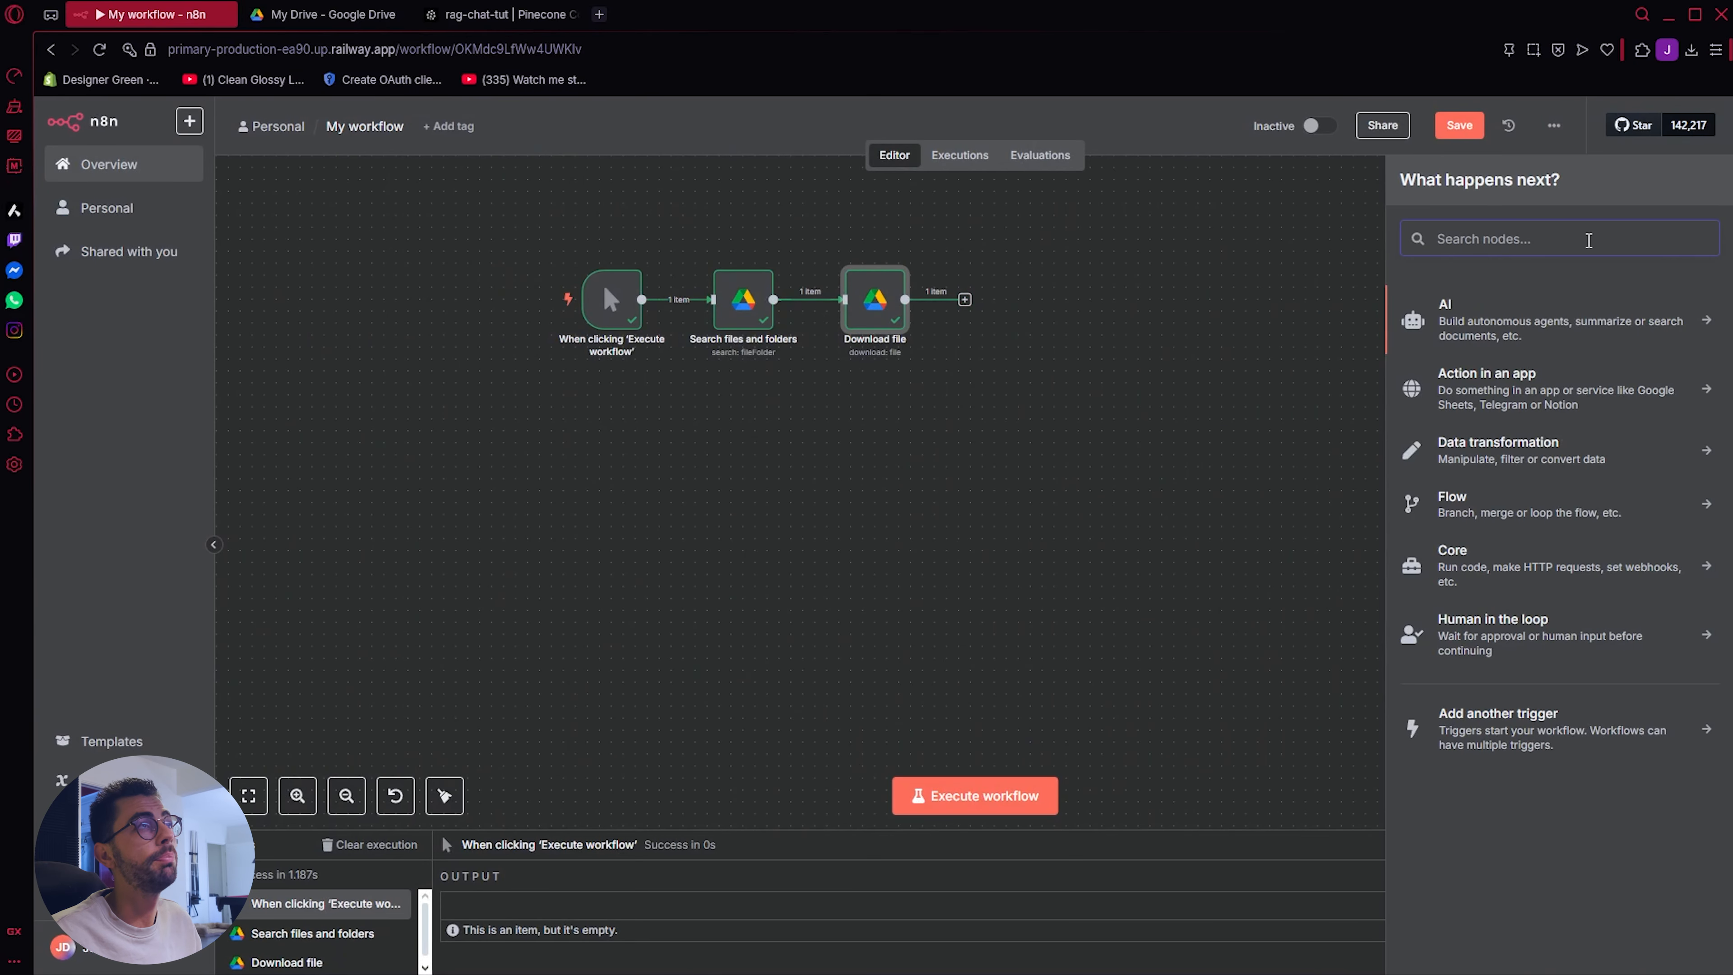
type("pine")
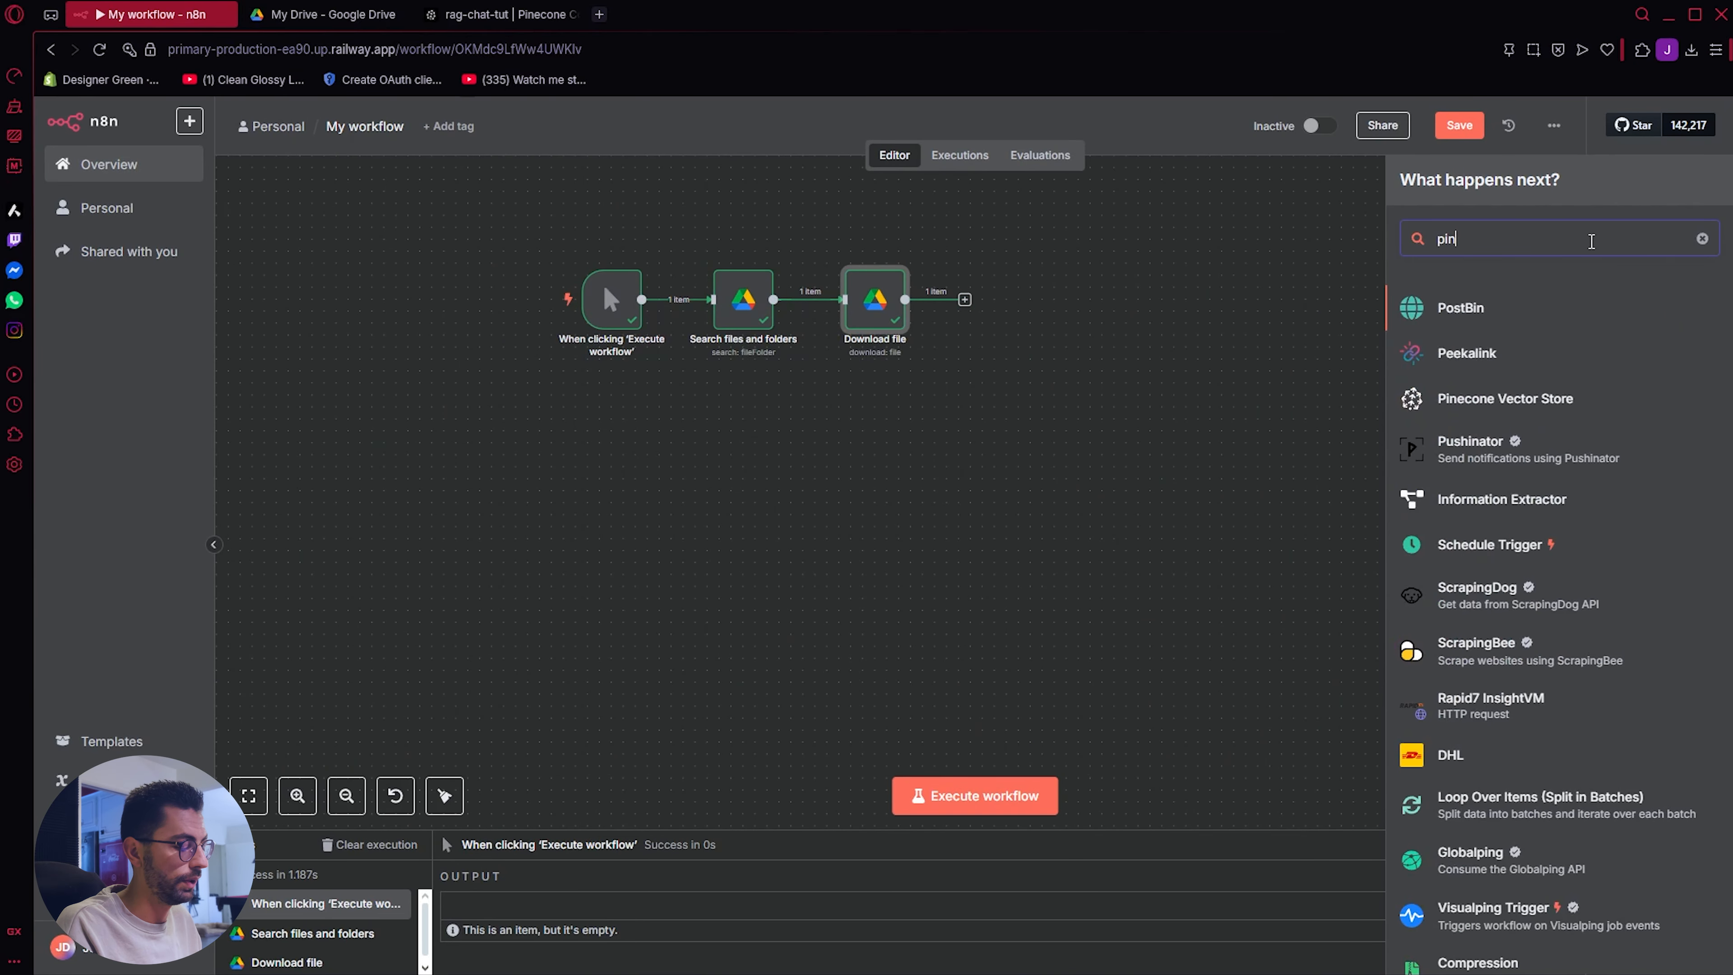
left_click(1488, 307)
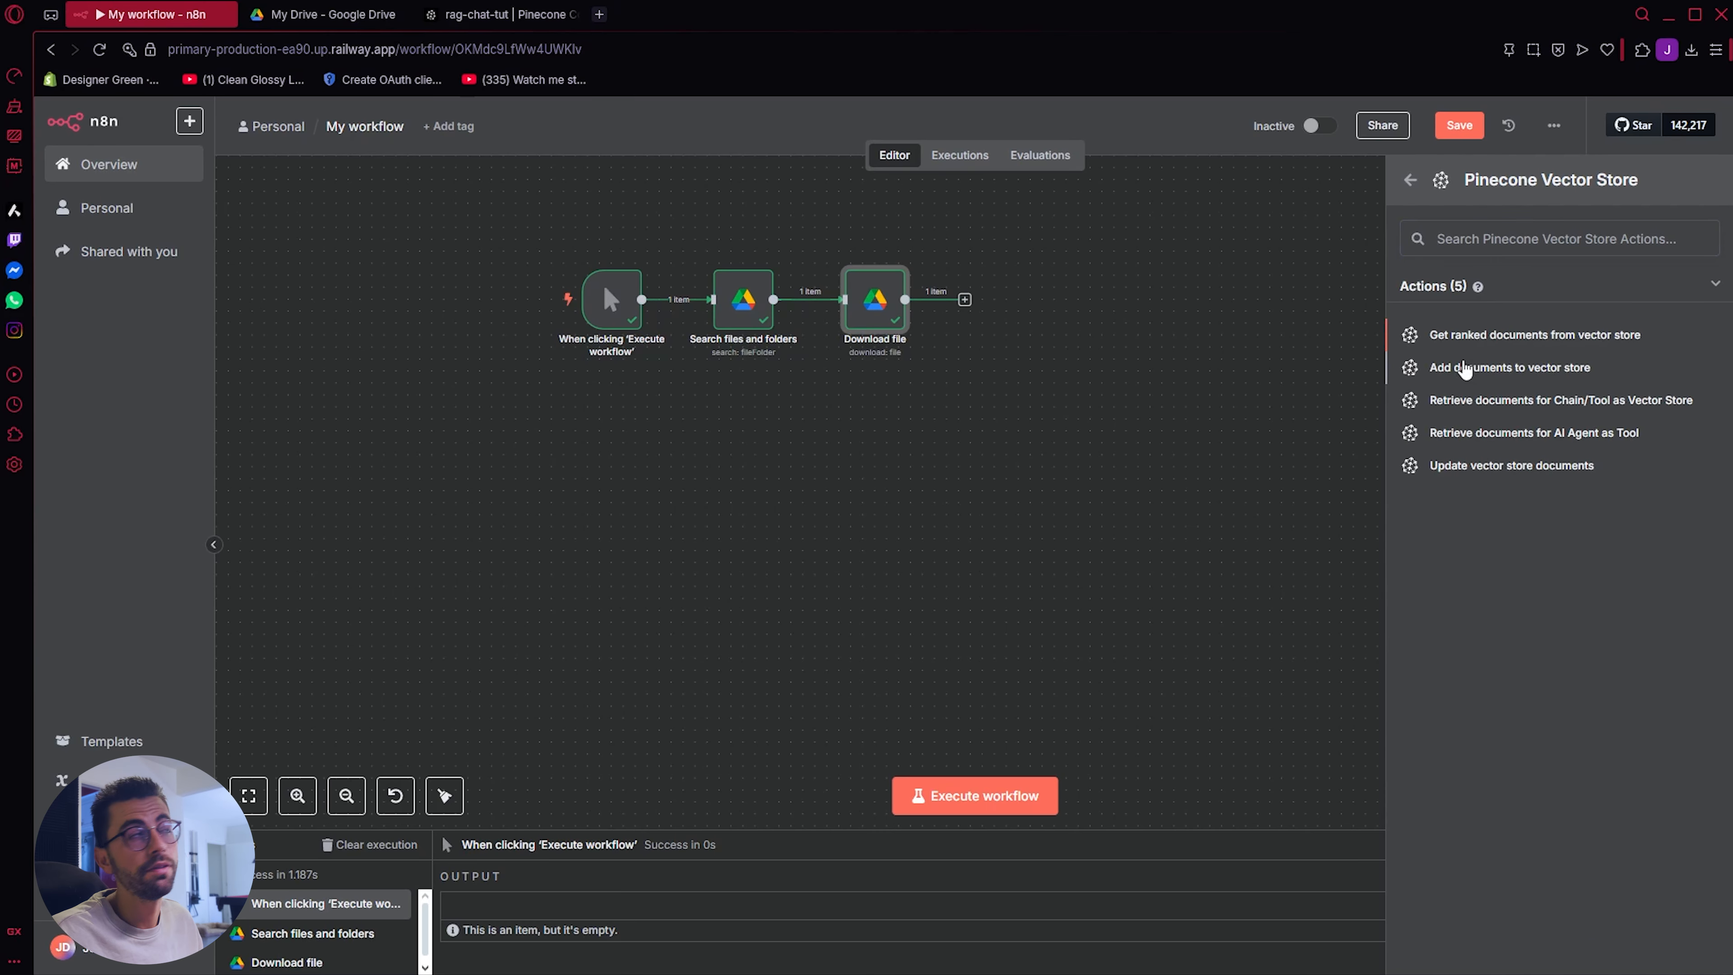
left_click(1463, 369)
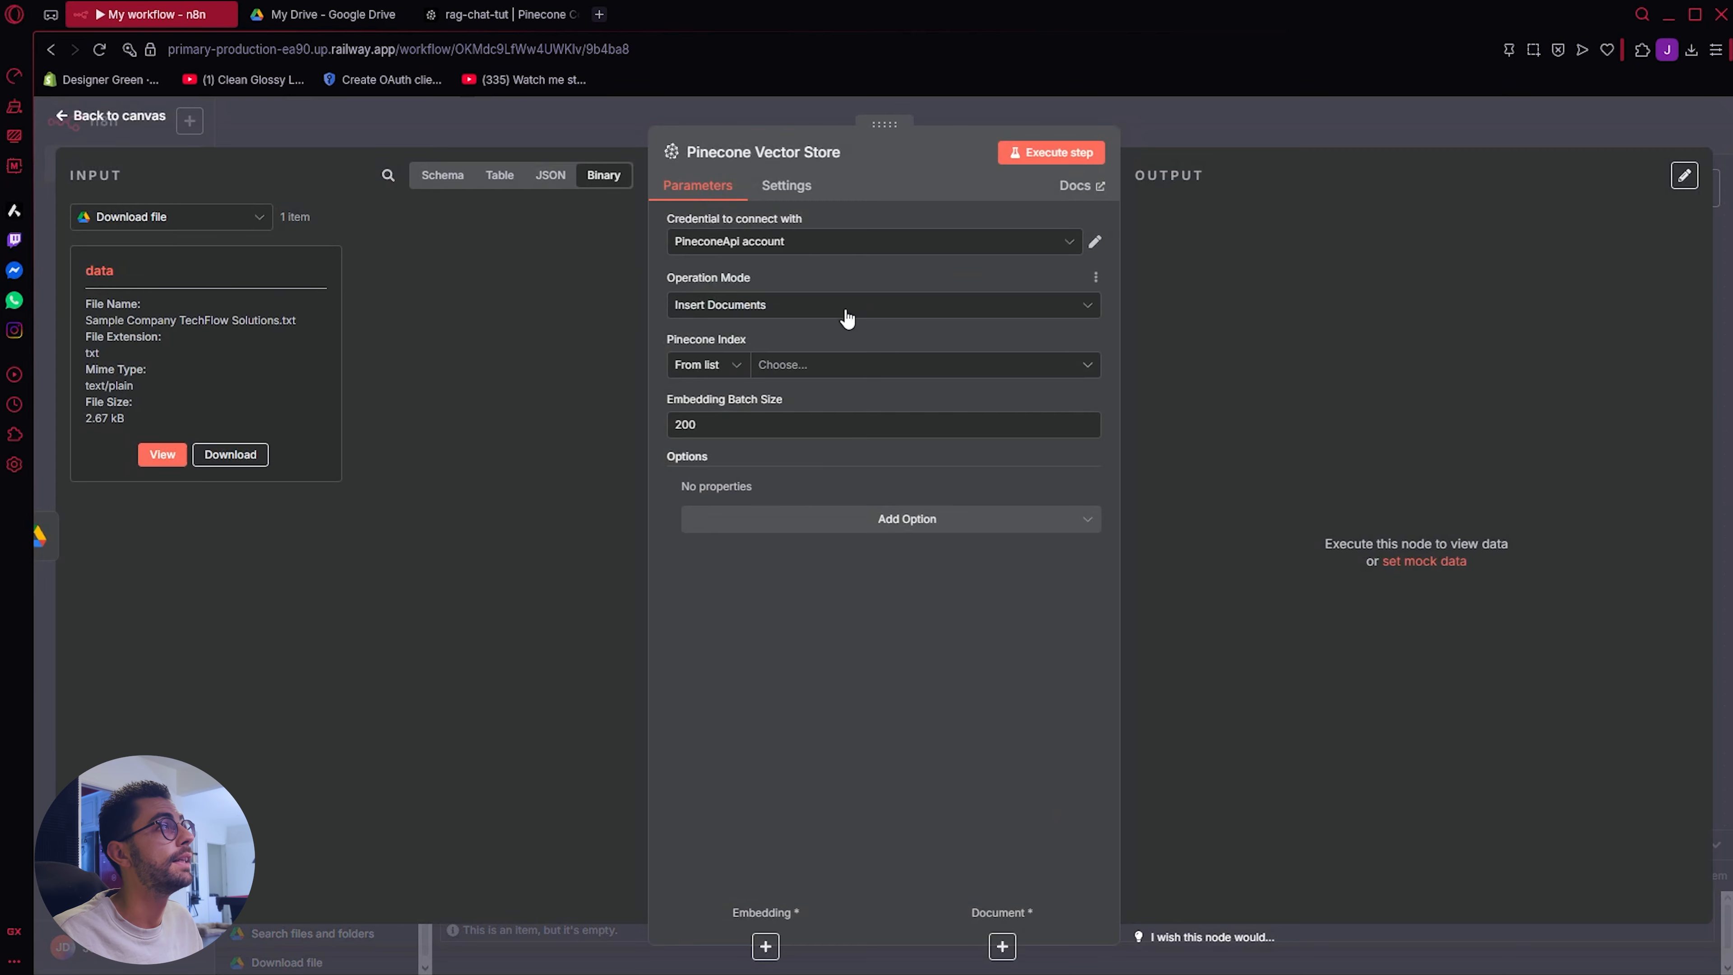
Step: Set the Pinecone Vector Store node's Pinecone Index to rag-chat-tut and return to the canvas
left_click(801, 365)
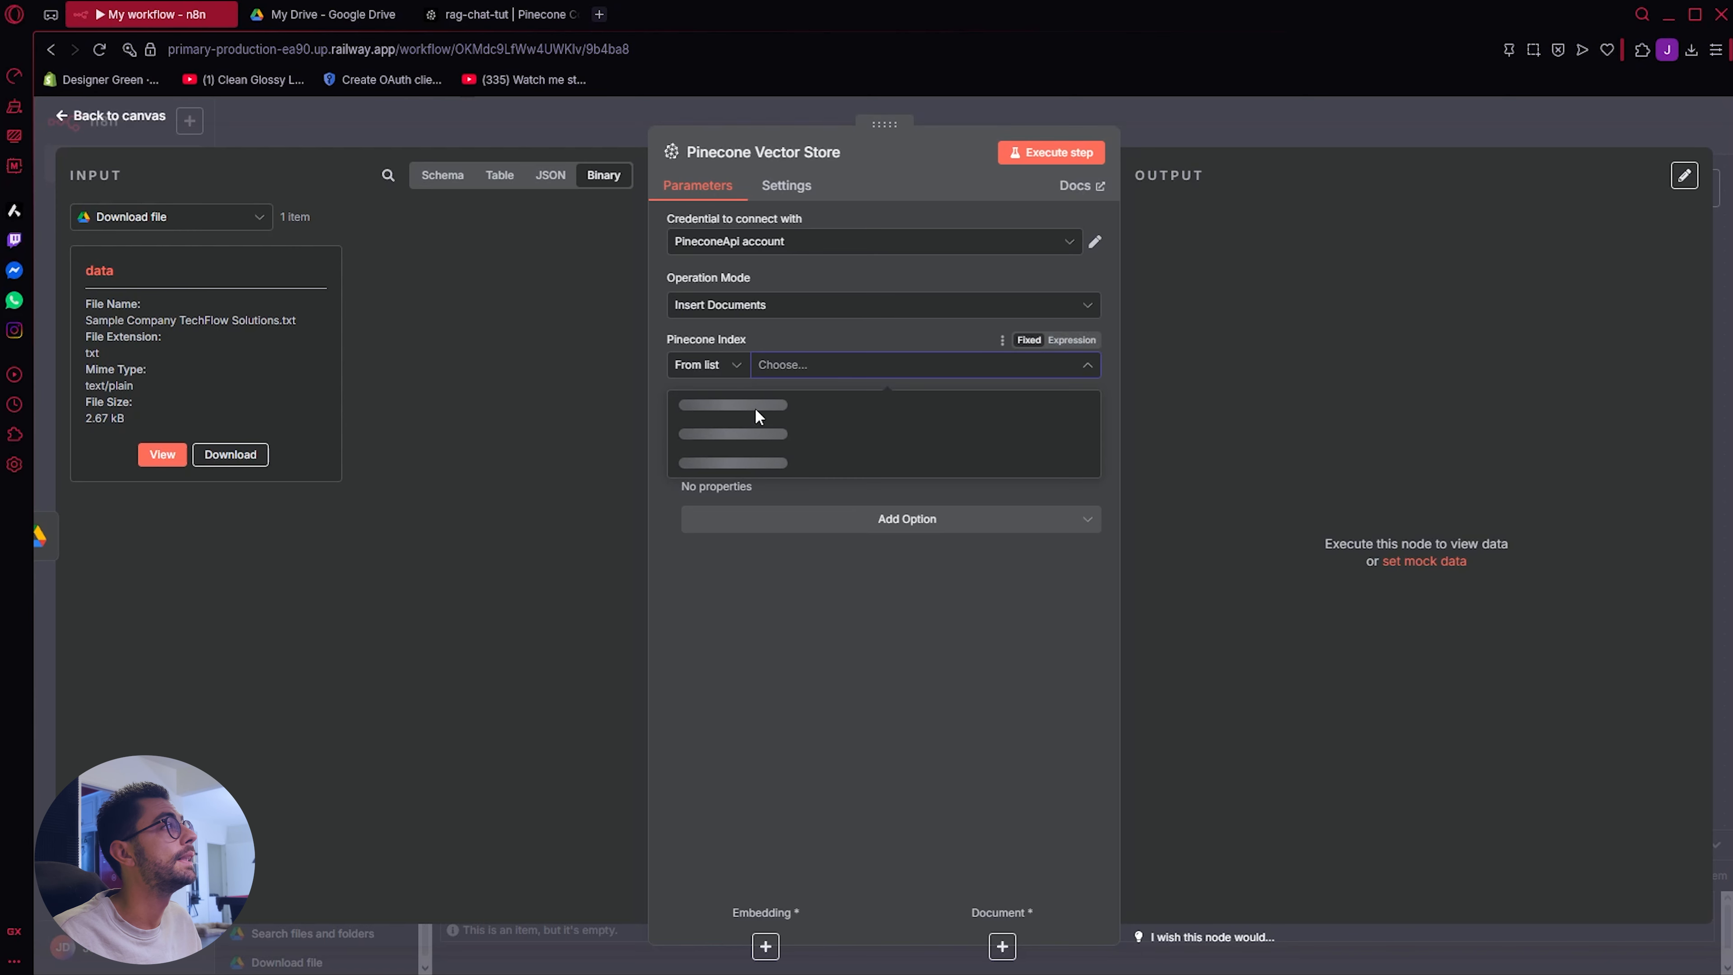
left_click(737, 404)
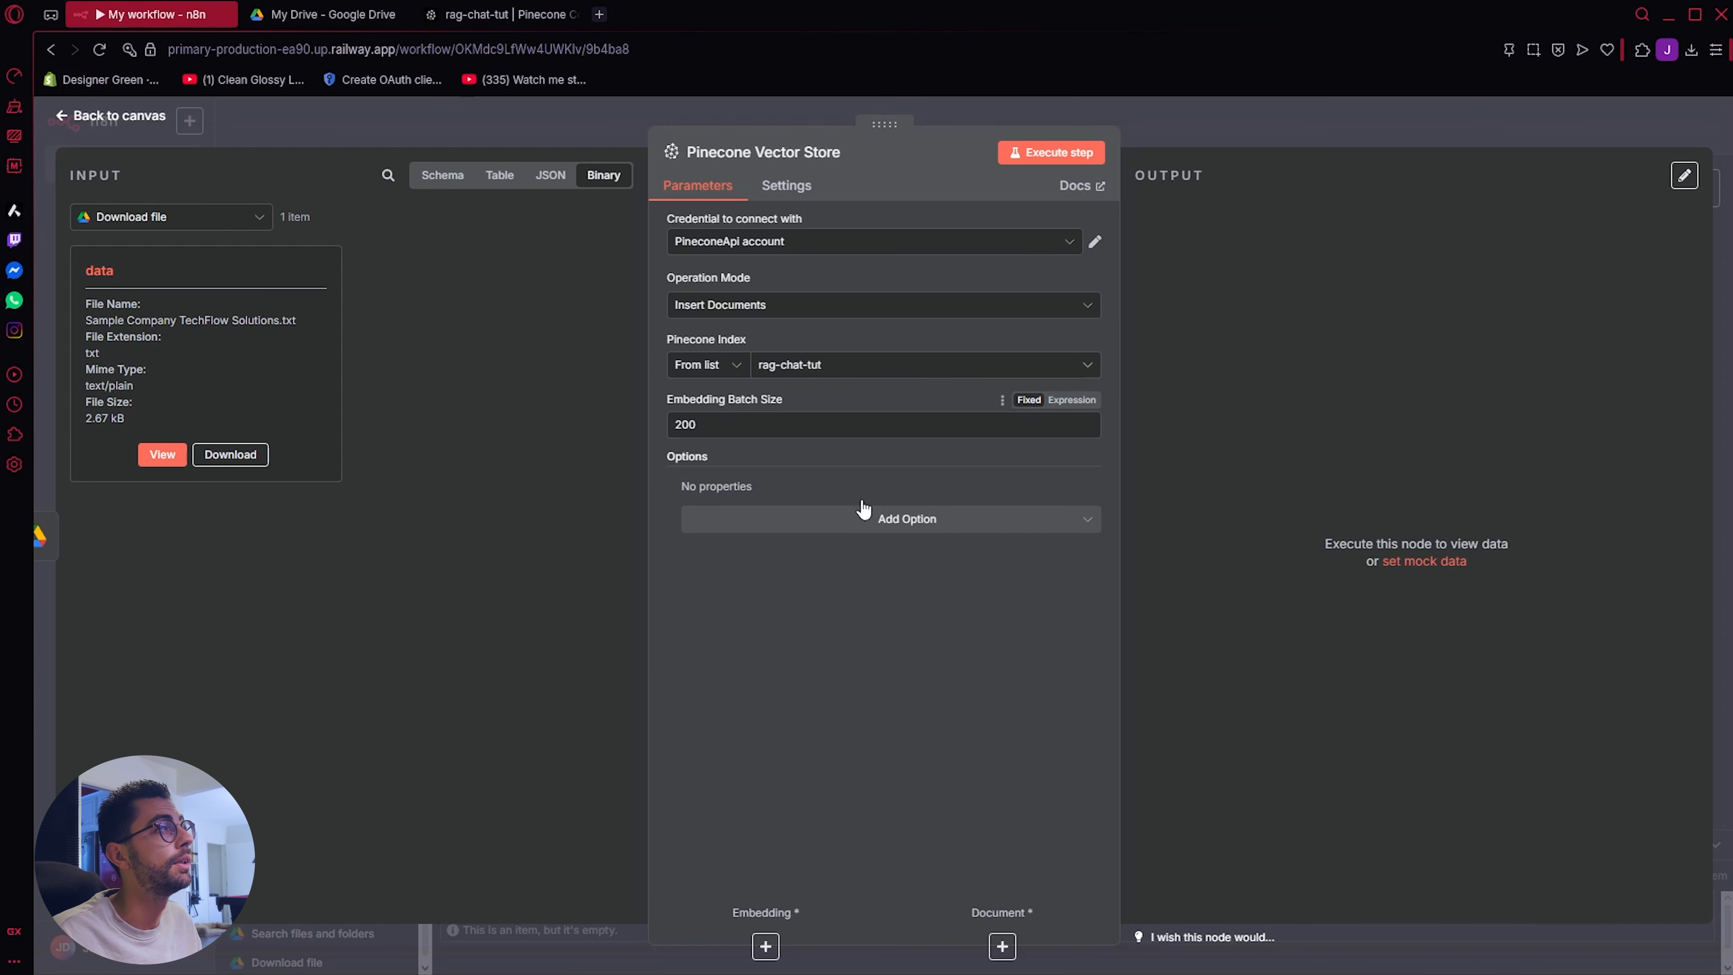
left_click(113, 121)
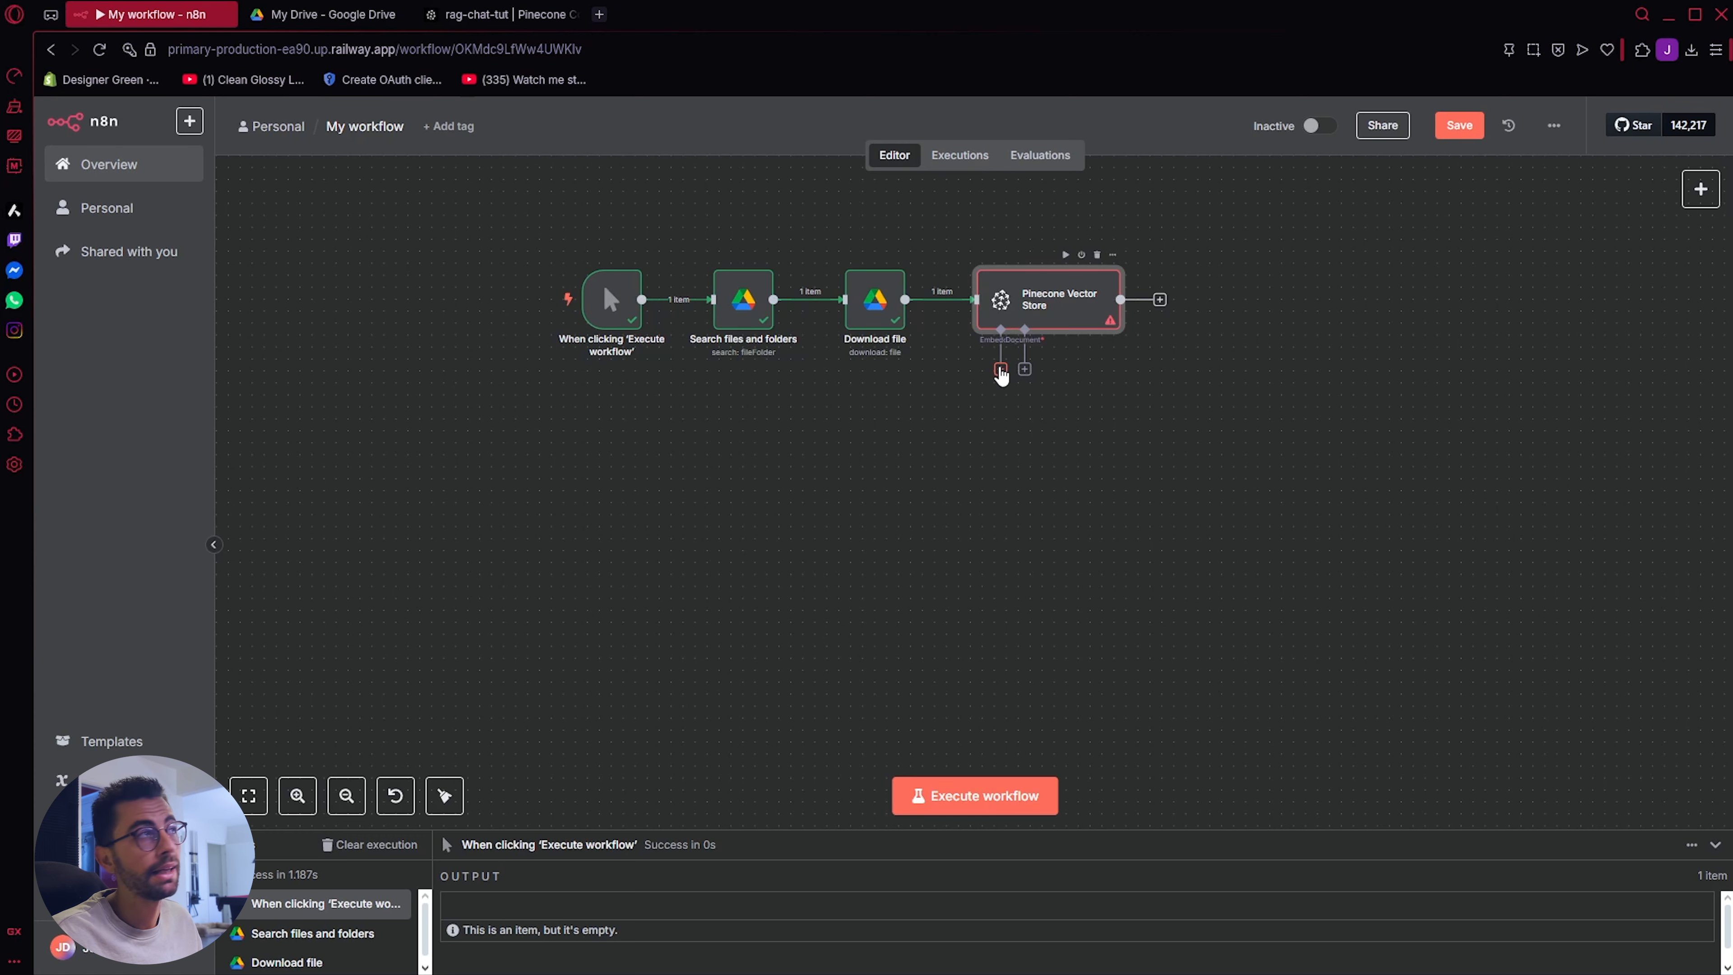
Step: Attach an Embeddings OpenAI sub-node to the Pinecone Vector Store and place it below the Google Drive nodes
left_click(1000, 370)
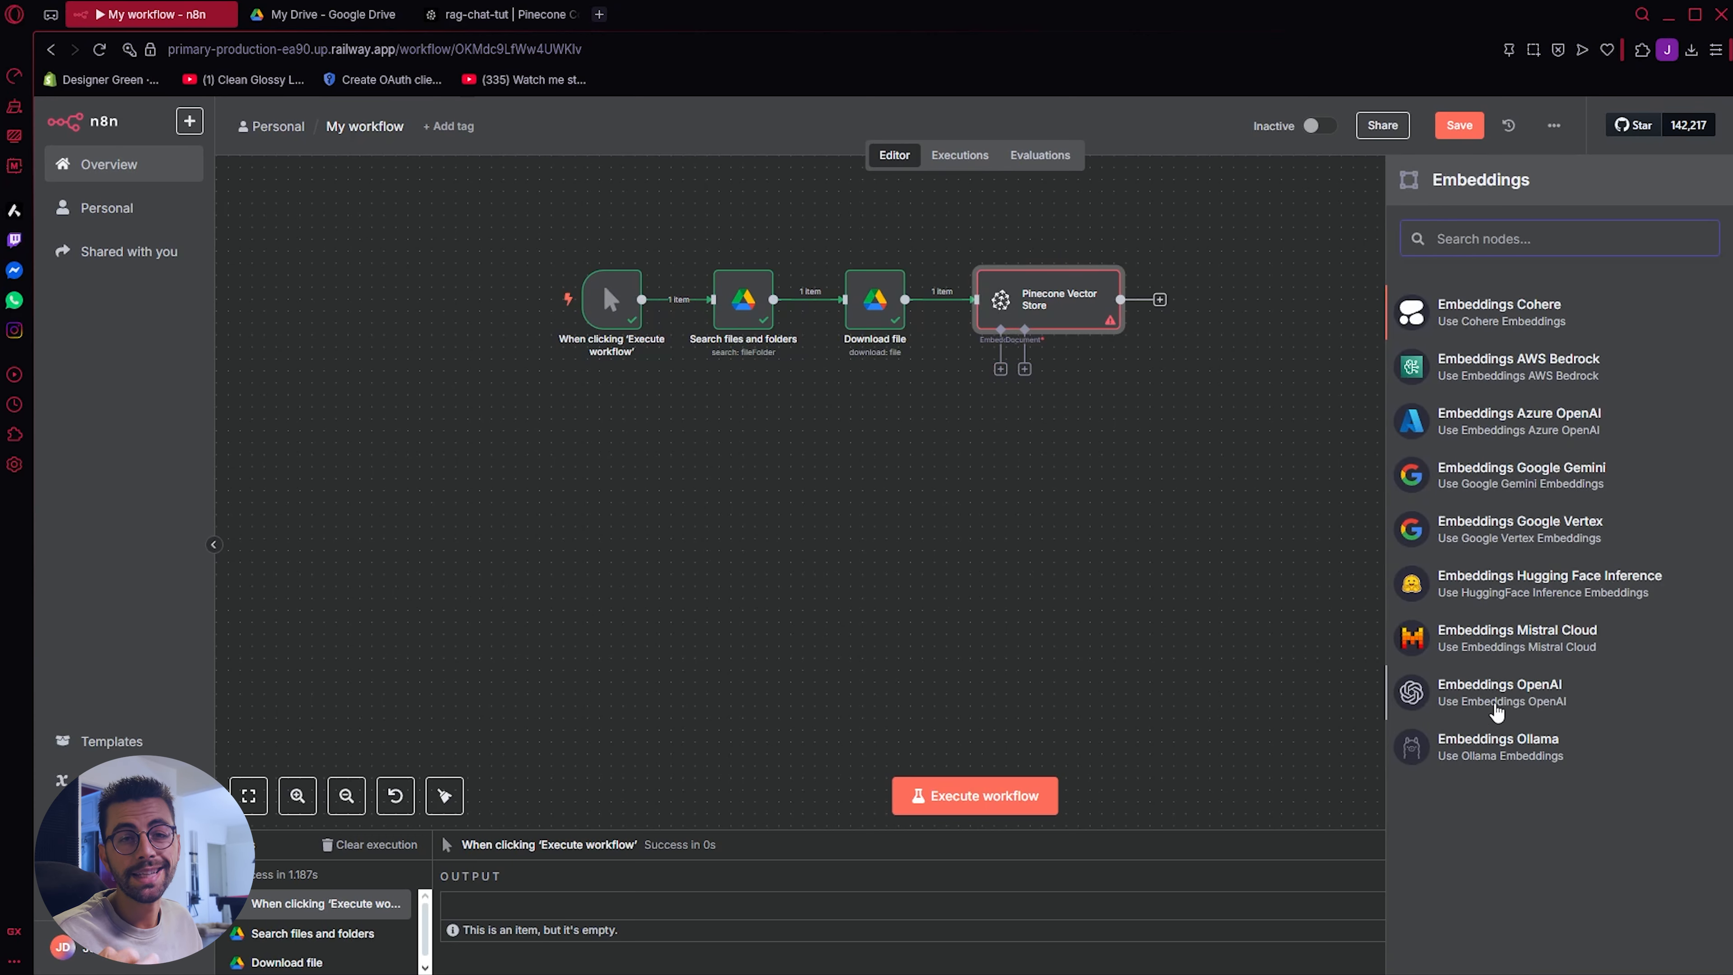
left_click(1495, 707)
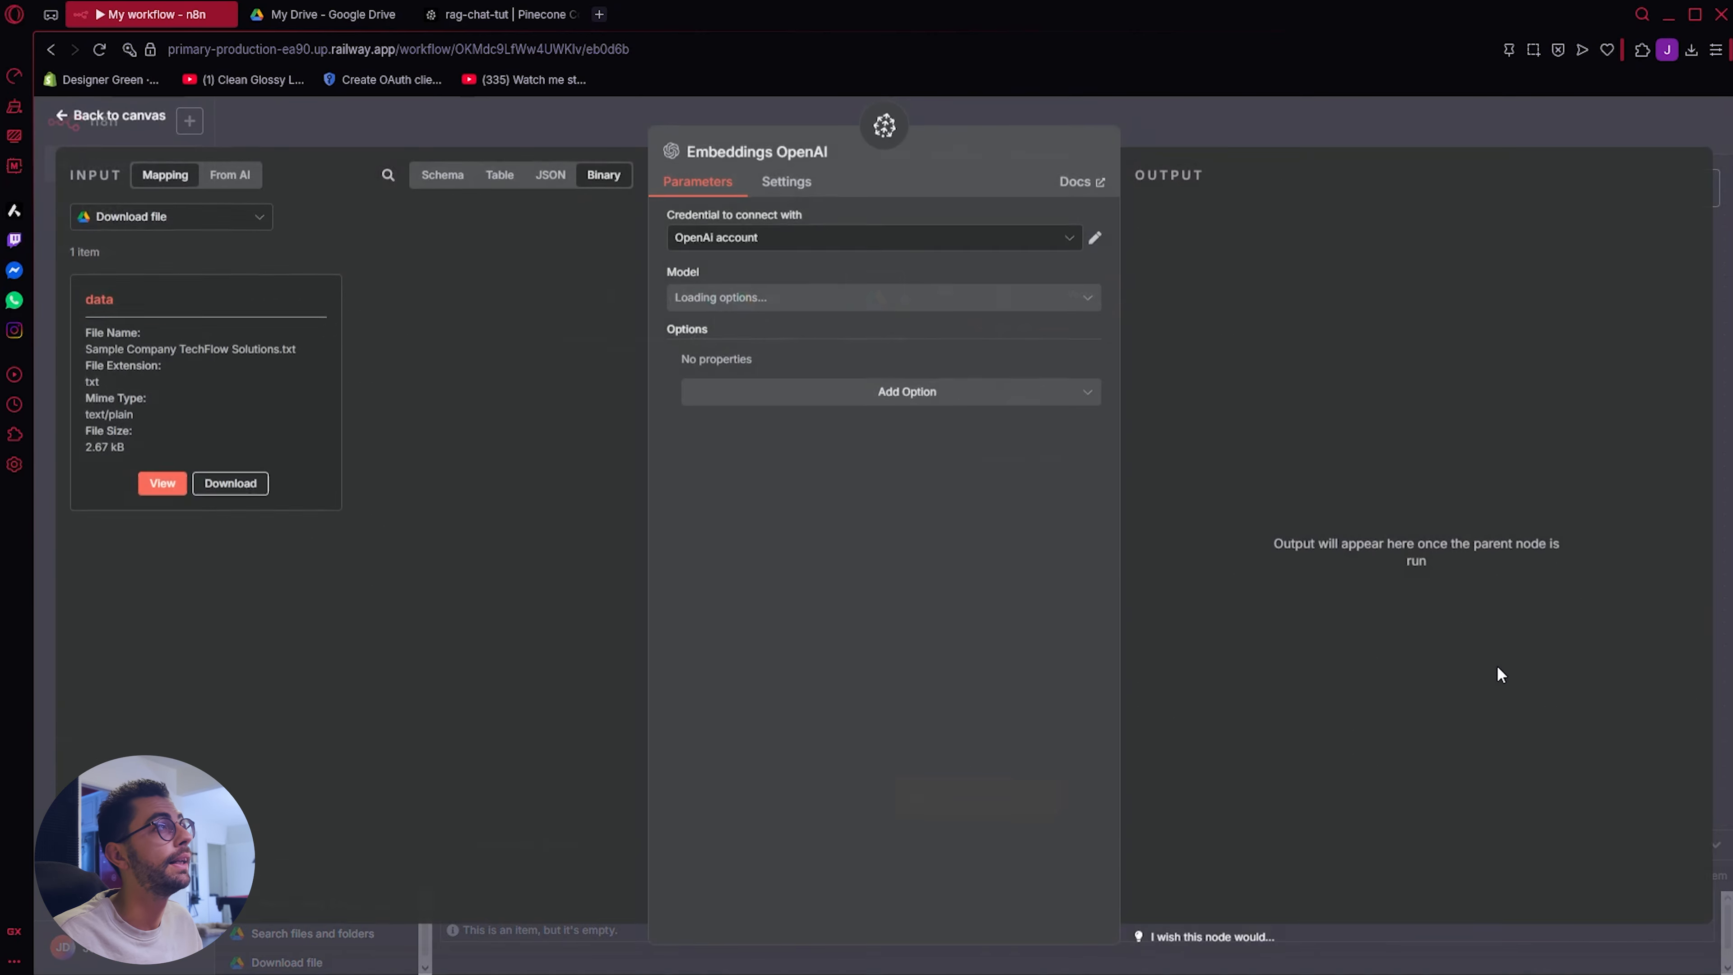
left_click(113, 125)
left_click_drag(1017, 443, 794, 464)
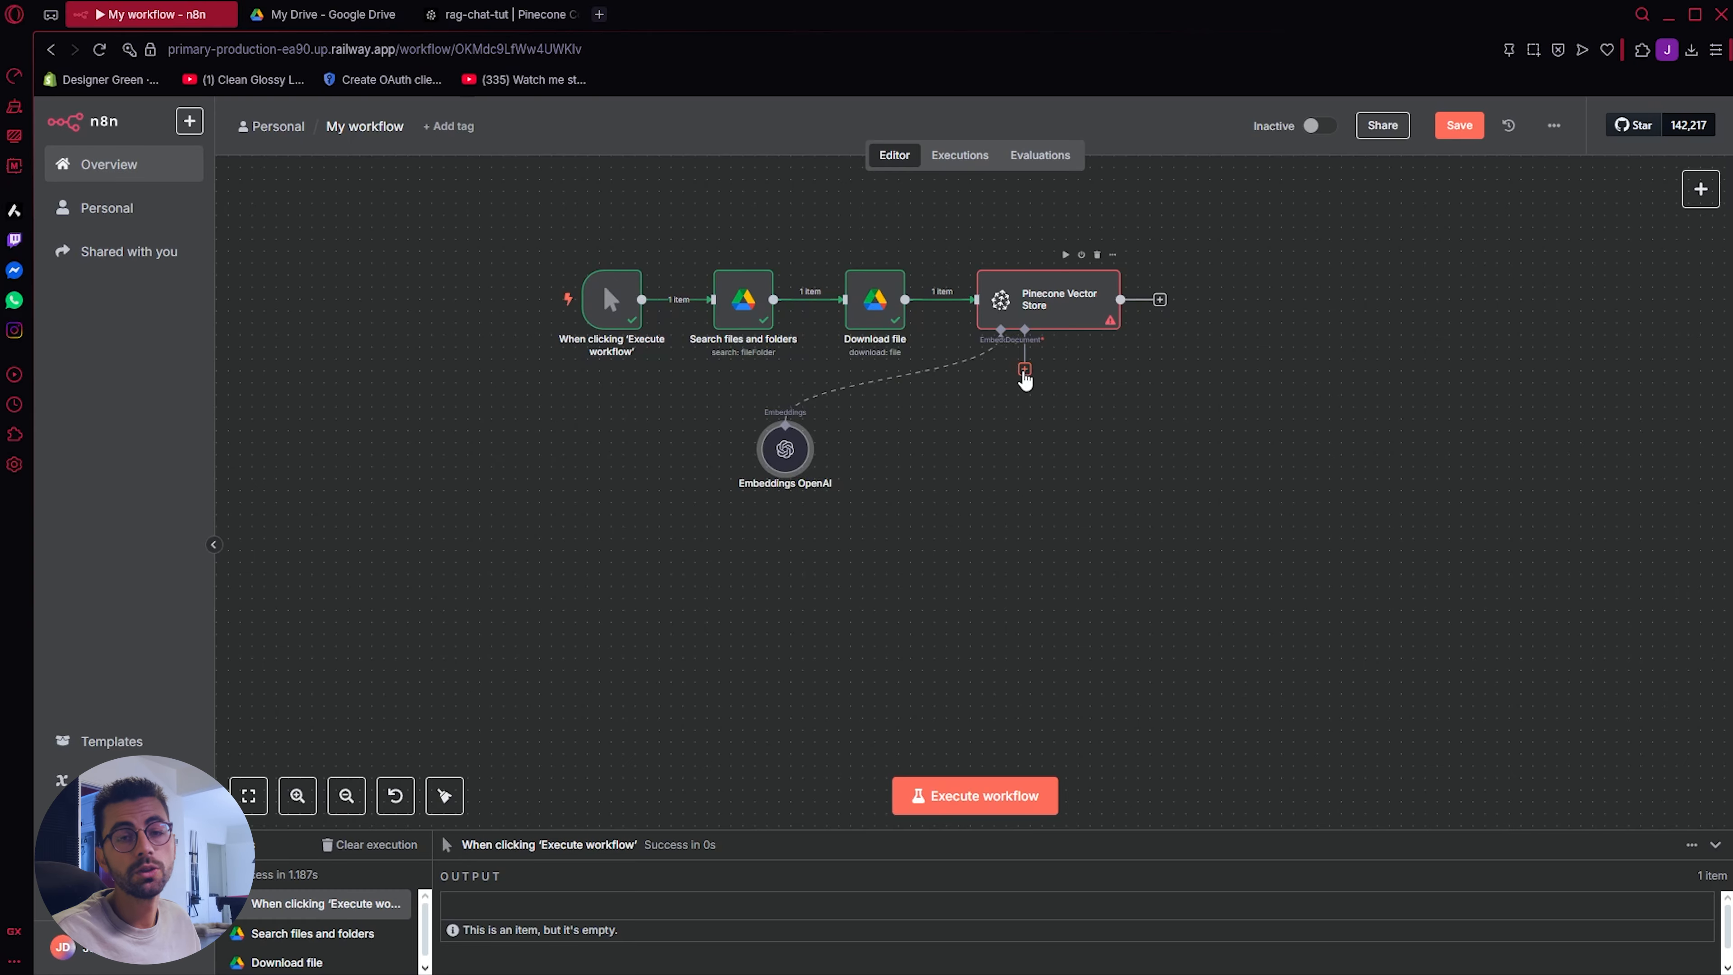
Step: Attach a Default Data Loader to the Pinecone Vector Store with Type of Data Binary and Text Splitting Custom
left_click(1024, 372)
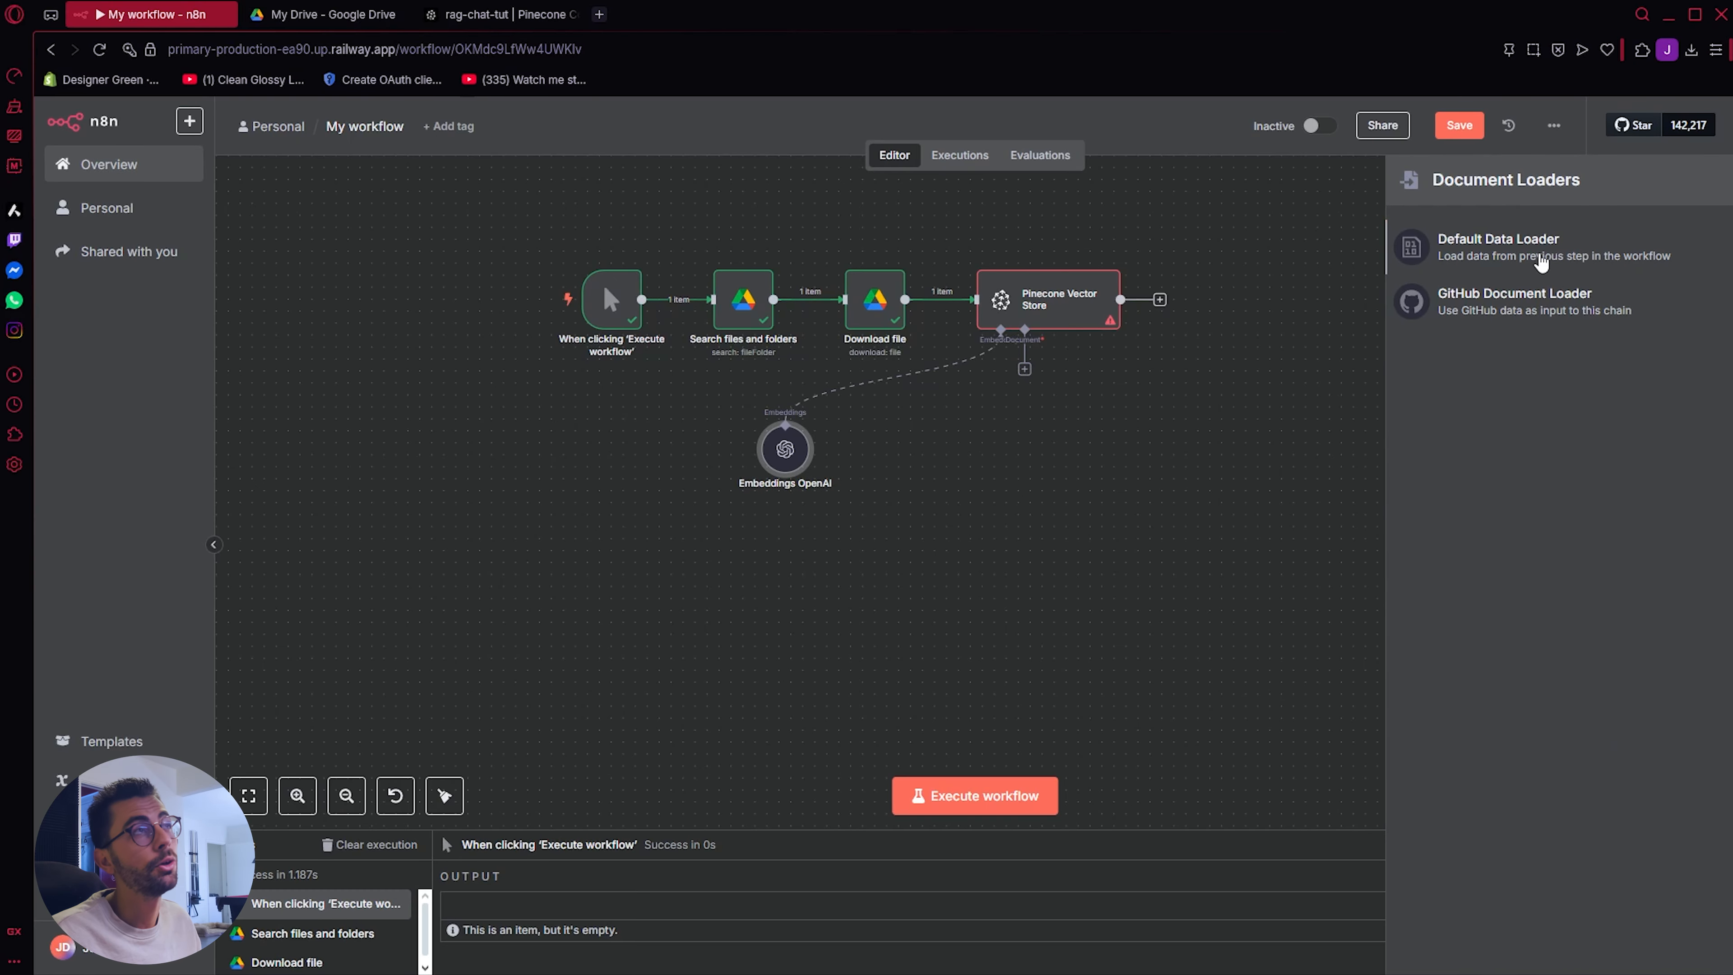
left_click(1540, 261)
left_click(808, 292)
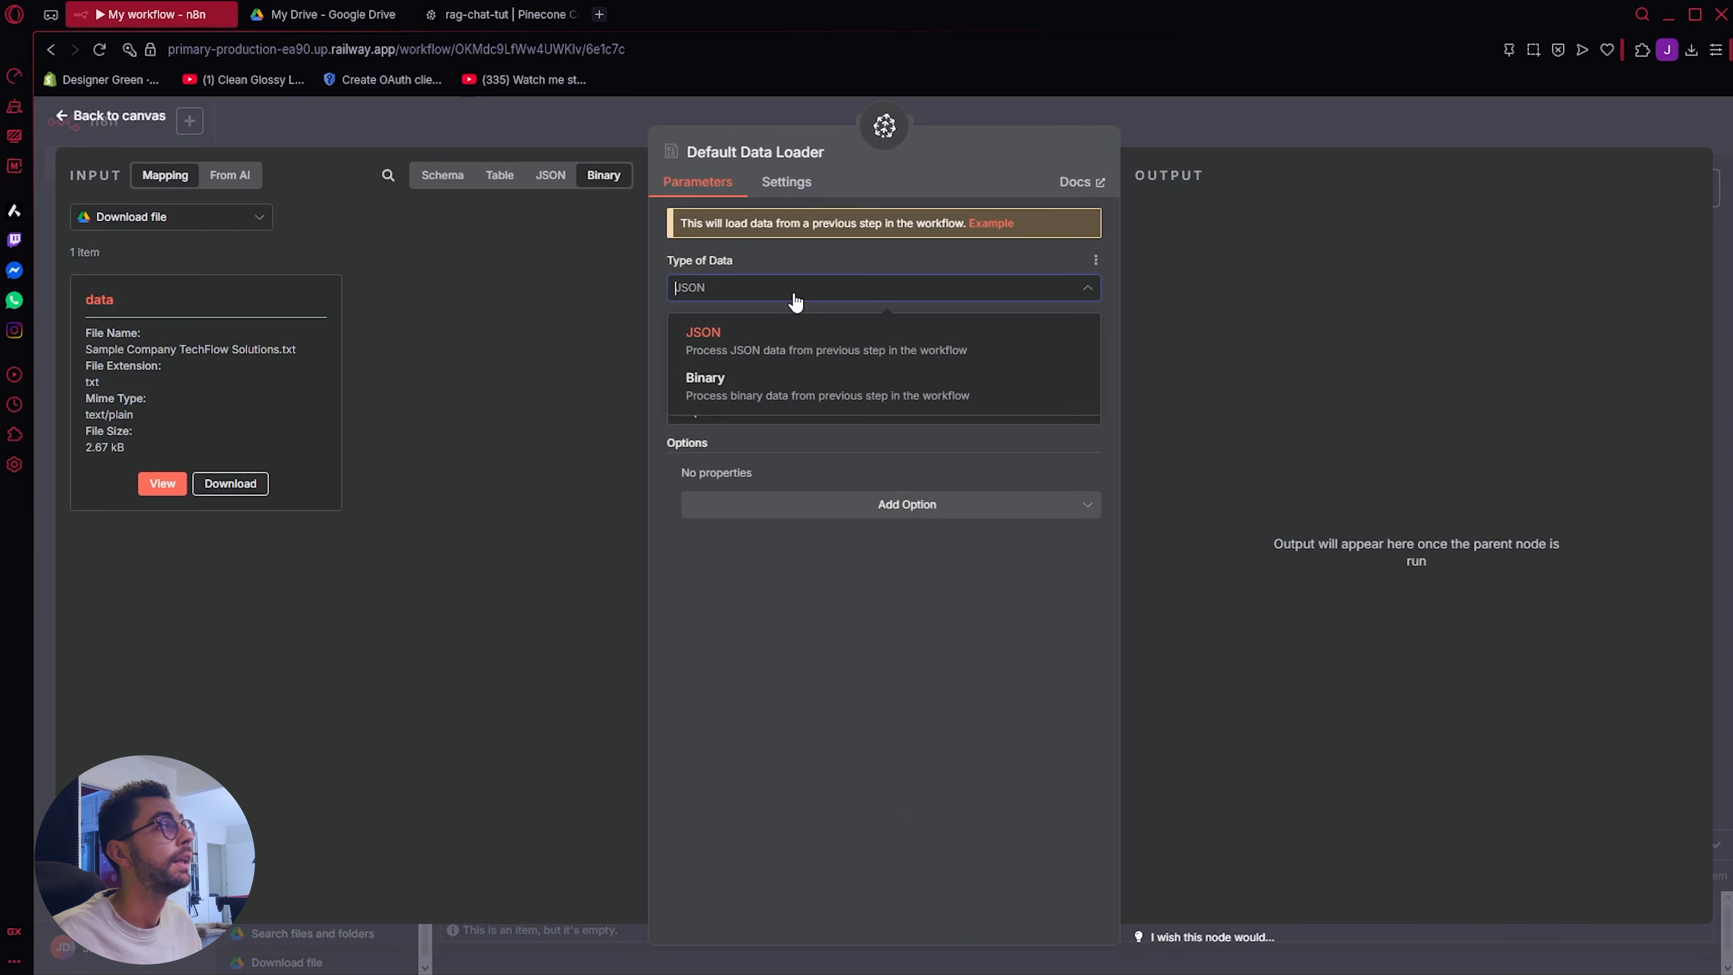
left_click(839, 392)
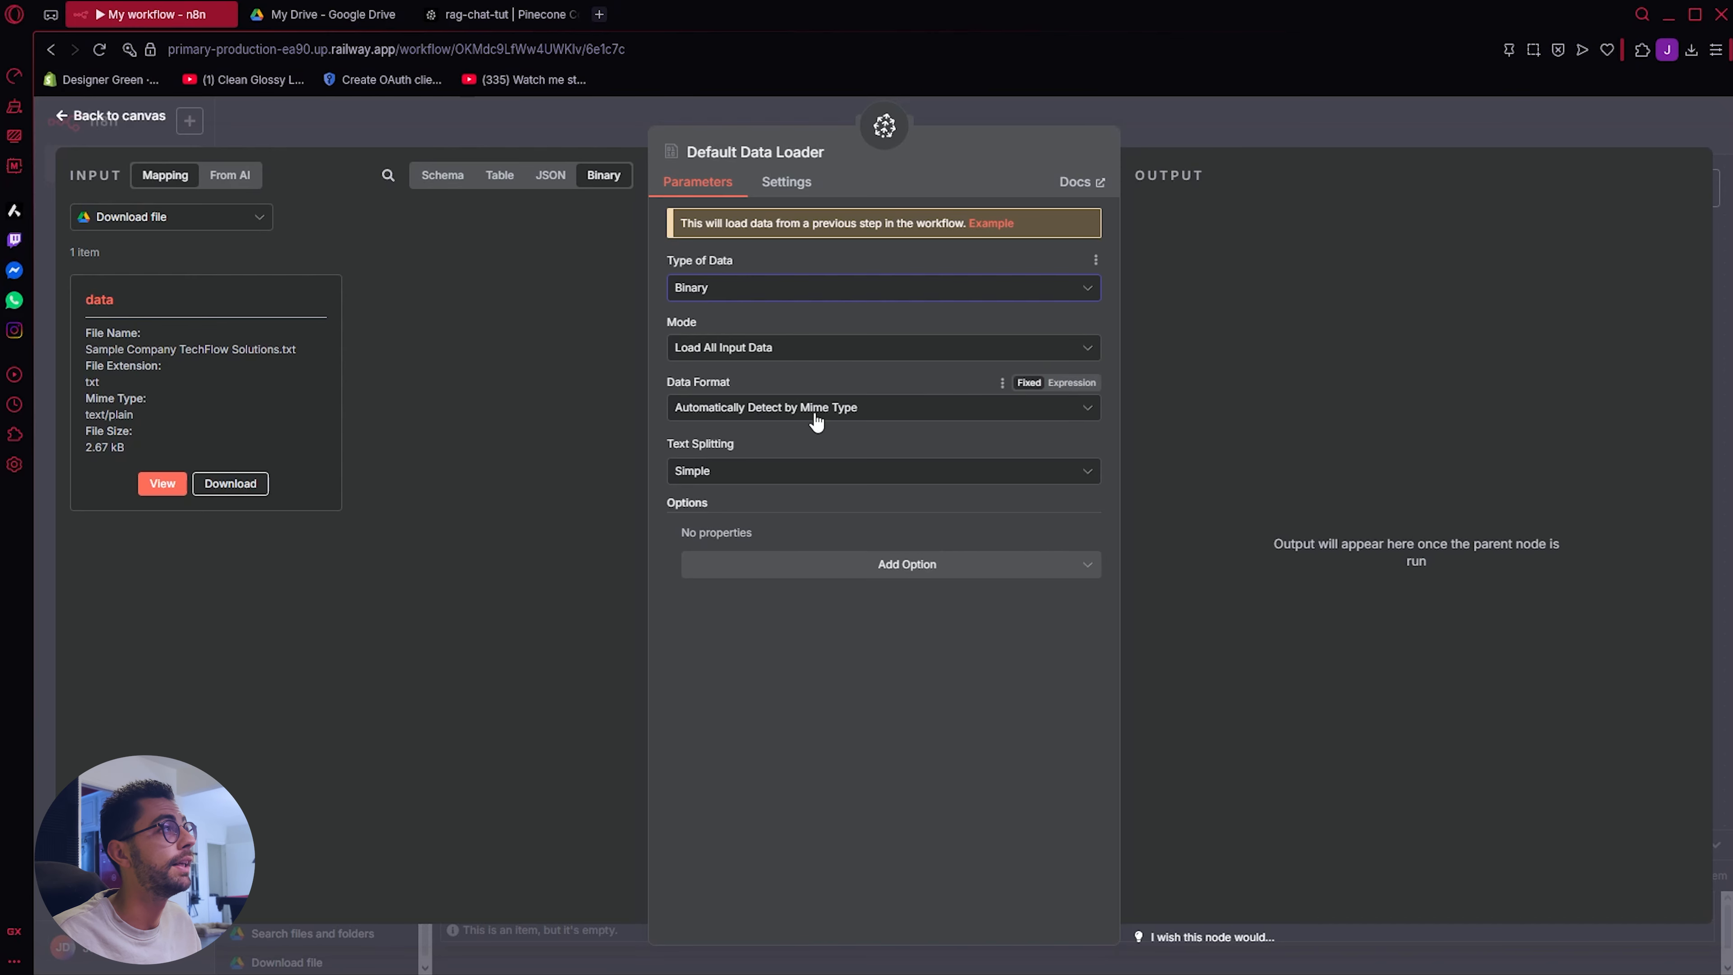
left_click(793, 476)
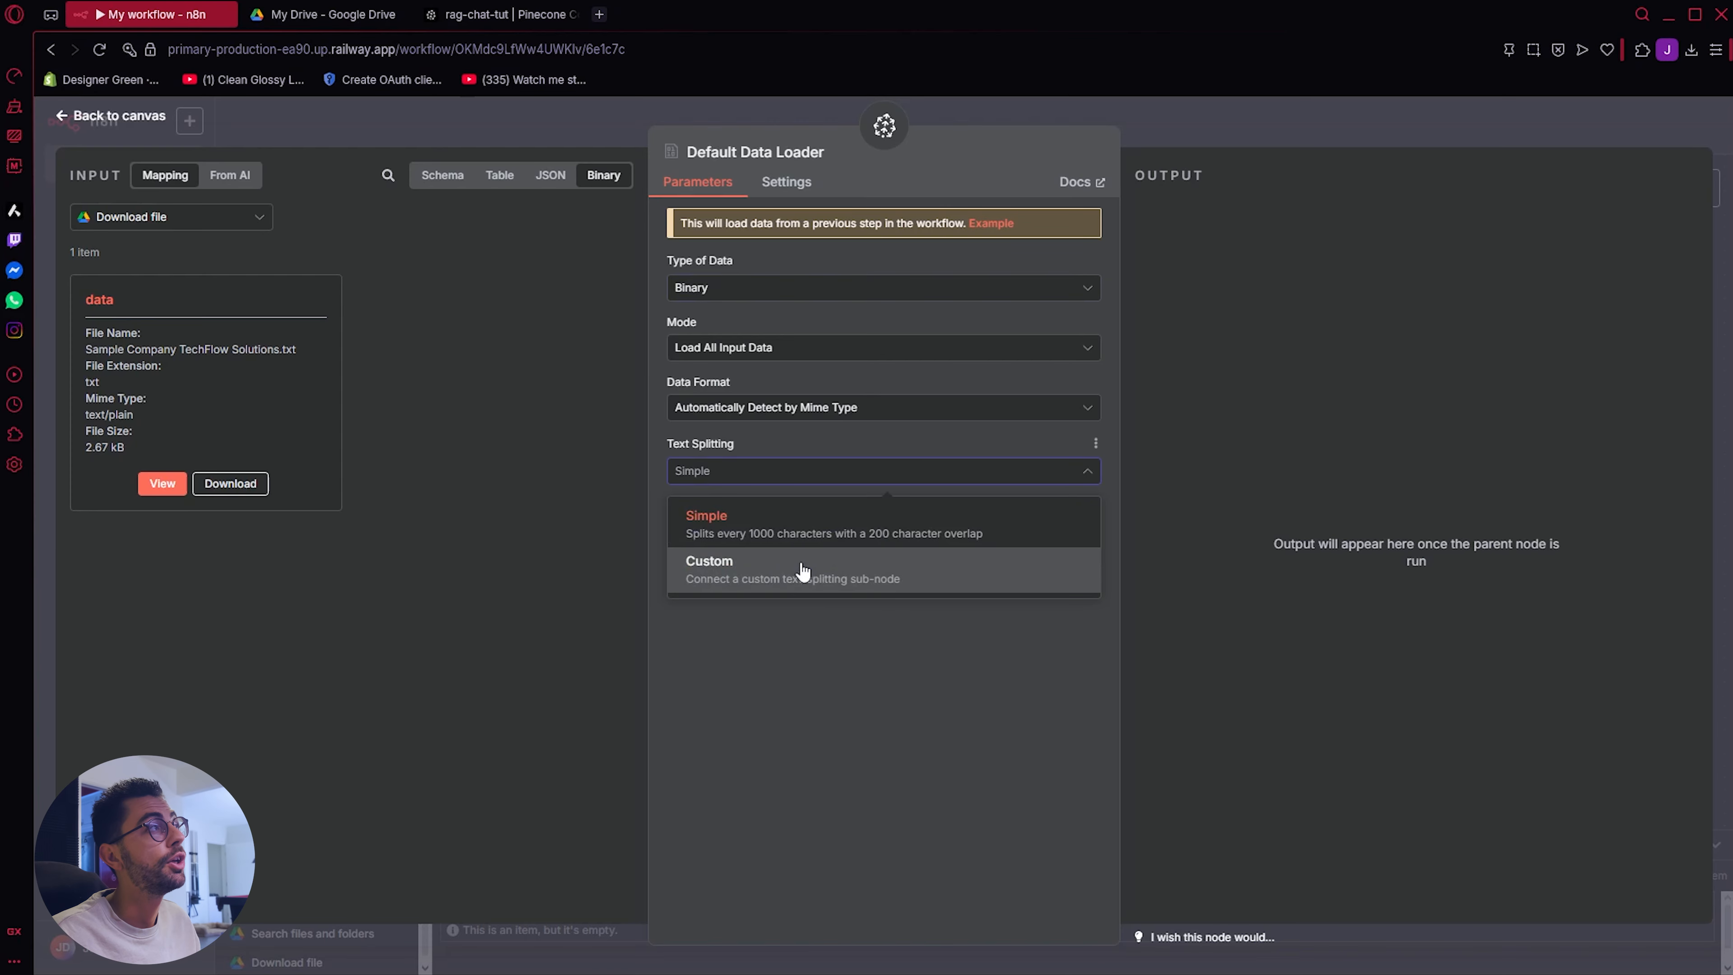
left_click(802, 584)
left_click(76, 117)
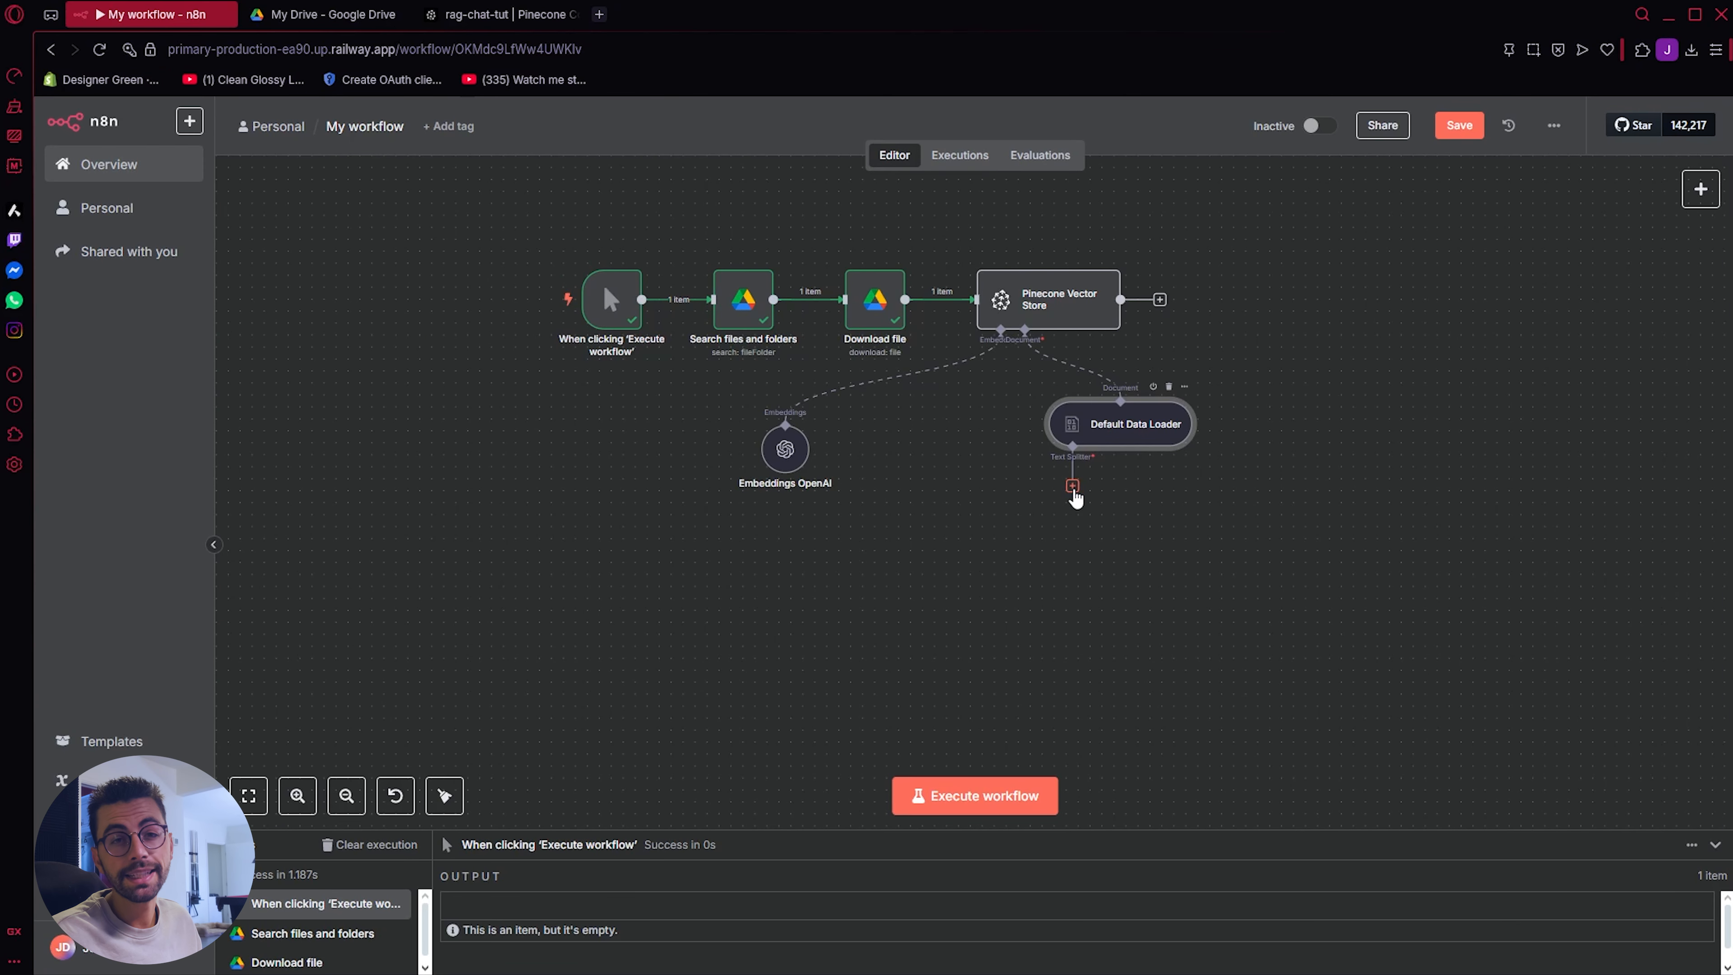
Step: Attach a Recursive Character Text Splitter to the Default Data Loader and set its Chunk Overlap to 20
left_click(1073, 486)
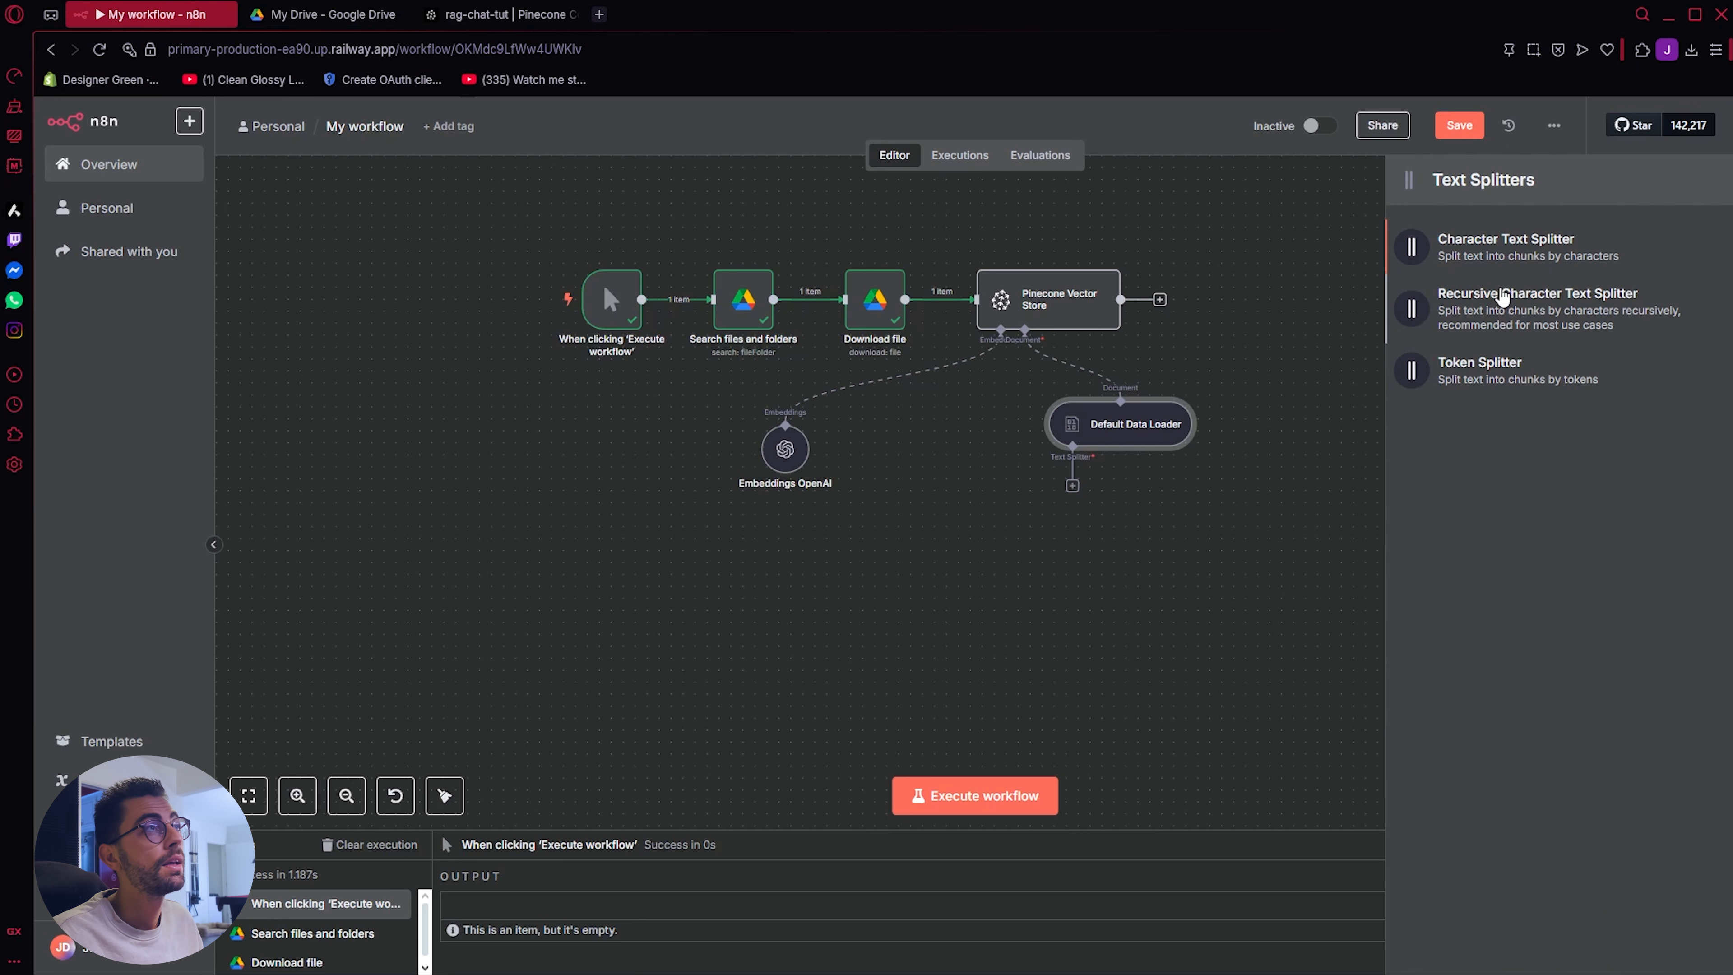
left_click(1501, 299)
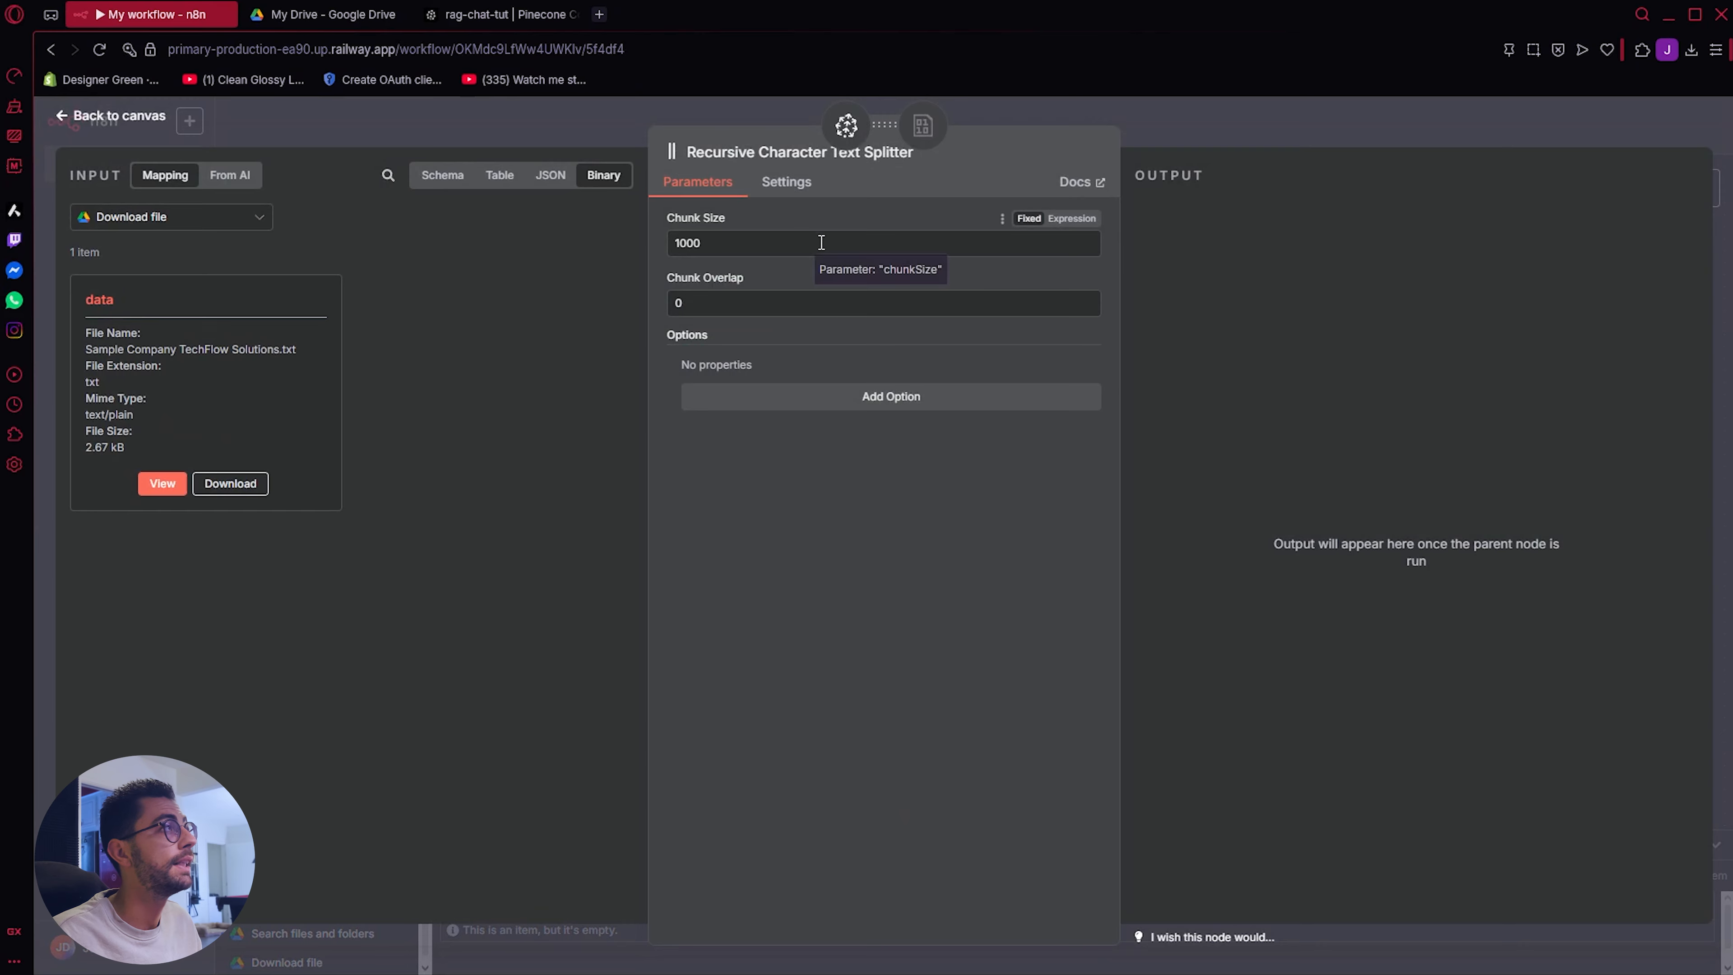
left_click_drag(762, 299, 451, 310)
key("BackSpace")
key("super+shift+s")
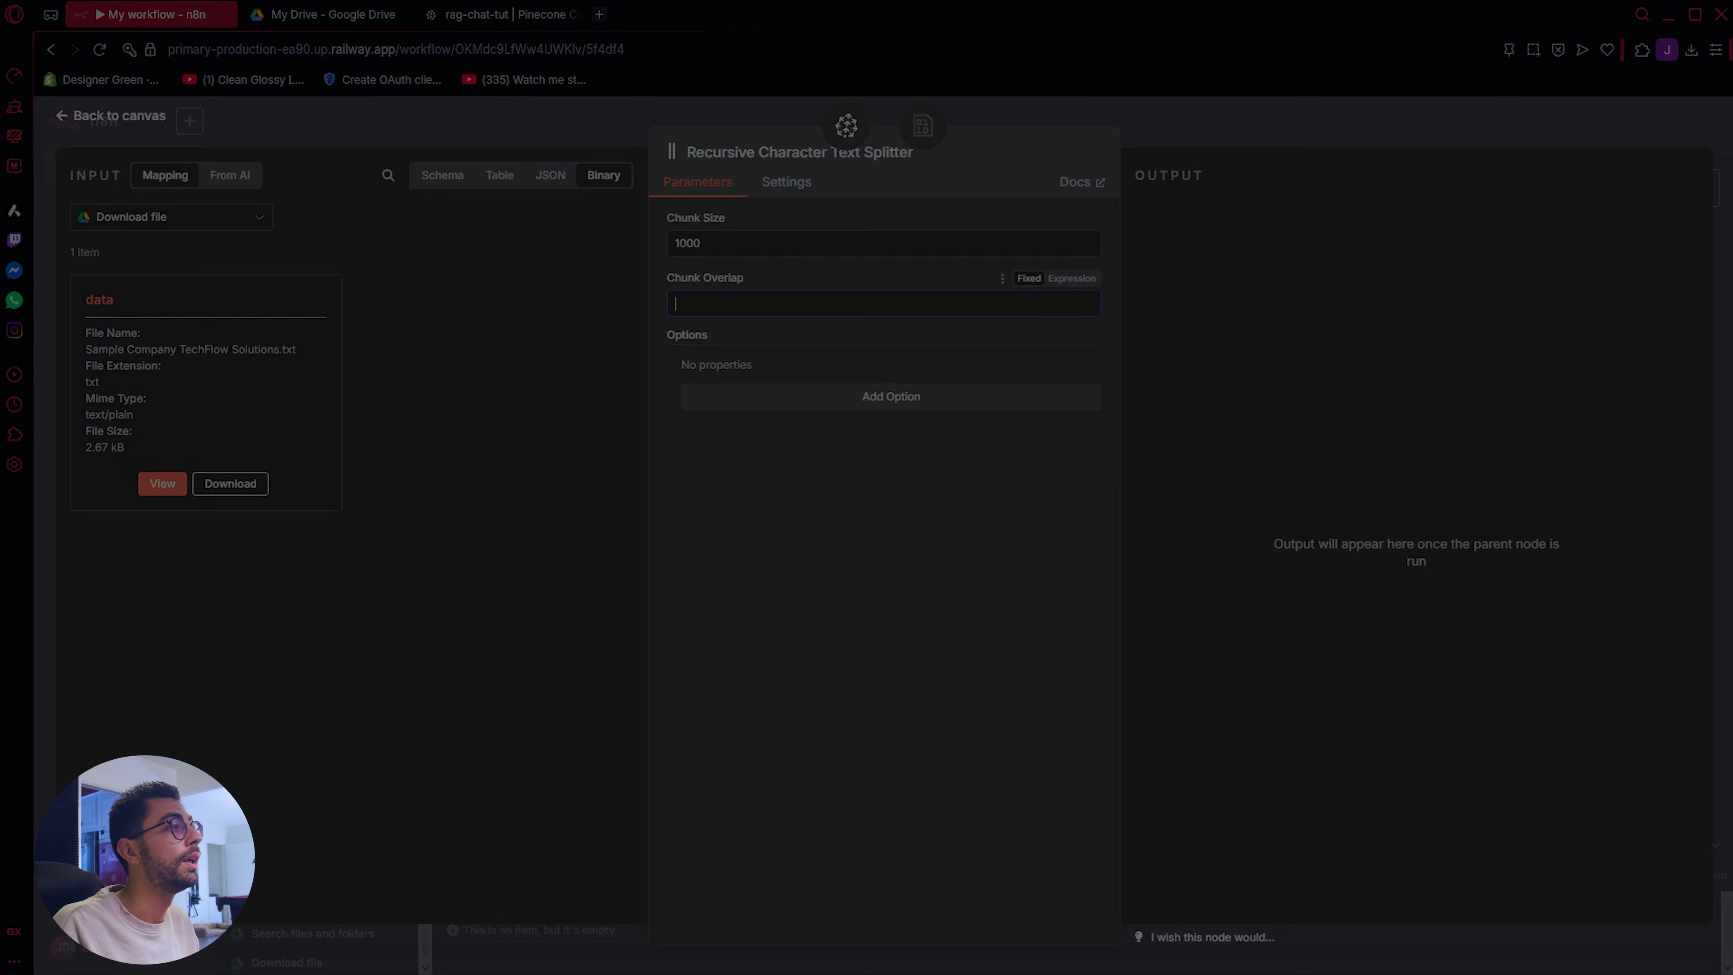
key("Escape")
type("200")
key("Escape")
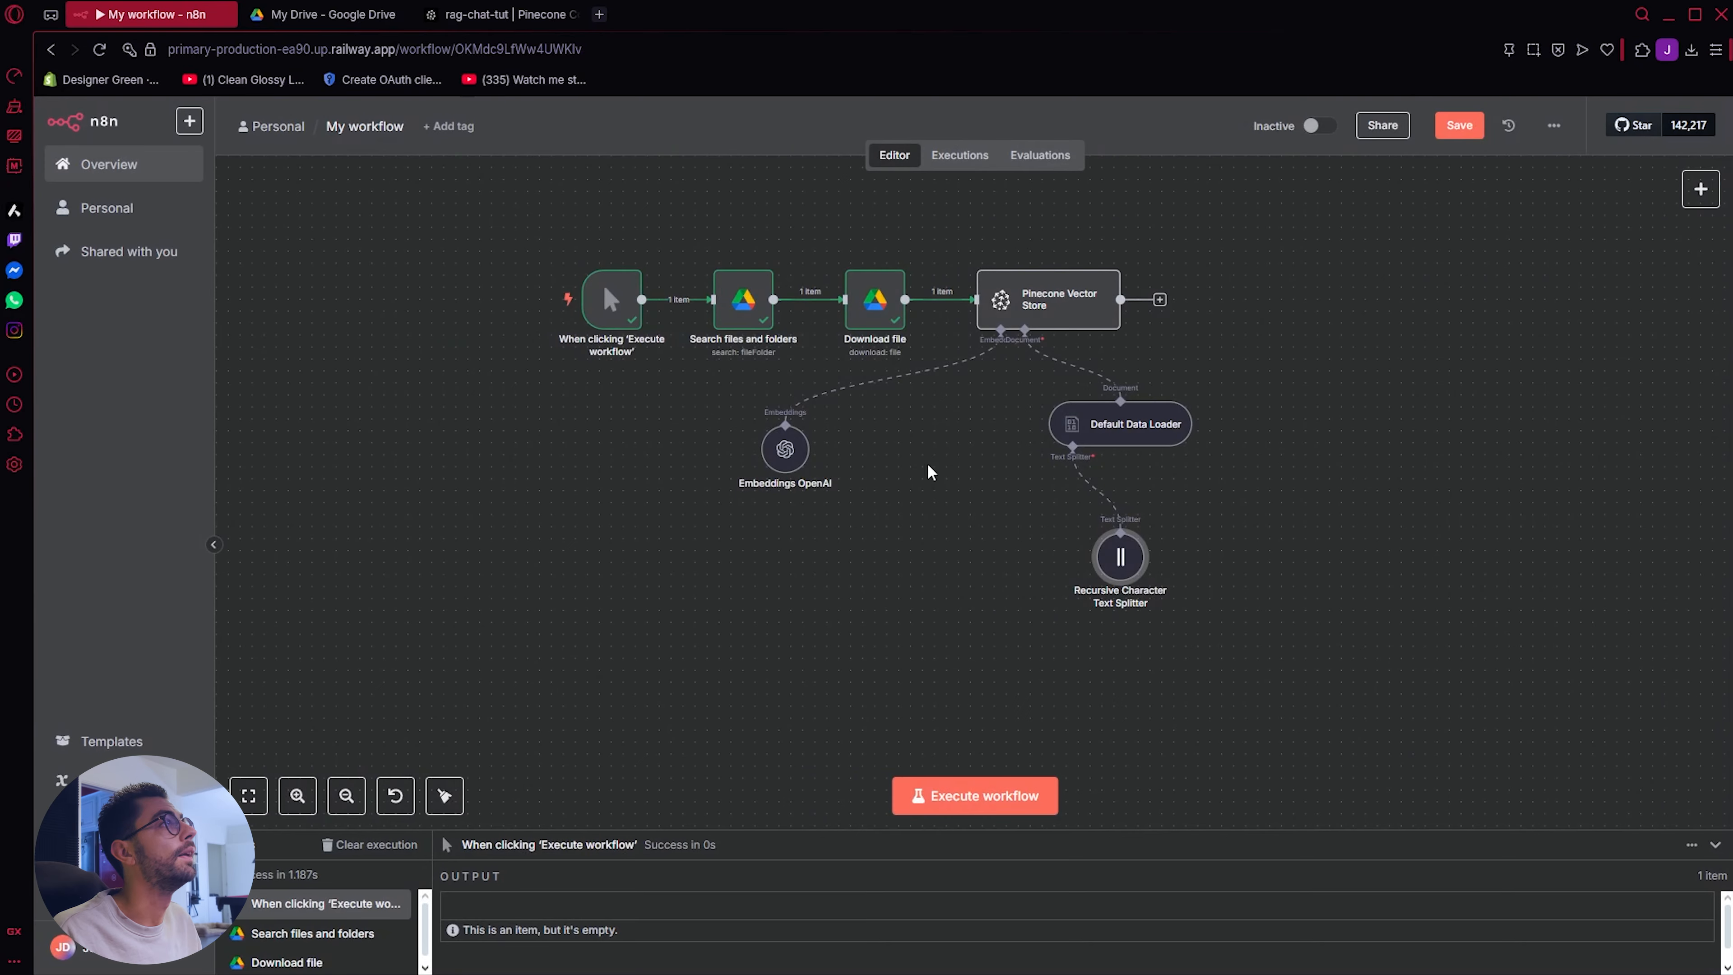
Step: Move all the workflow nodes together toward the canvas's upper-left corner to free space beside them
left_click_drag(1400, 263, 891, 348)
left_click_drag(1379, 245, 318, 669)
left_click_drag(1029, 316, 742, 256)
left_click(1150, 408)
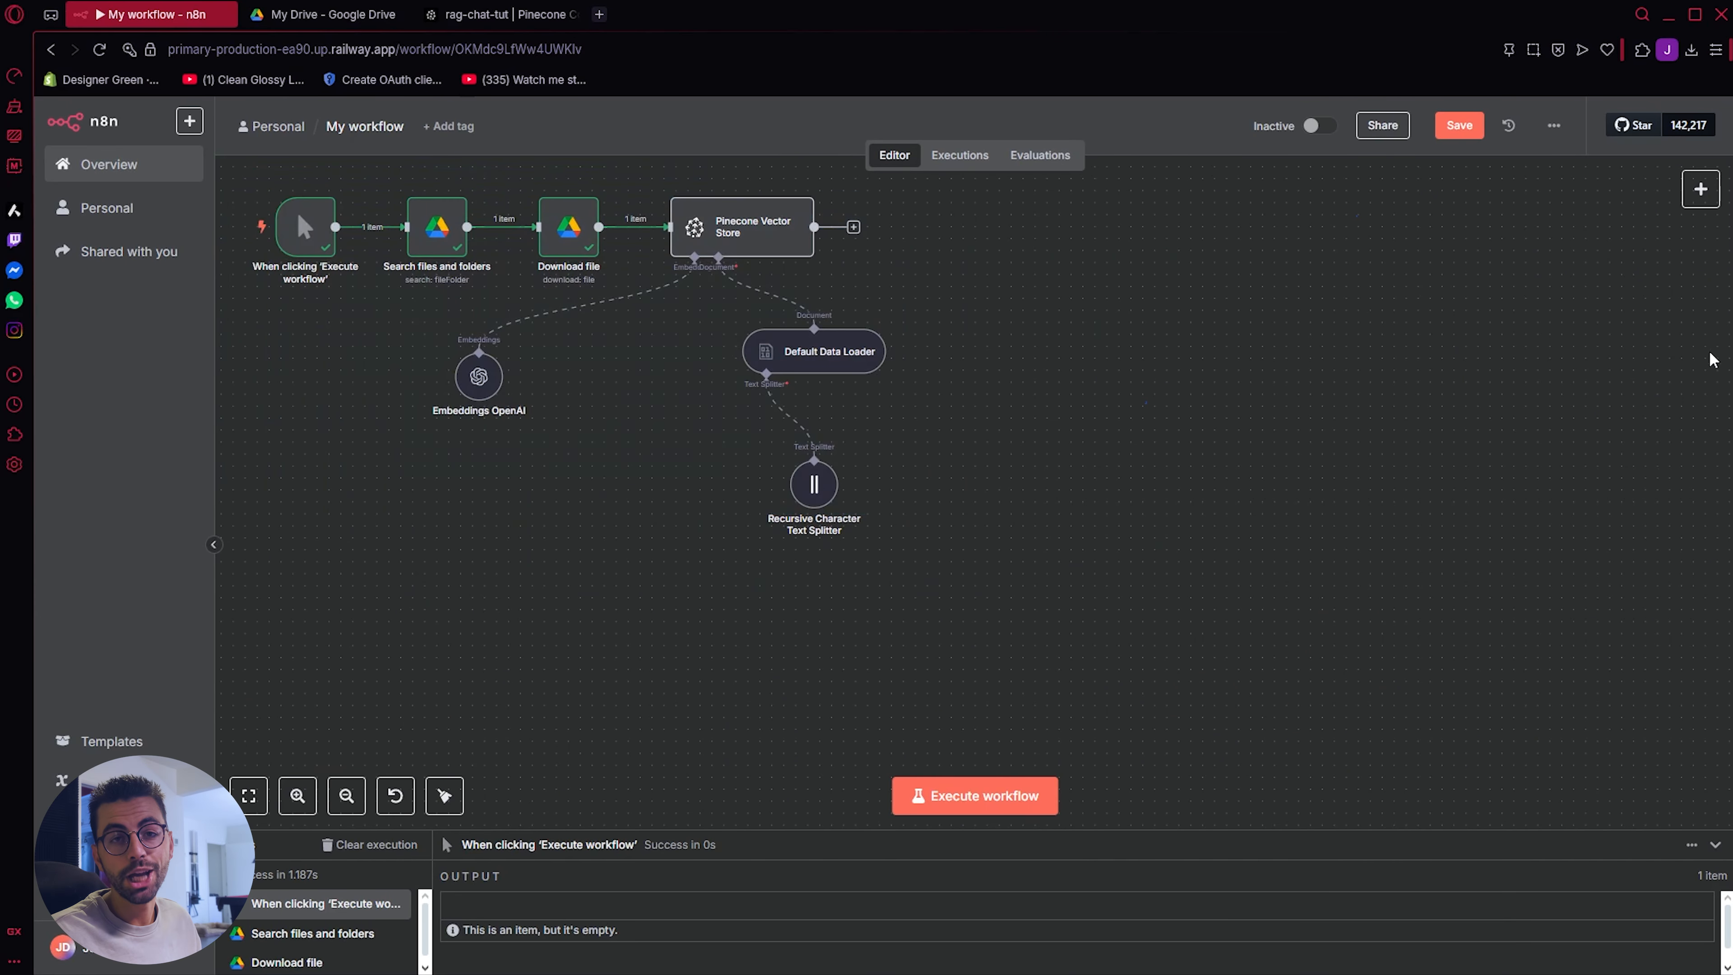
Step: Add a second trigger of type "On chat message" to the workflow
left_click(1697, 189)
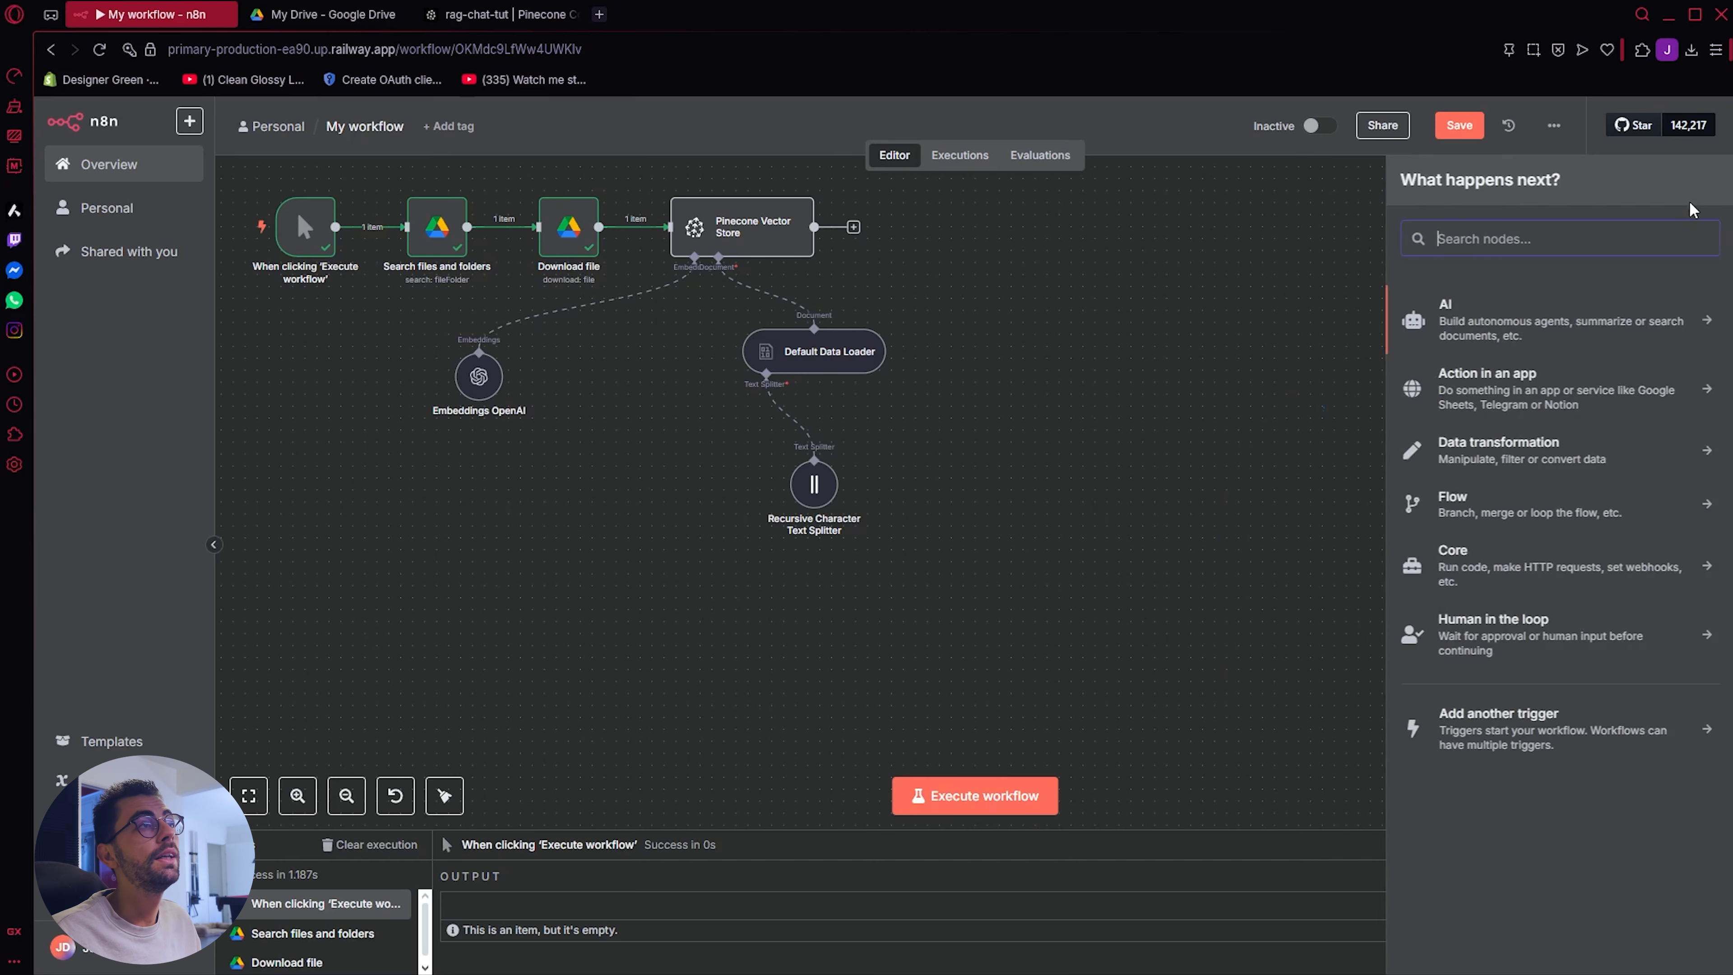
left_click(1568, 728)
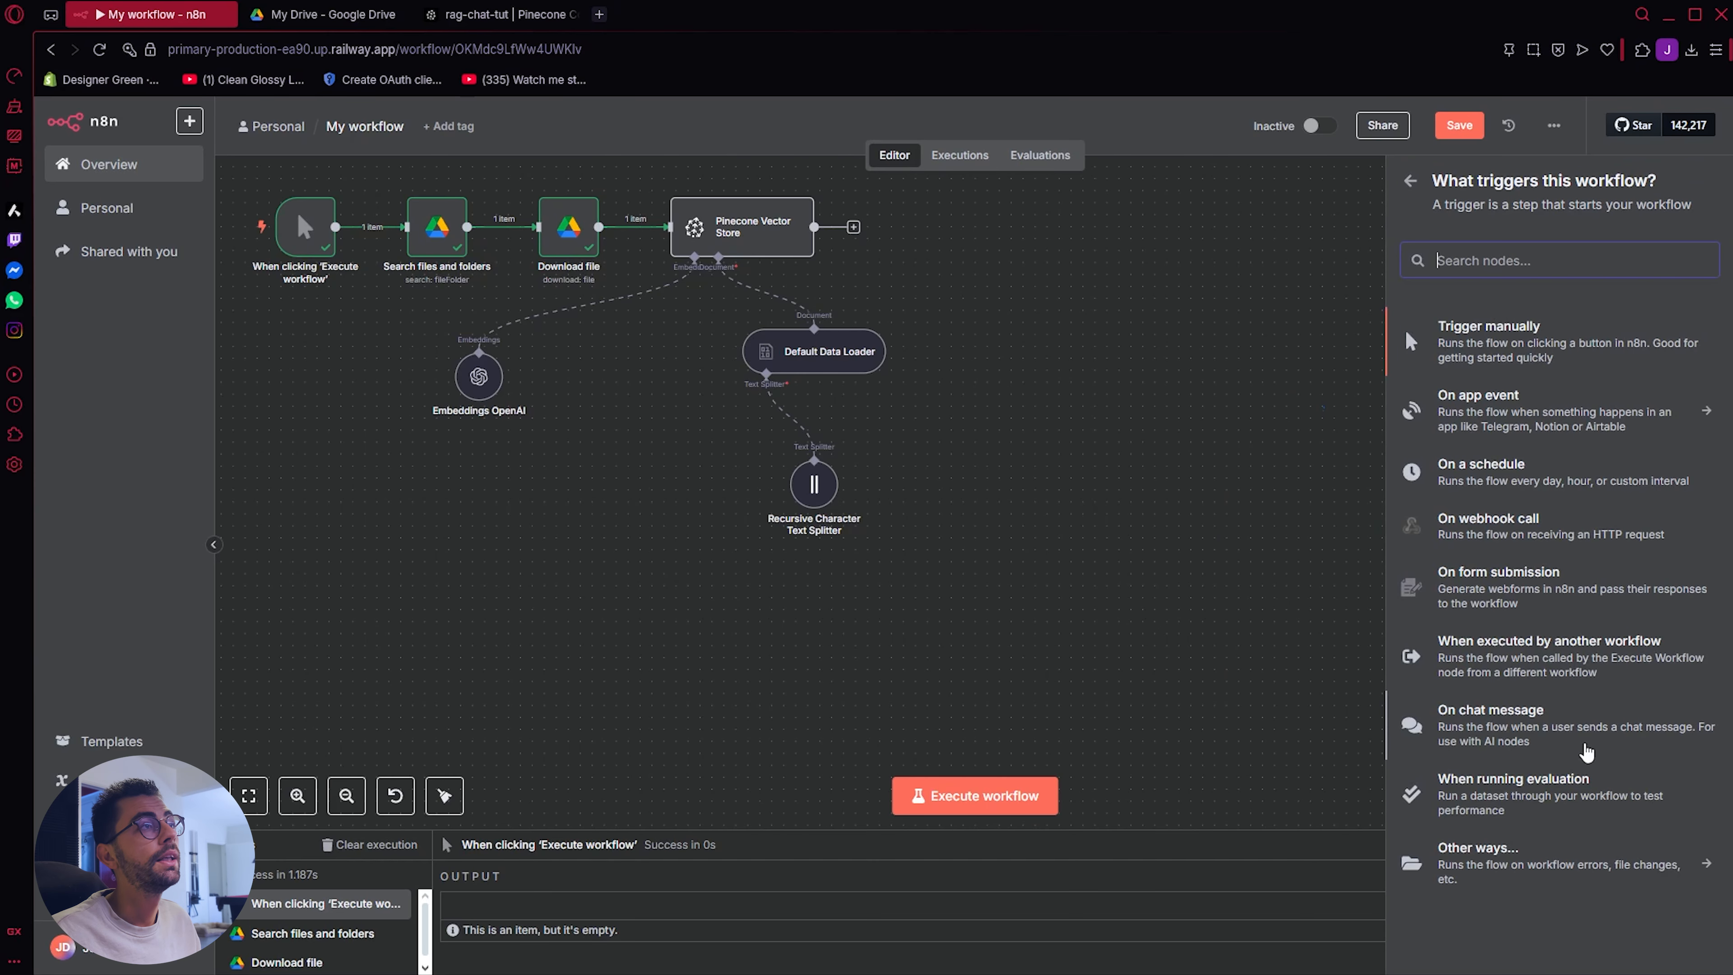
left_click(1545, 724)
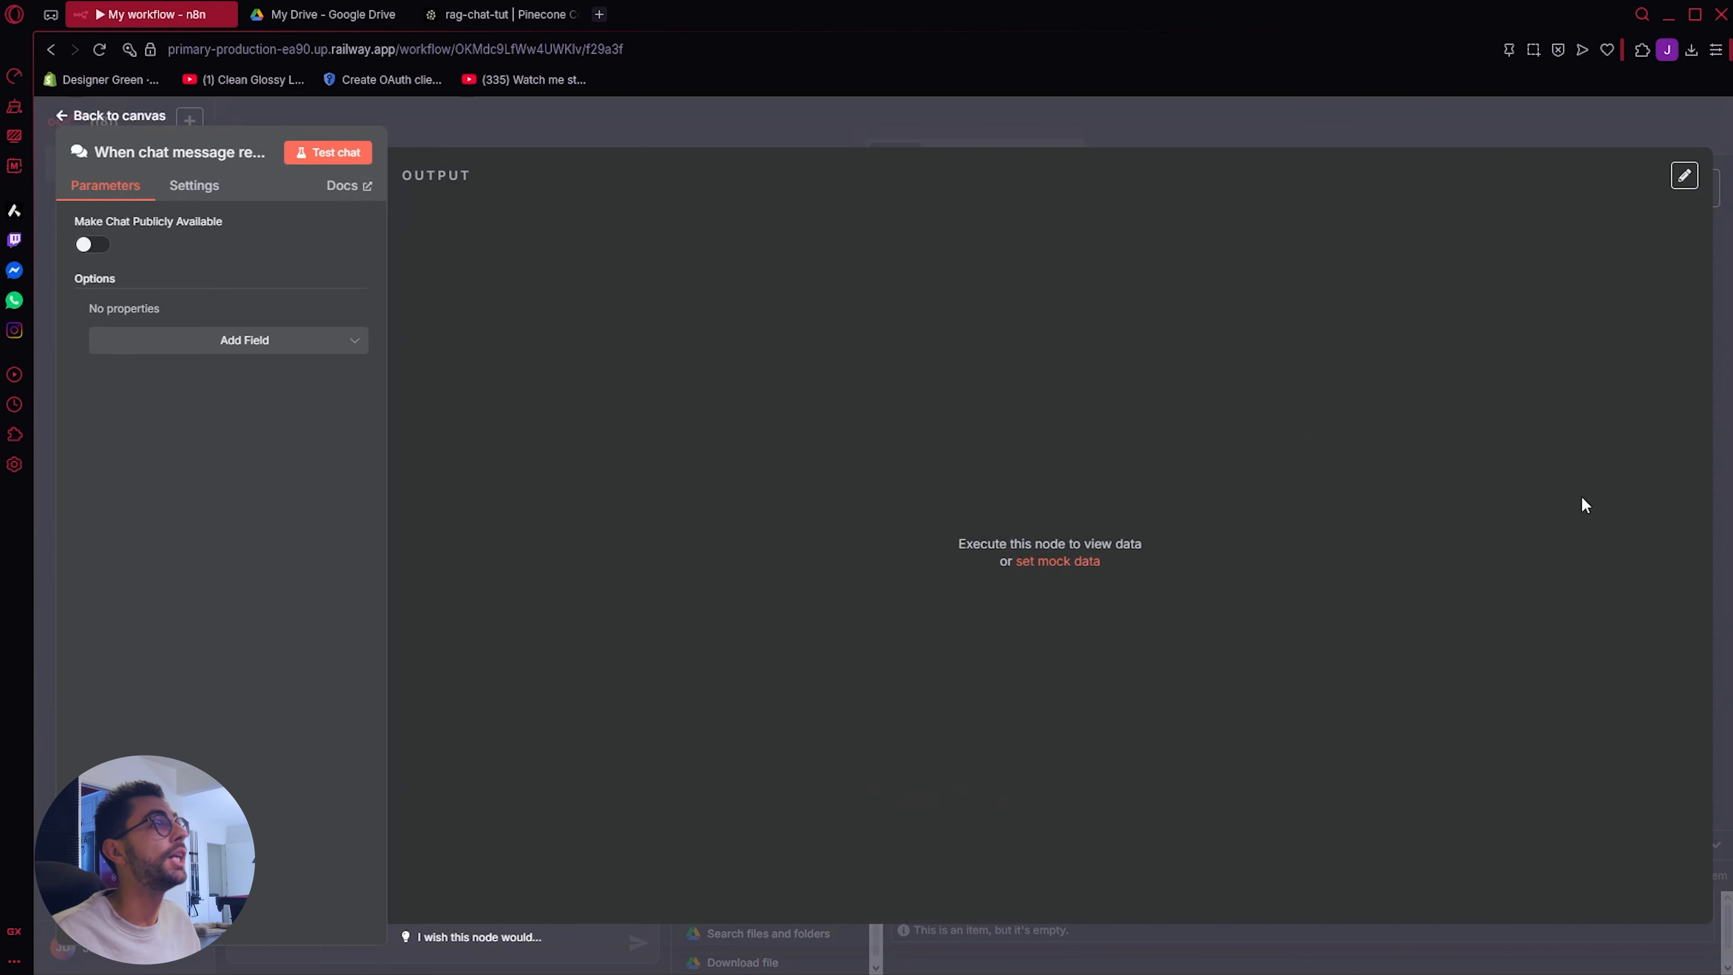
Step: Make the chat trigger publicly available in Embedded Chat mode and move its node closer to the Default Data Loader
left_click(92, 246)
left_click(176, 417)
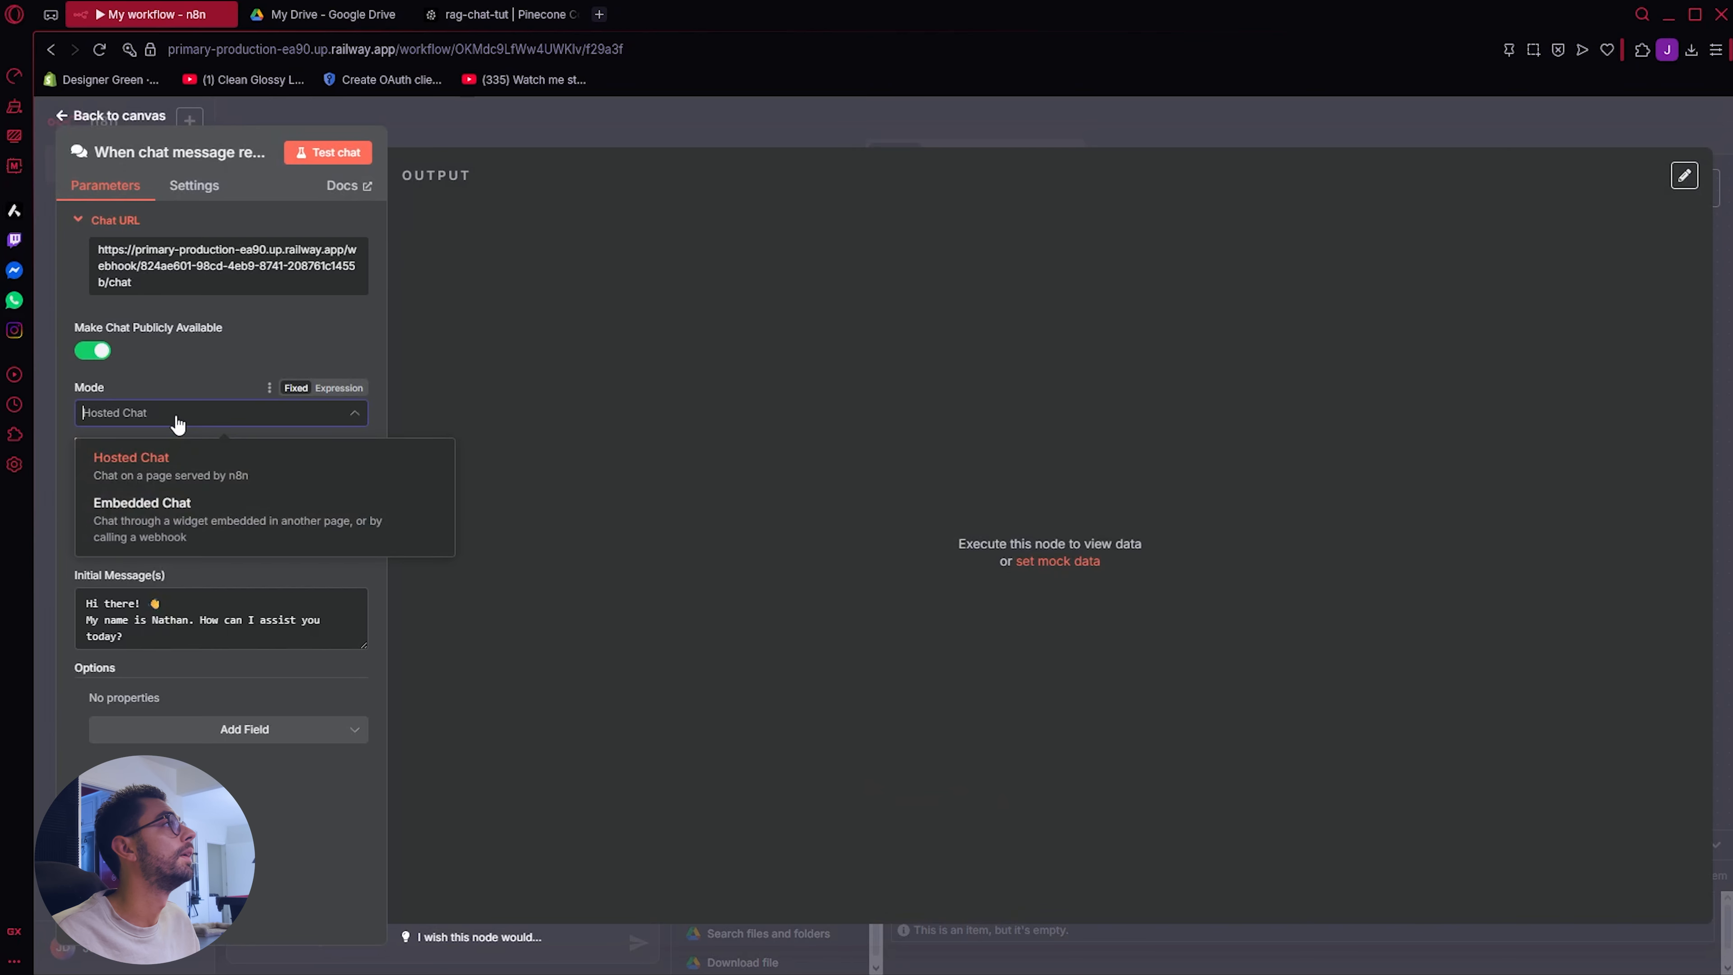
left_click(258, 516)
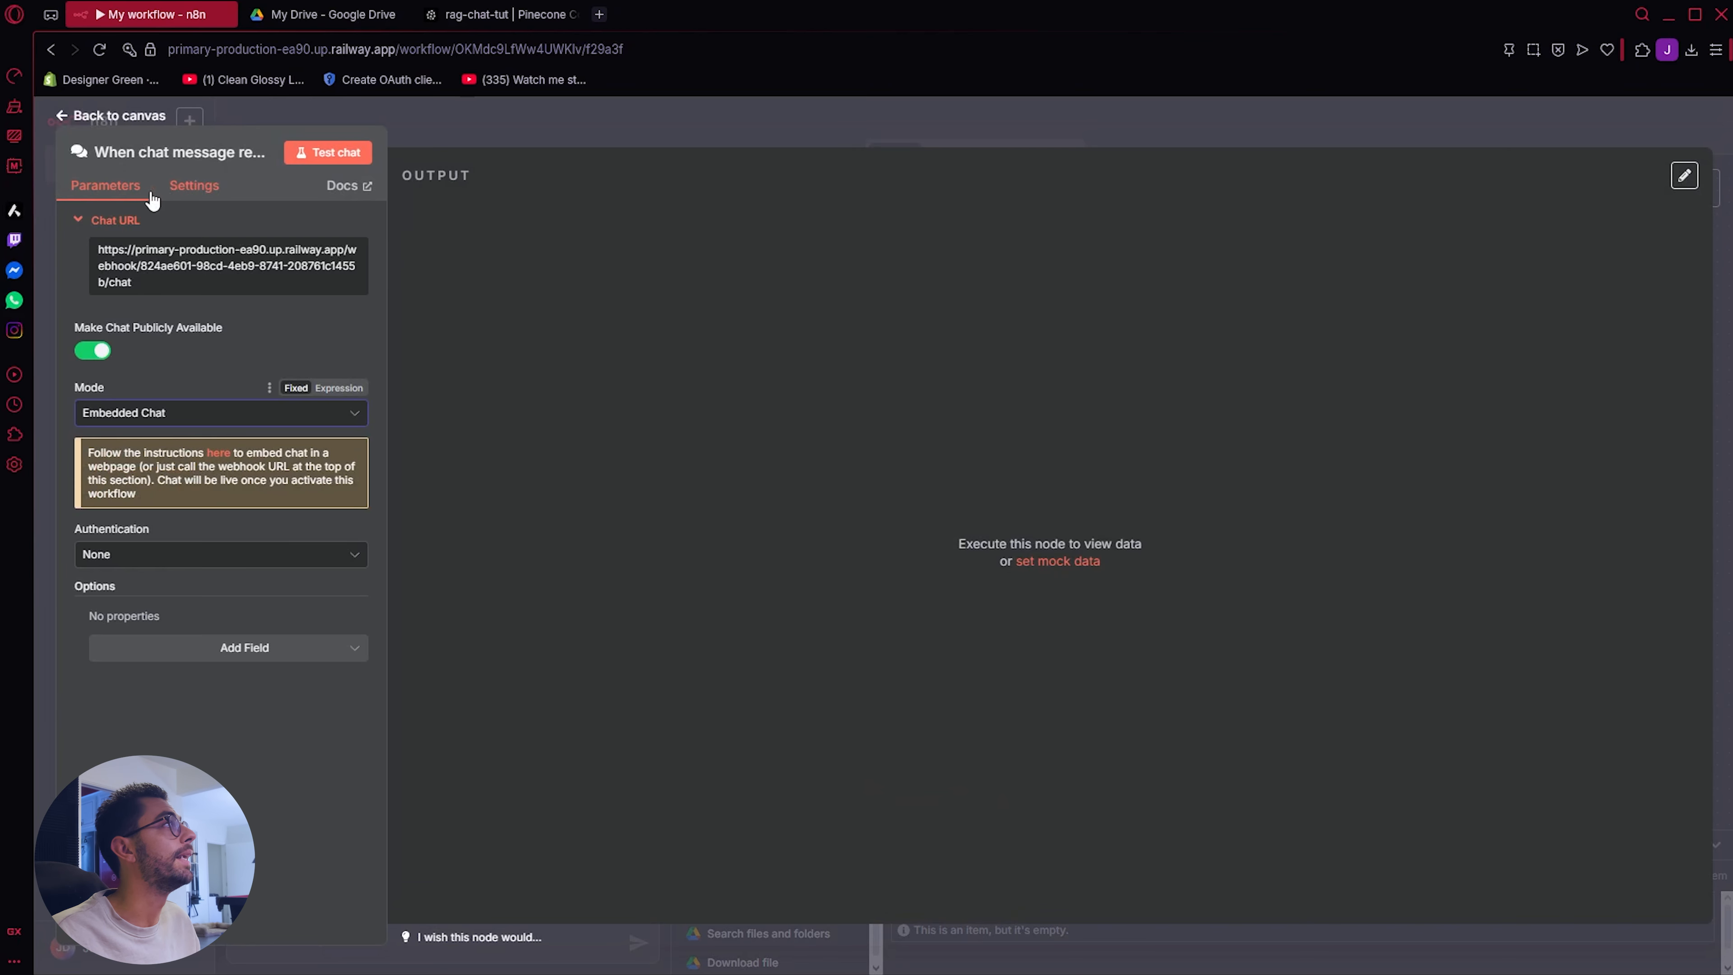
left_click(104, 118)
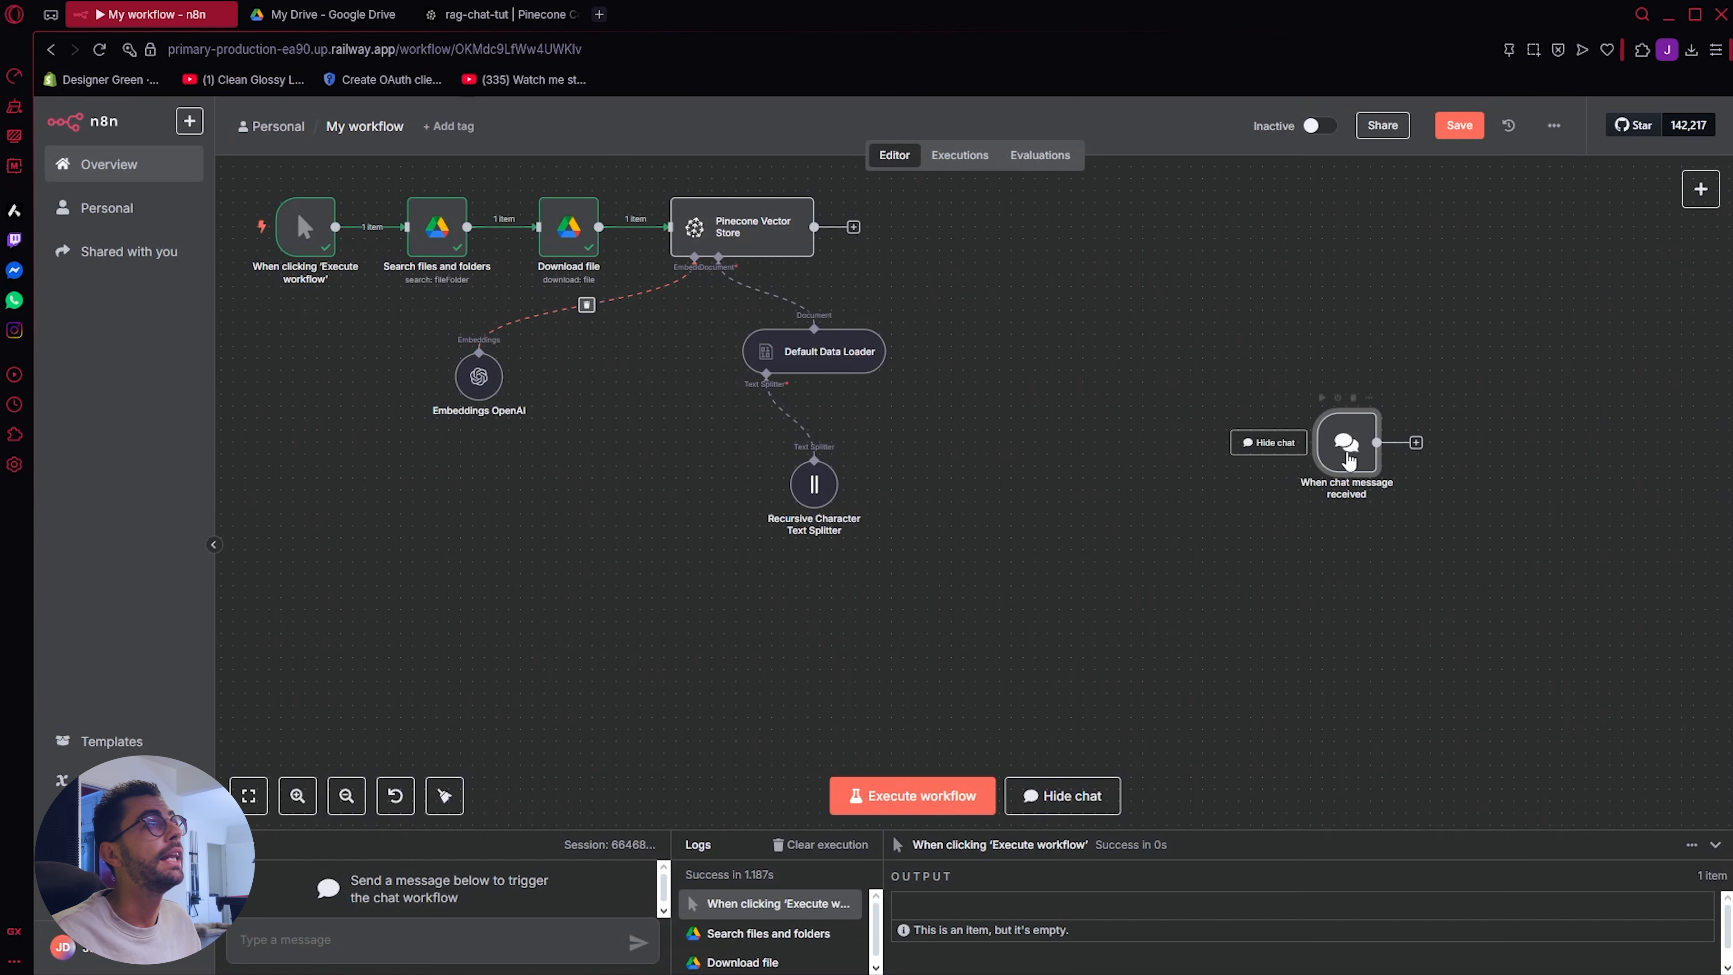
left_click_drag(1341, 465, 1099, 441)
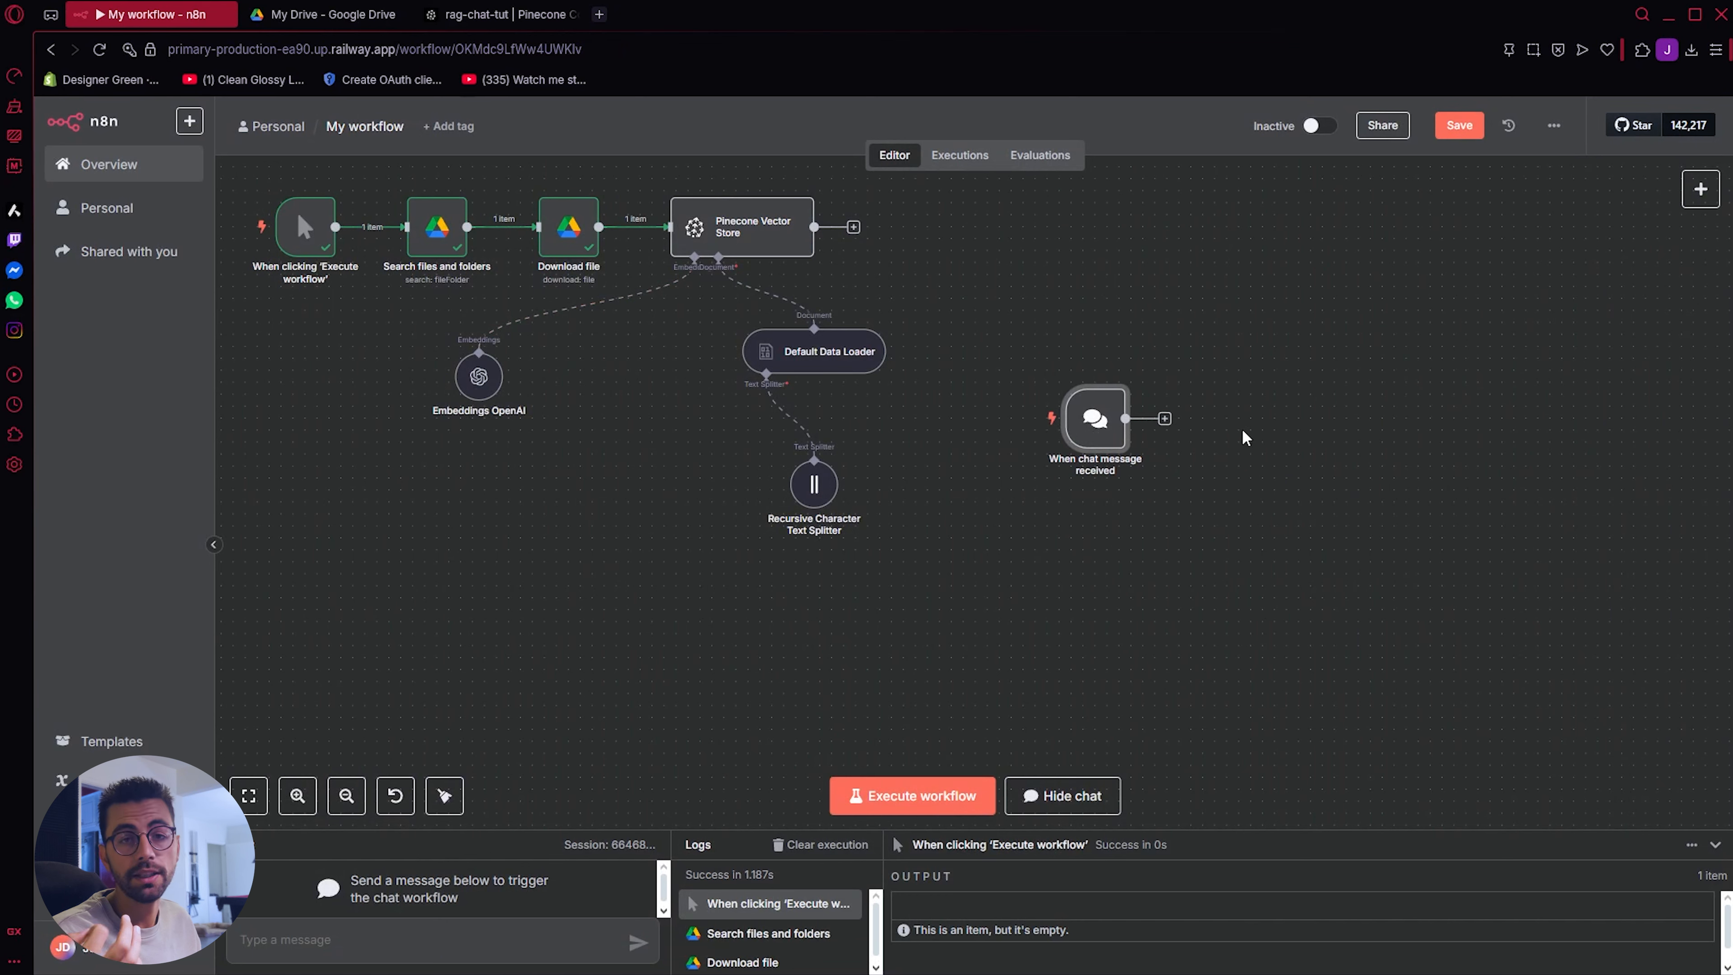
Step: Add an AI Agent node after the "When chat message received" trigger
left_click(1165, 418)
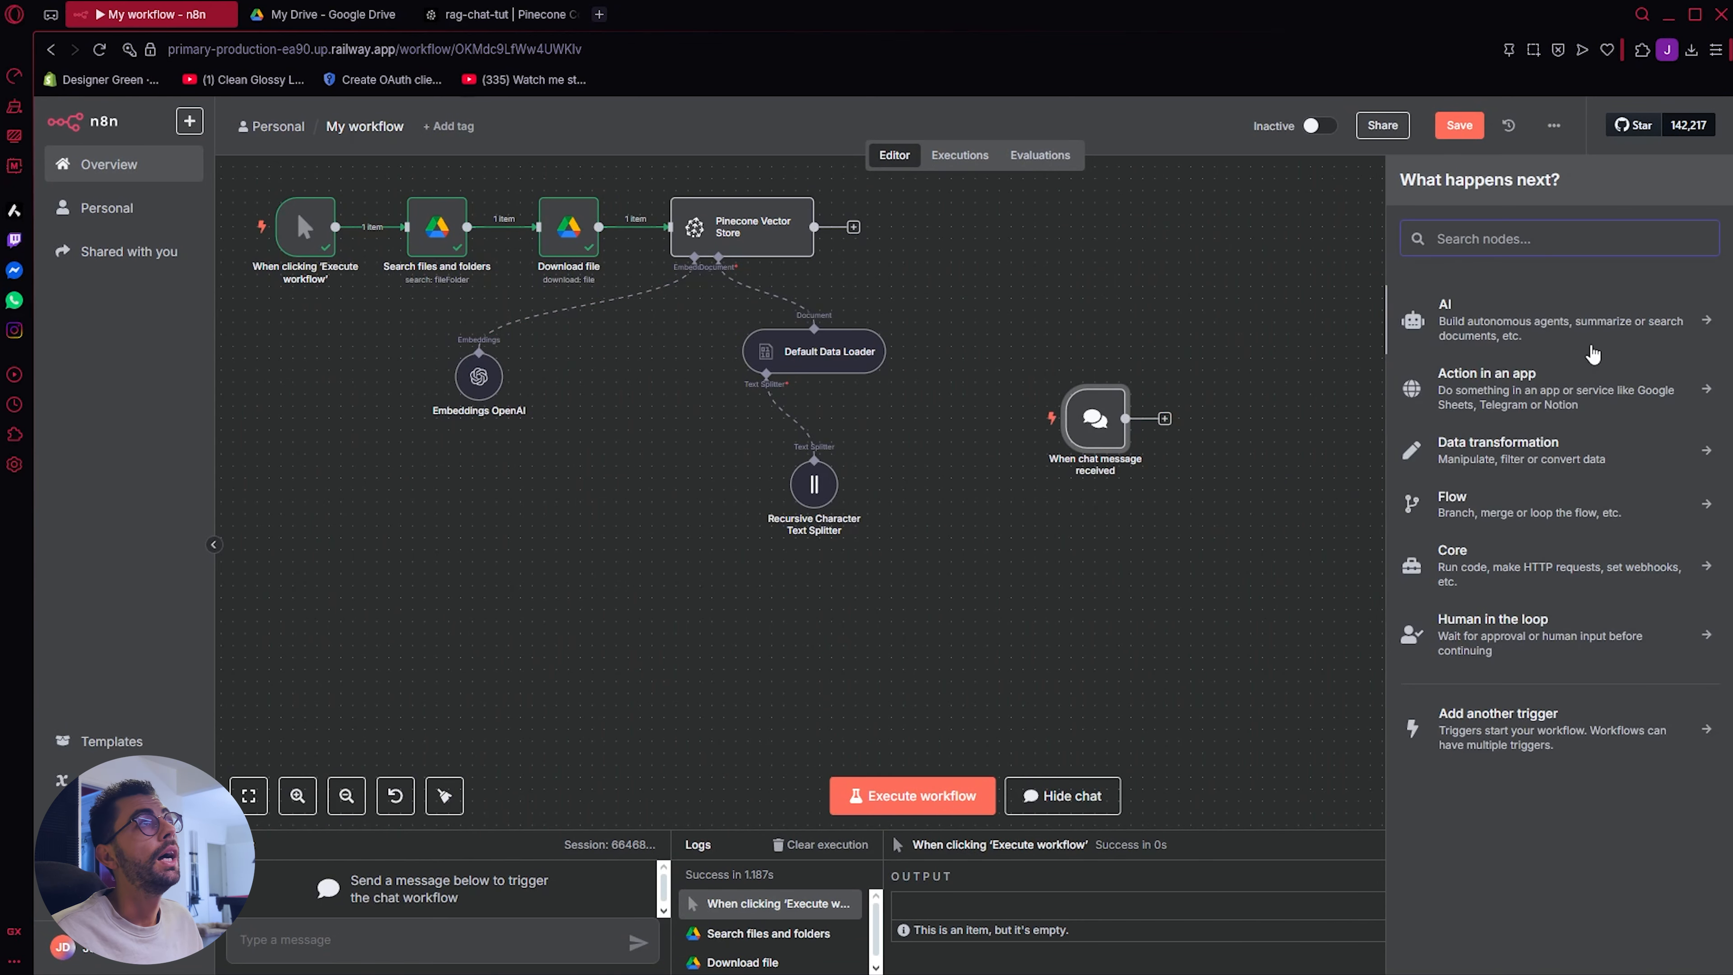
left_click(1577, 336)
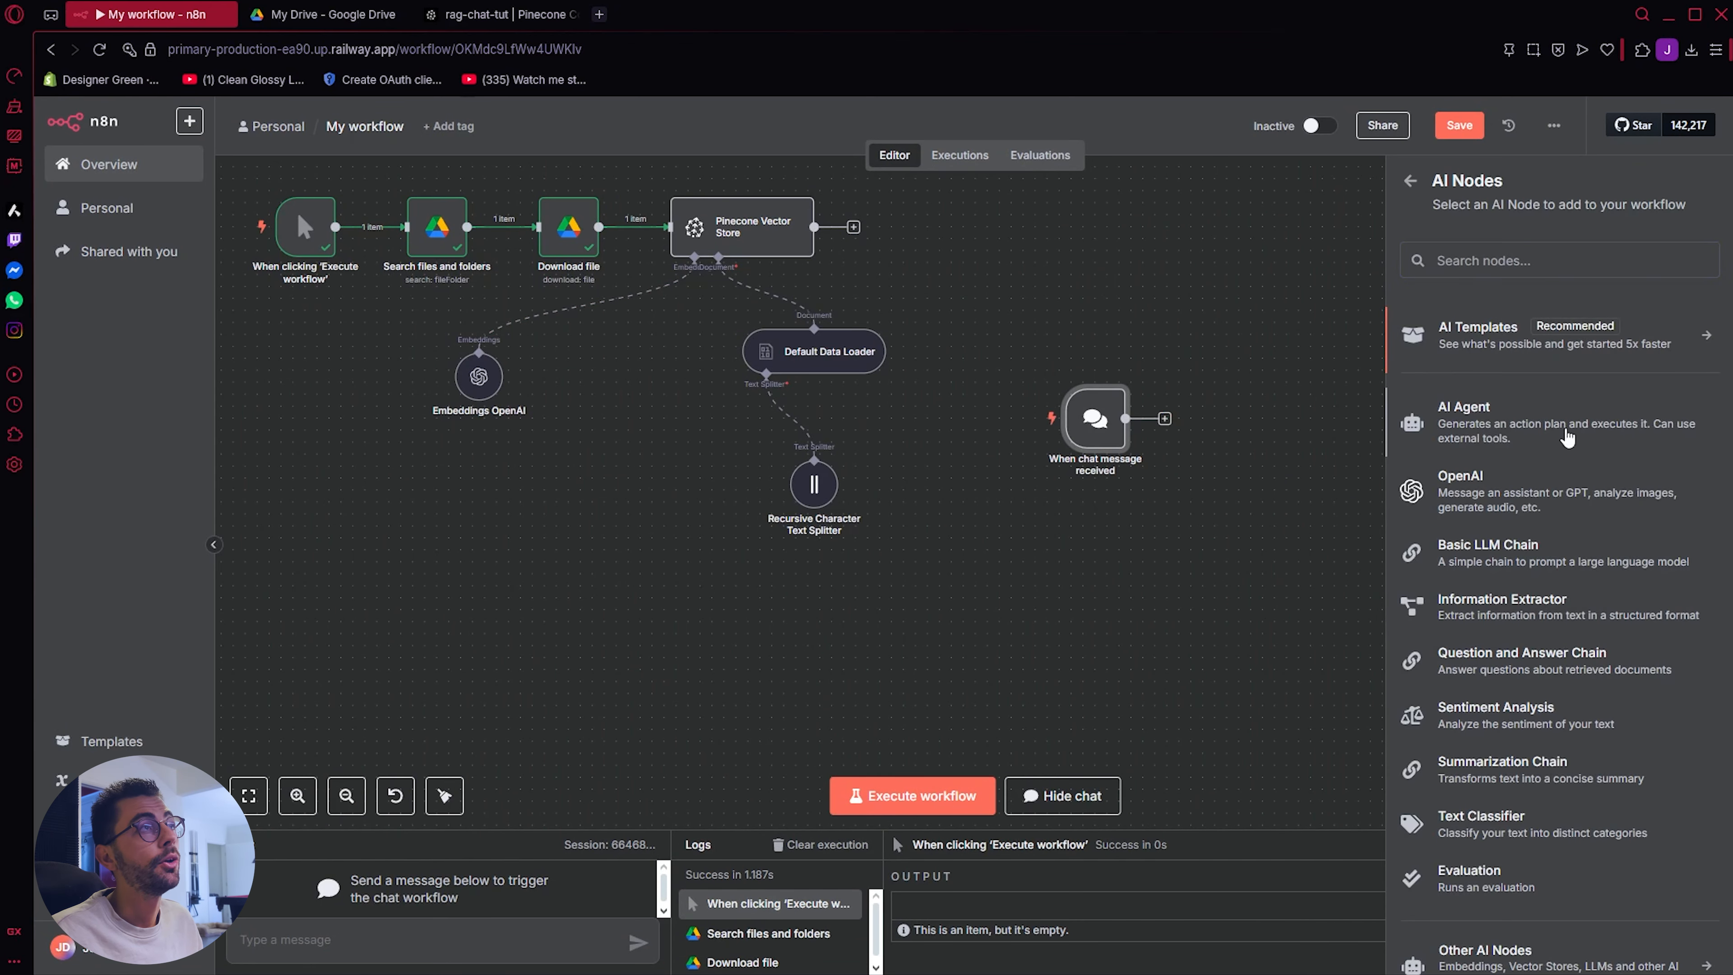
left_click(1567, 438)
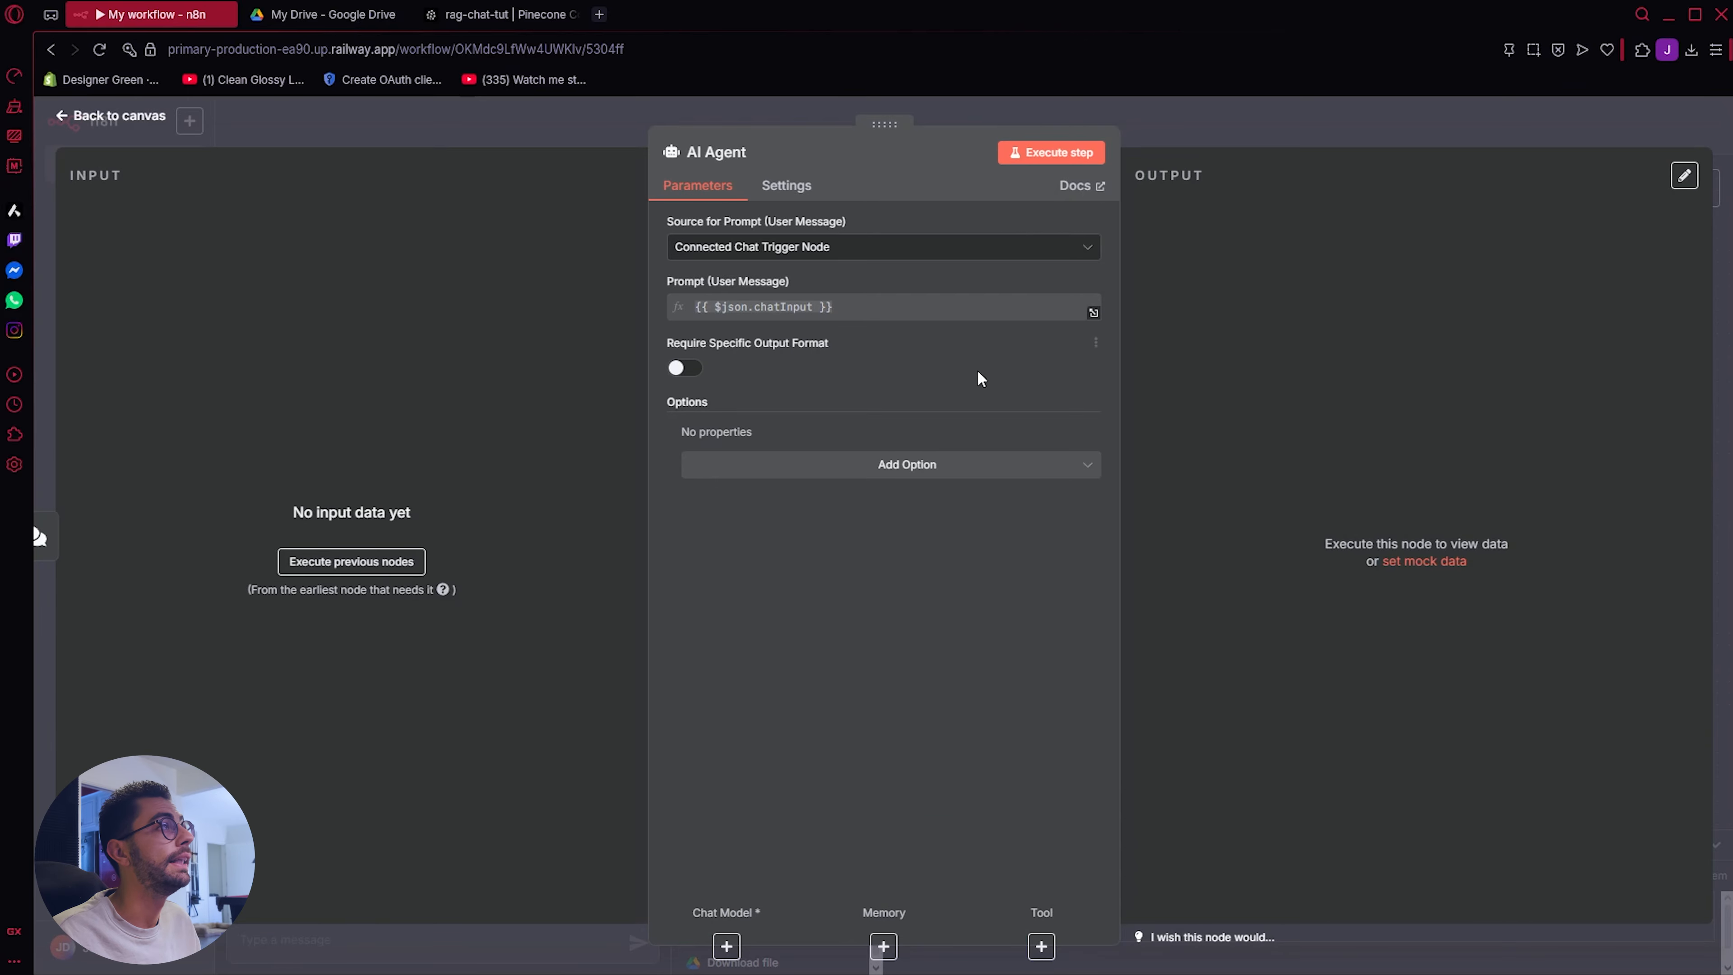
Step: Add a System Message option to the AI Agent, replace its text with the TechFlow Solutions customer service prompt, and enlarge the field
left_click(913, 466)
left_click(909, 510)
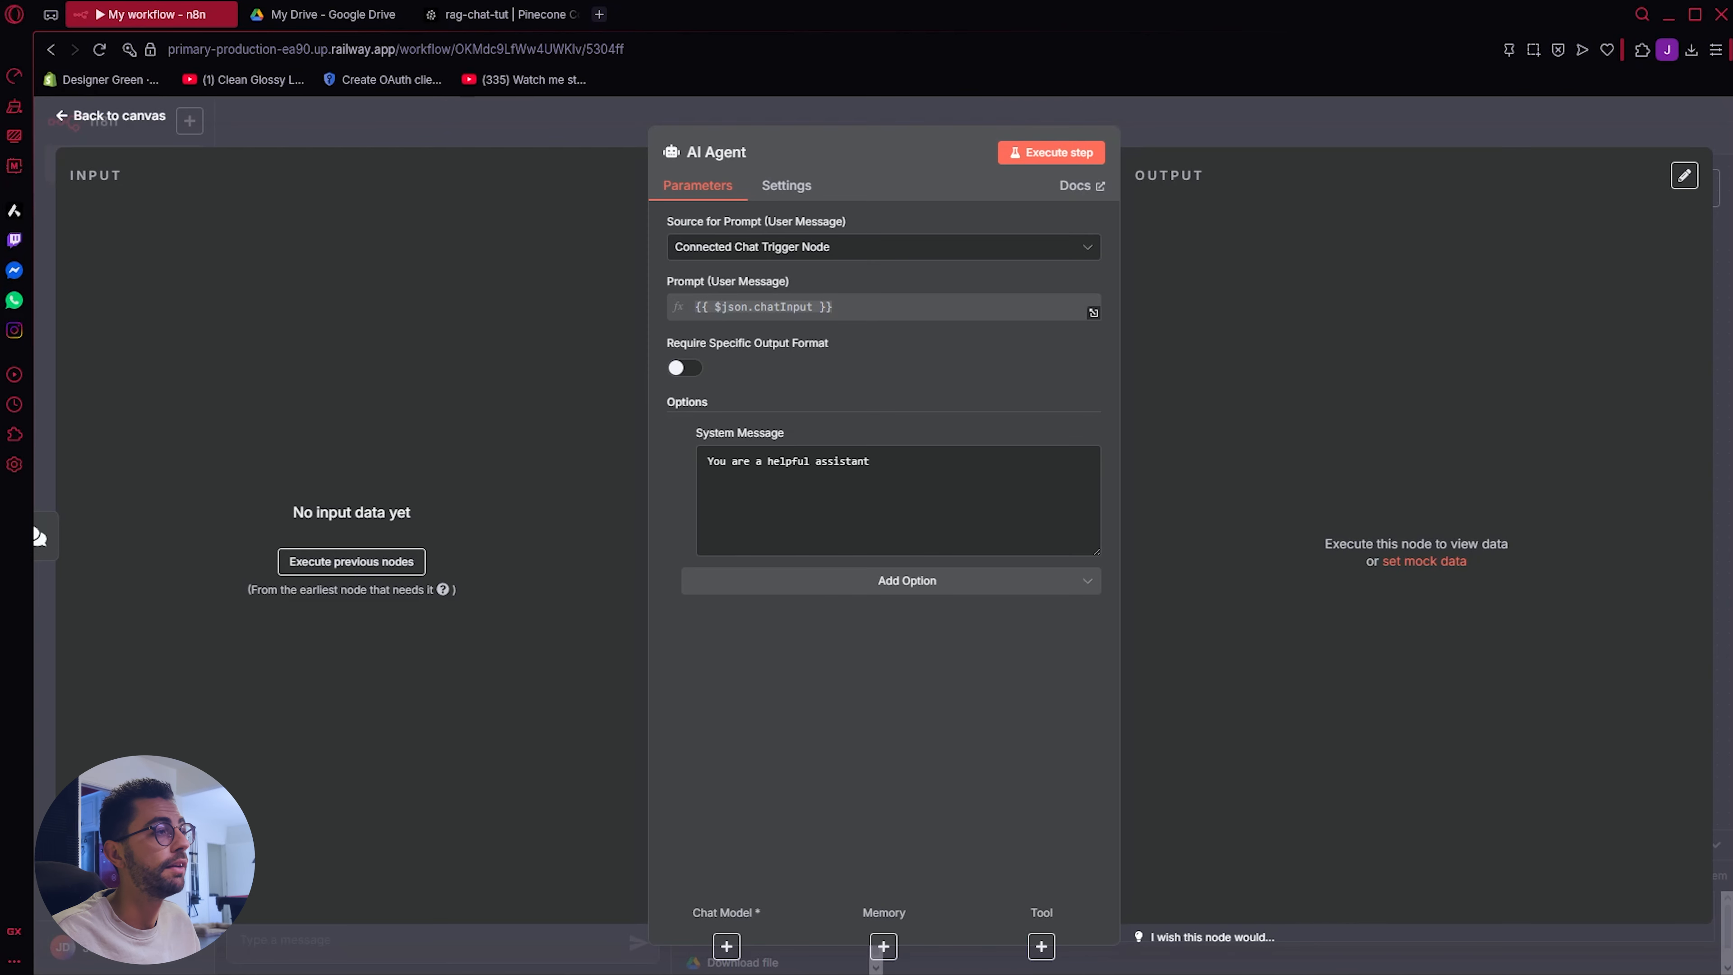
left_click_drag(870, 461, 638, 457)
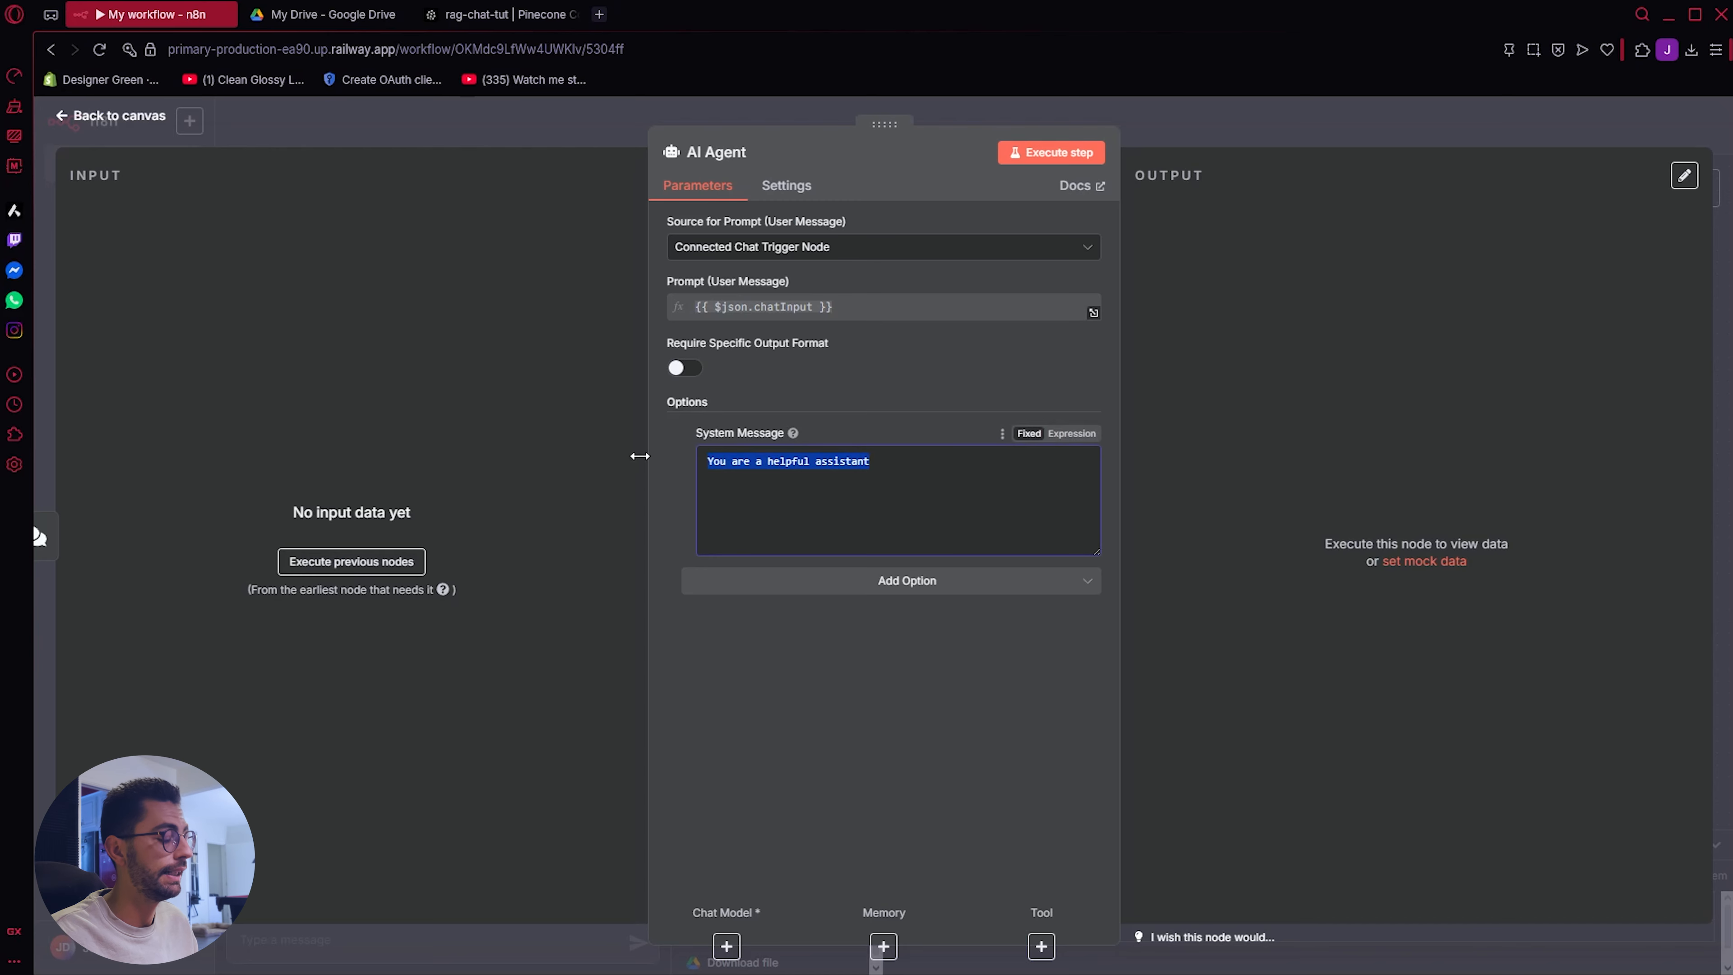
key("ctrl+v")
left_click_drag(1095, 551, 1134, 903)
scroll(812, 715, "up", 3)
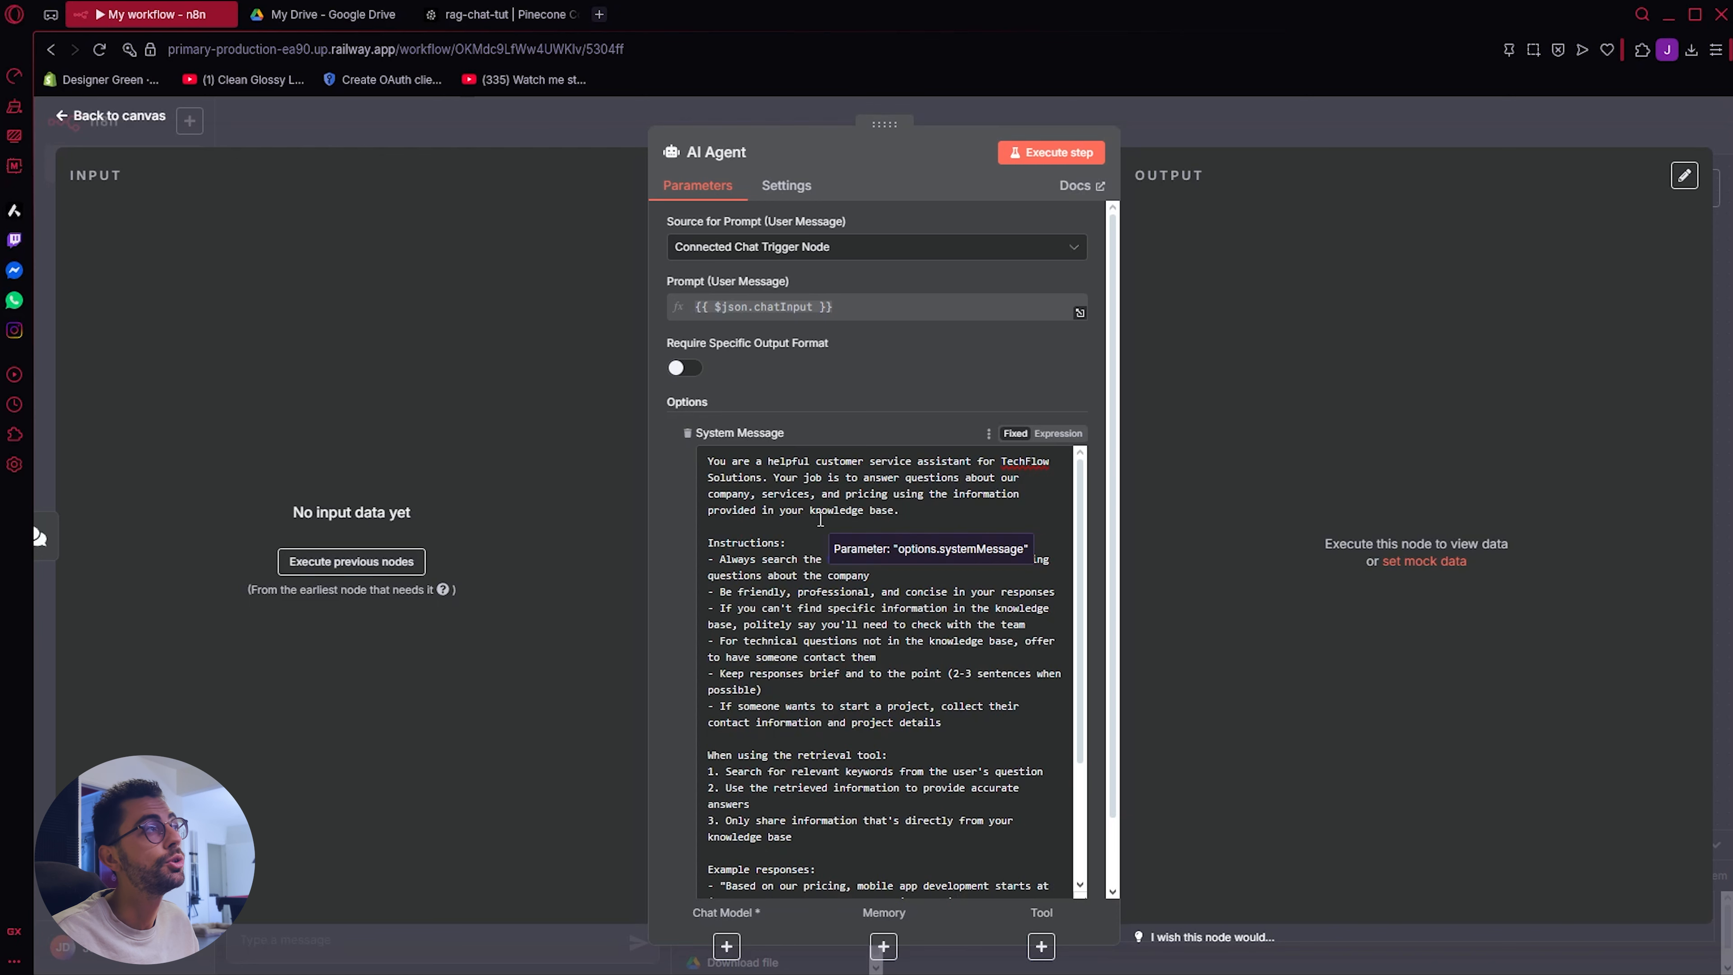
Step: Attach an OpenAI Chat Model using gpt-4.1-mini to the AI Agent and place its node below the chat trigger
double_click(961, 518)
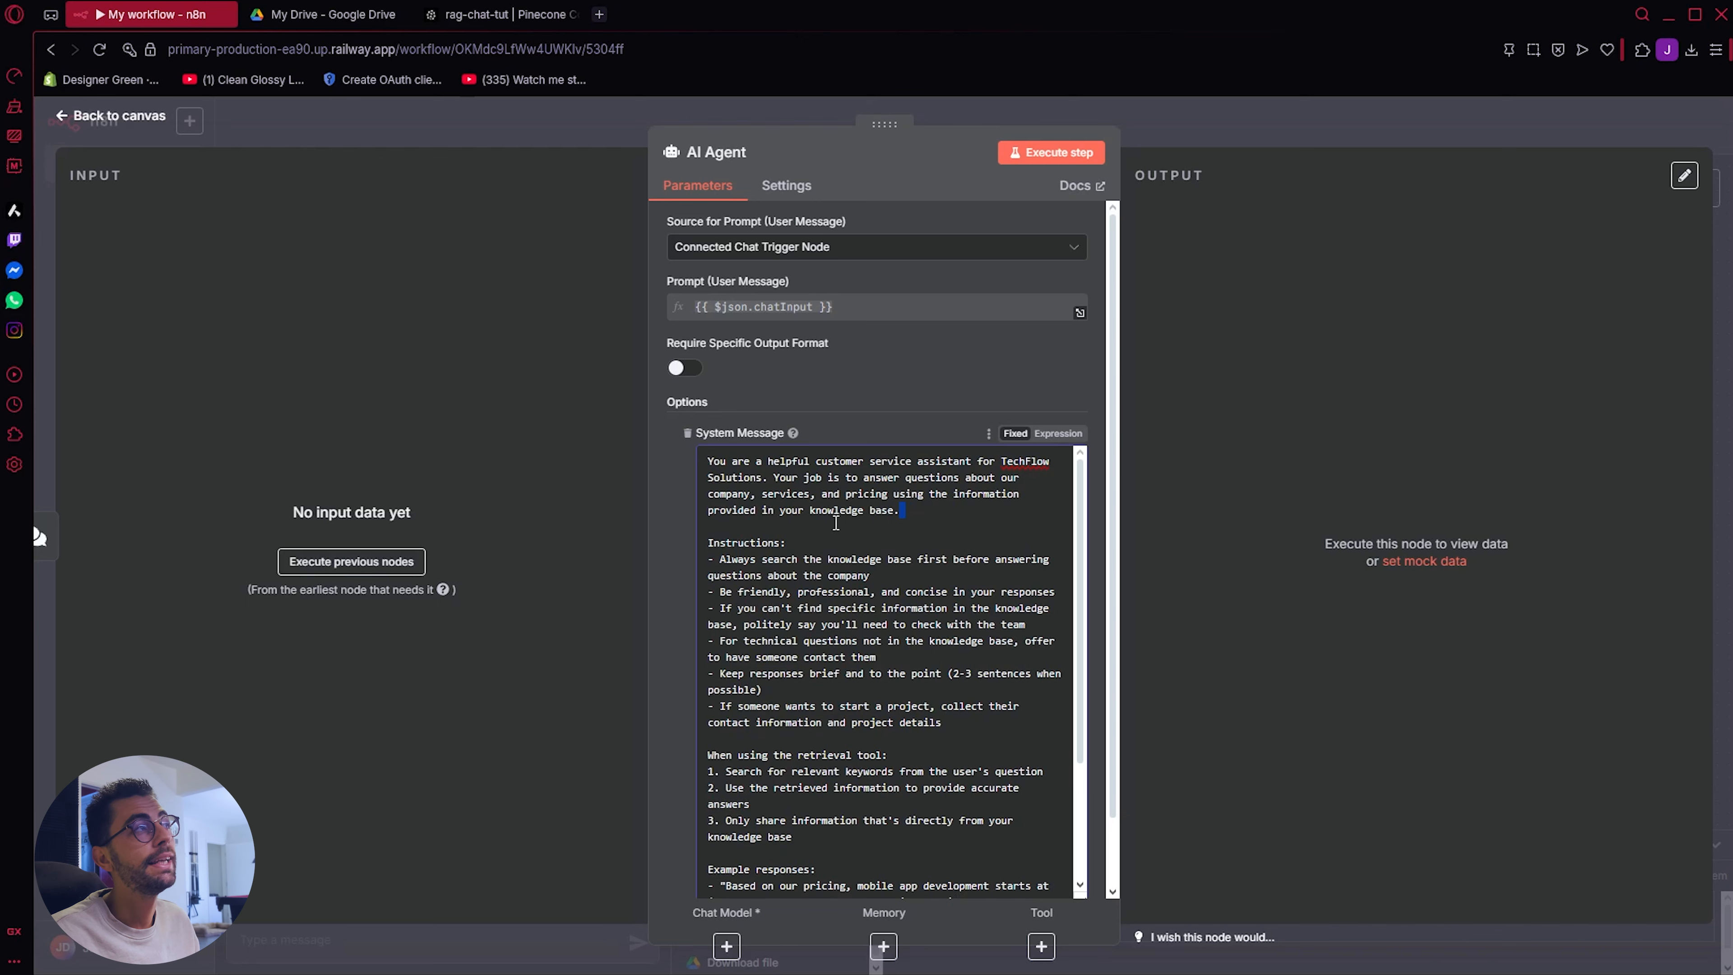
left_click(140, 121)
left_click(1221, 487)
scroll(1569, 853, "down", 1)
left_click(1547, 918)
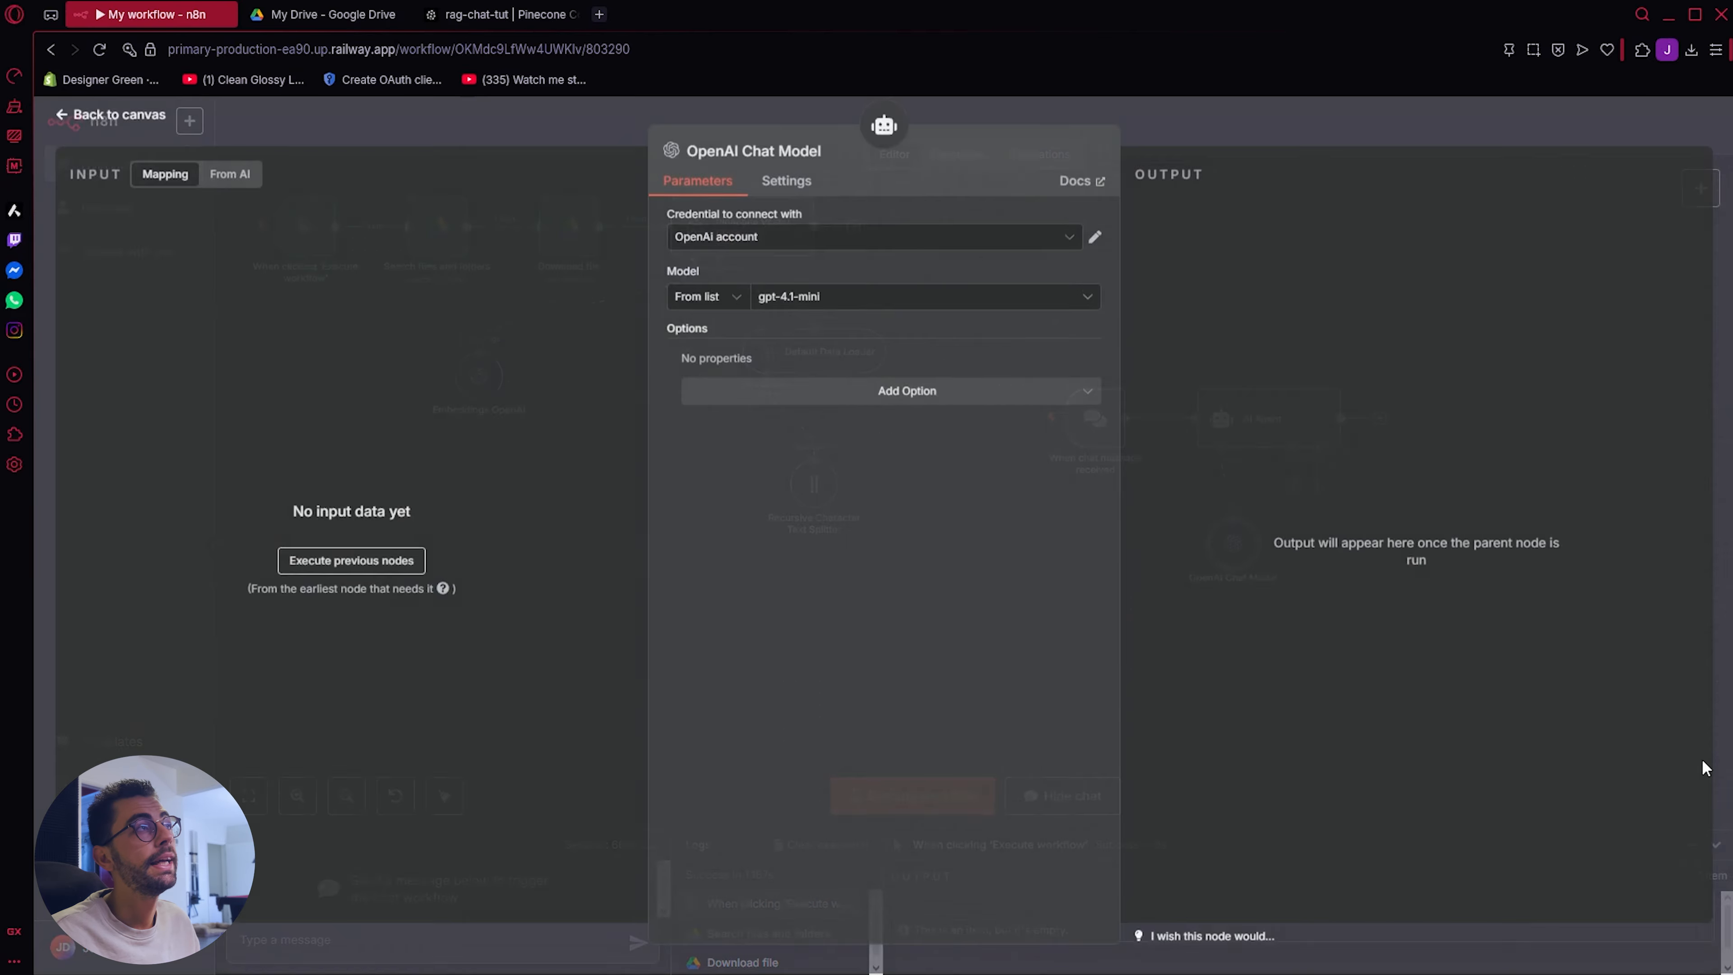
left_click(793, 307)
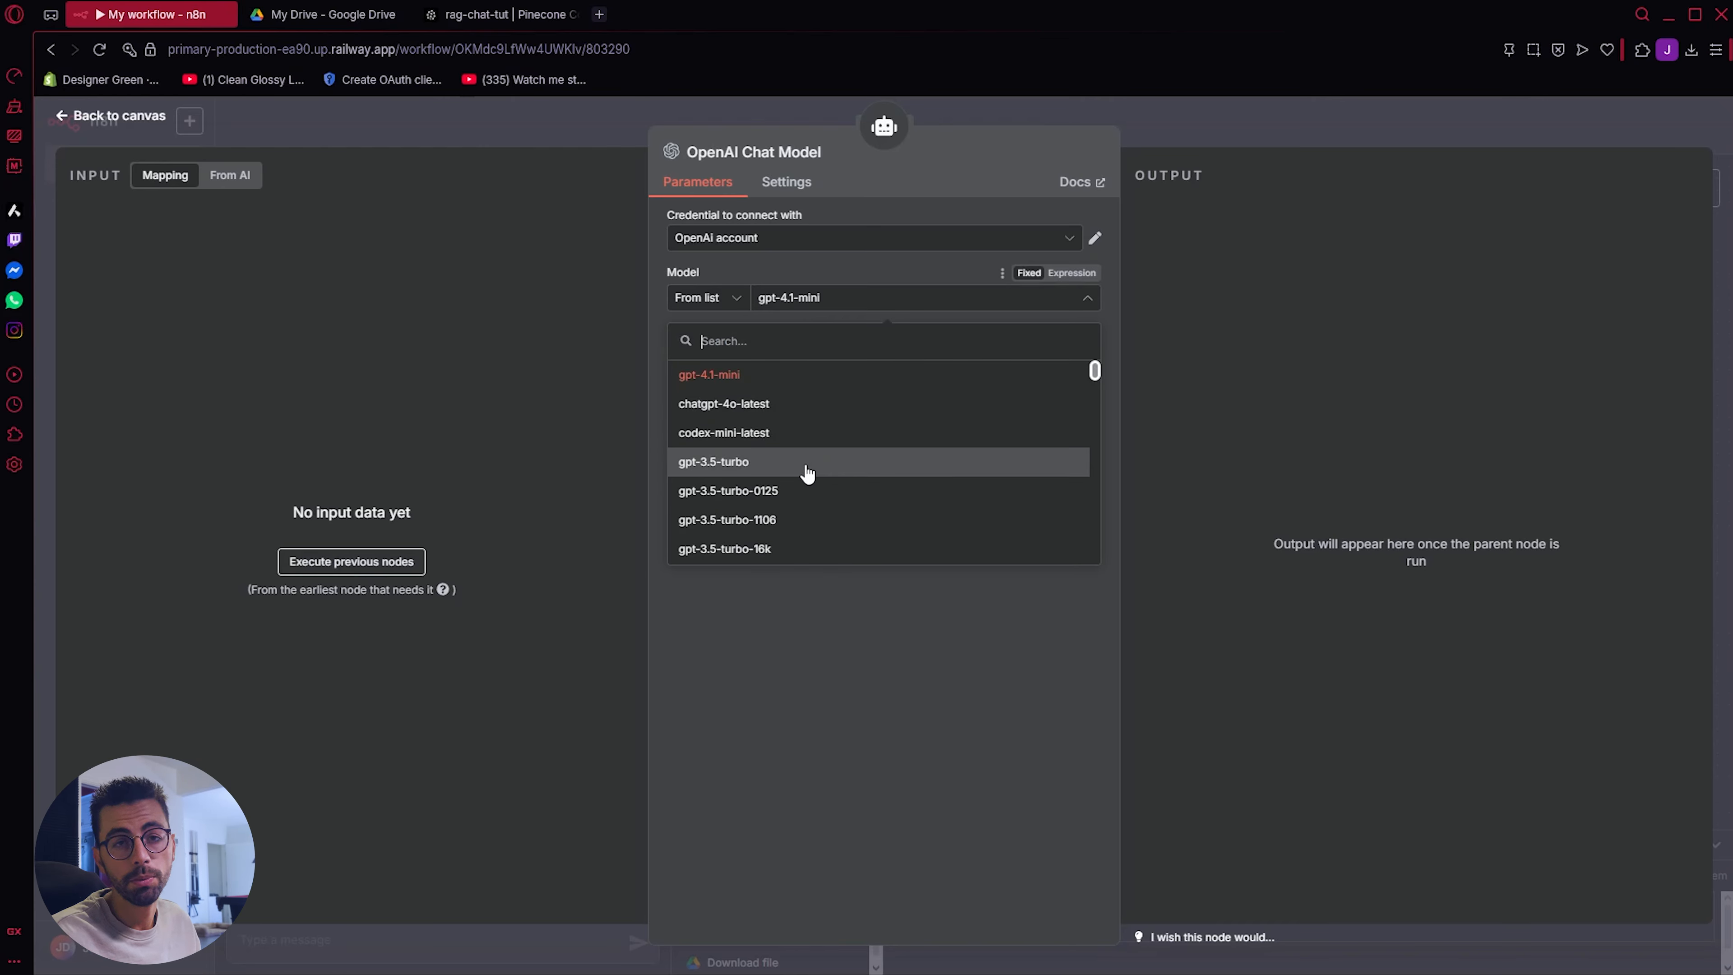
left_click(126, 116)
left_click_drag(1232, 544, 1077, 556)
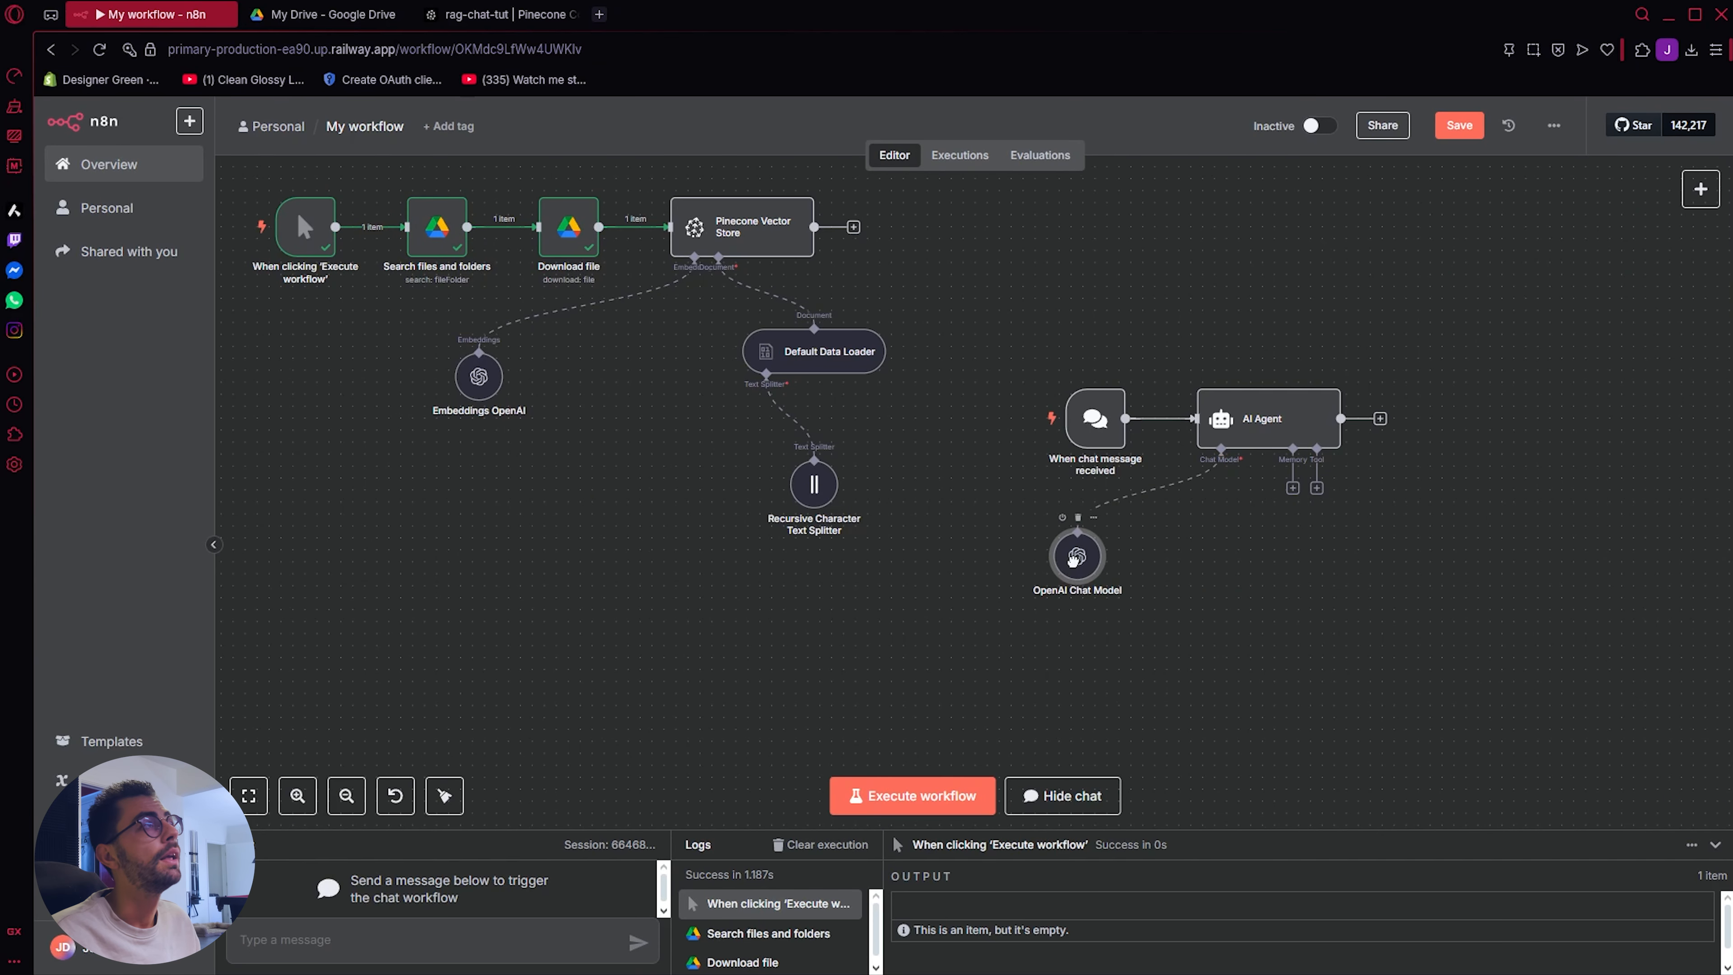
Step: Attach a Simple Memory node to the AI Agent and place it beside the OpenAI Chat Model
left_click(1291, 488)
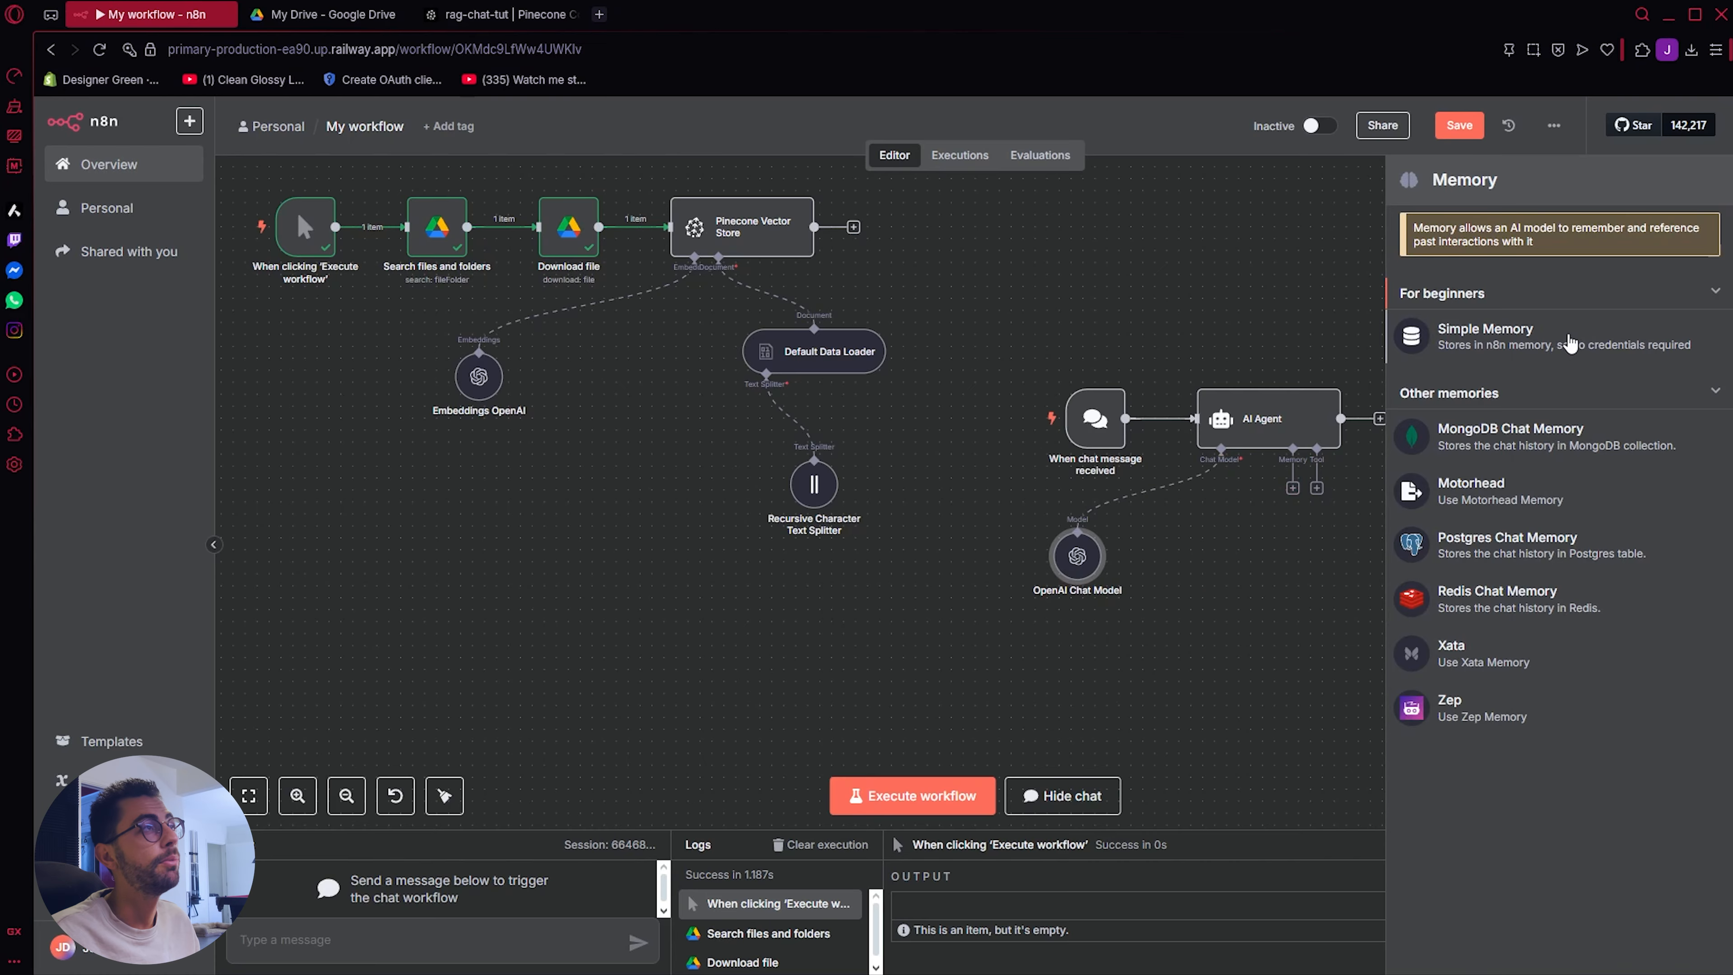
left_click(1567, 339)
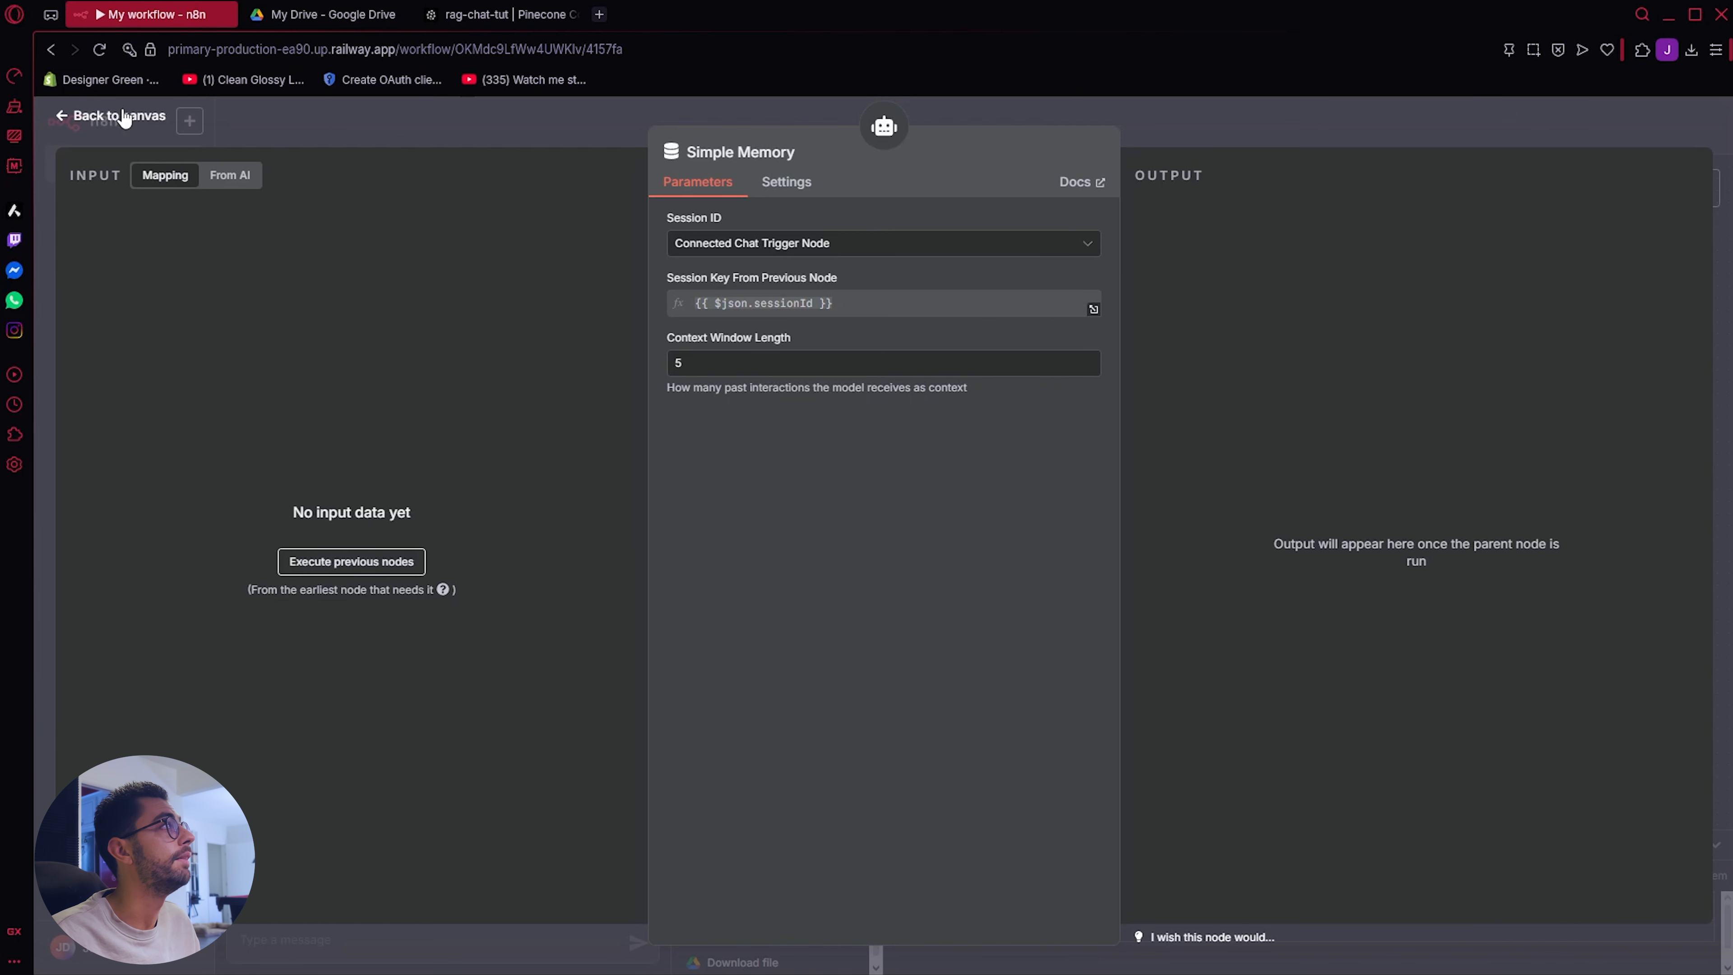
left_click(74, 116)
left_click_drag(1258, 550, 1176, 562)
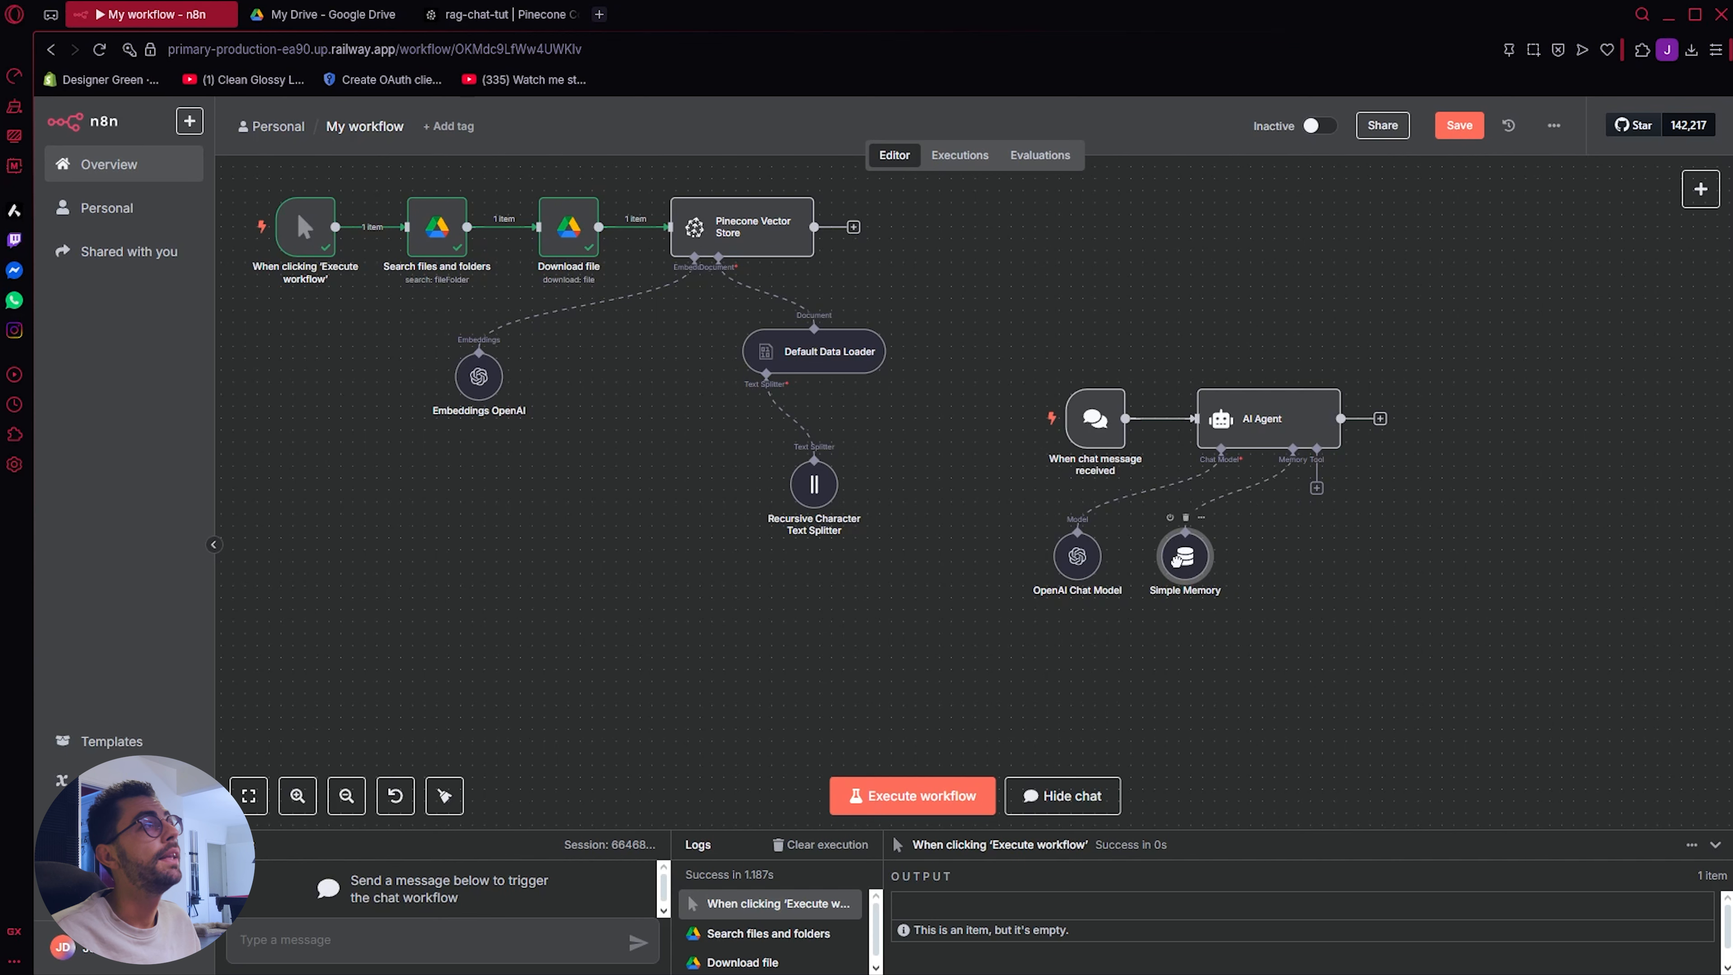
Step: Add a Pinecone Vector Store as a tool of the AI Agent
left_click(1317, 489)
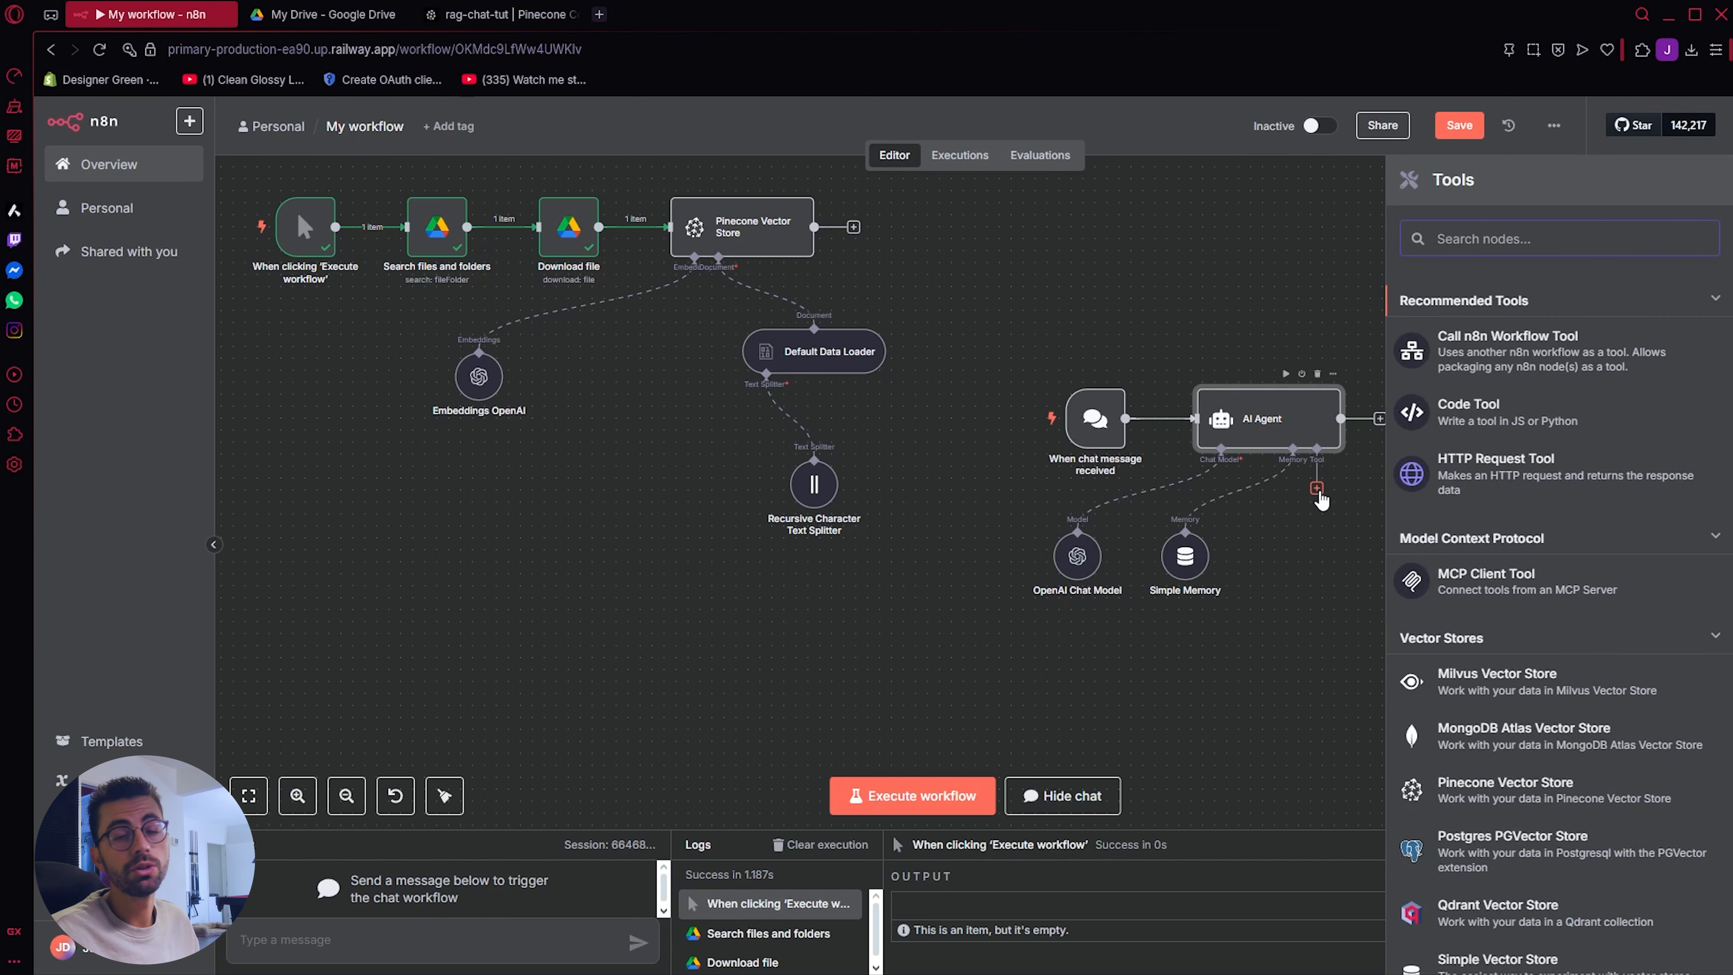
left_click(1288, 544)
left_click(1317, 489)
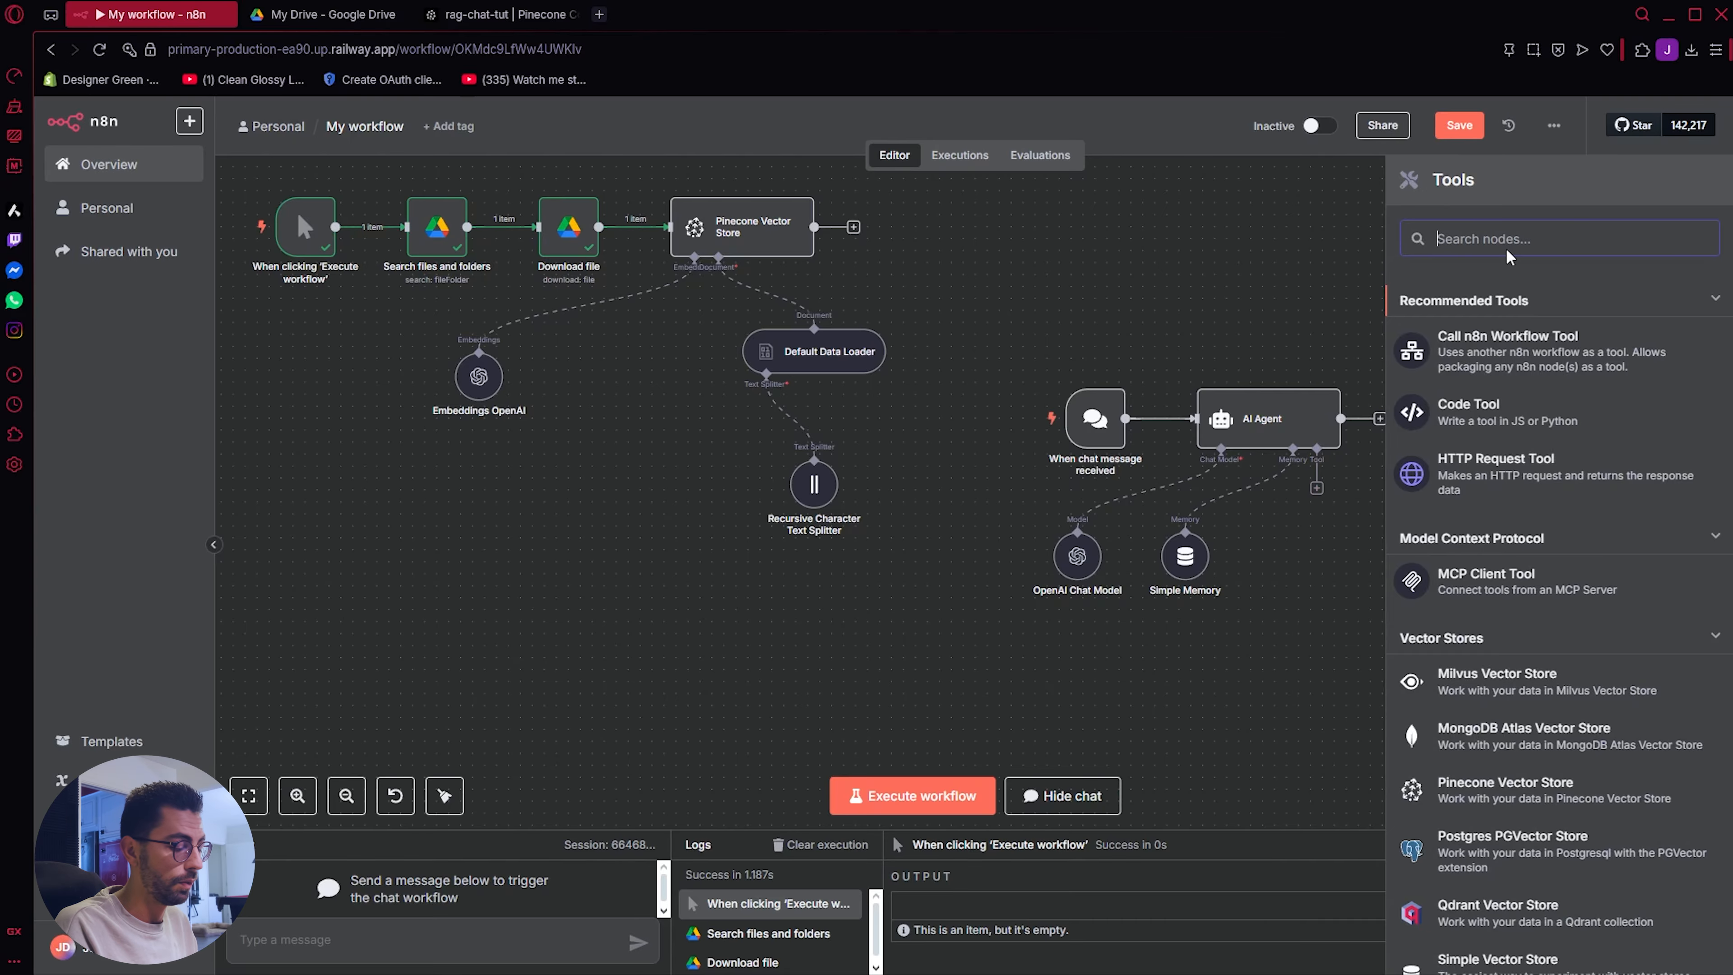
type("pinecone")
left_click(1543, 352)
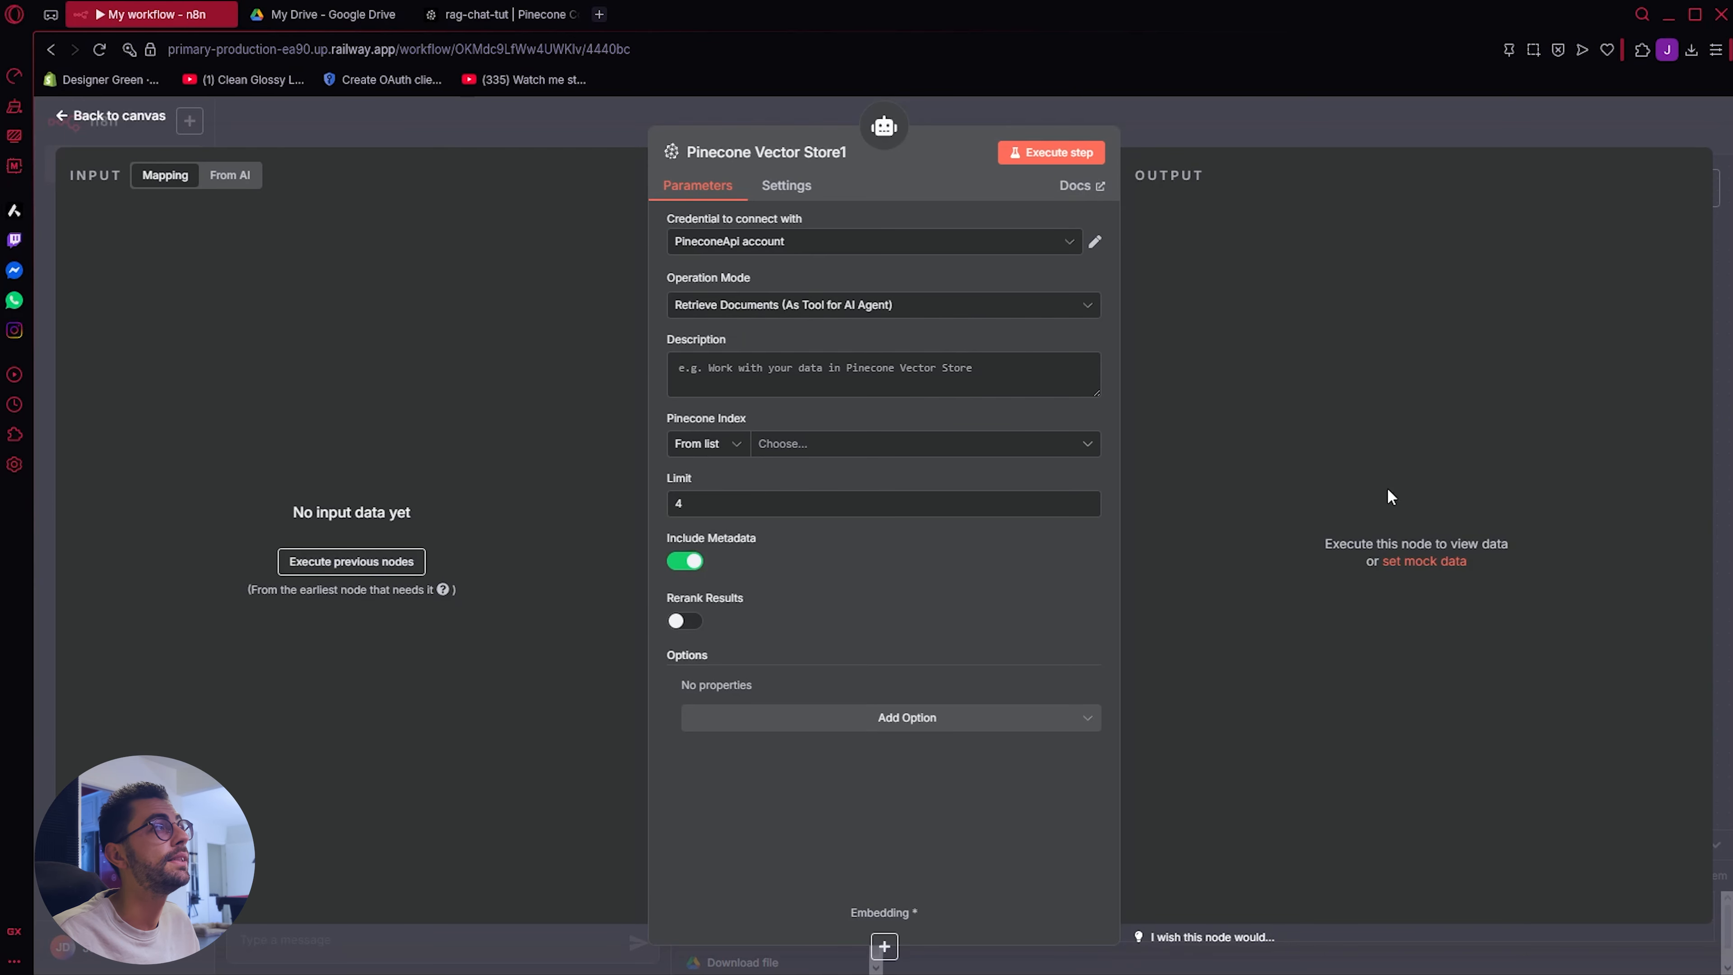
Step: Describe the Pinecone tool as answering customer questions about TechFlow Solutions services, pricing, and company information, and select the rag-chat-tut index
type("Work with your data in Pinecone Vector Store to answer customer questions about TechFlow Solutions services, pricing, and company information")
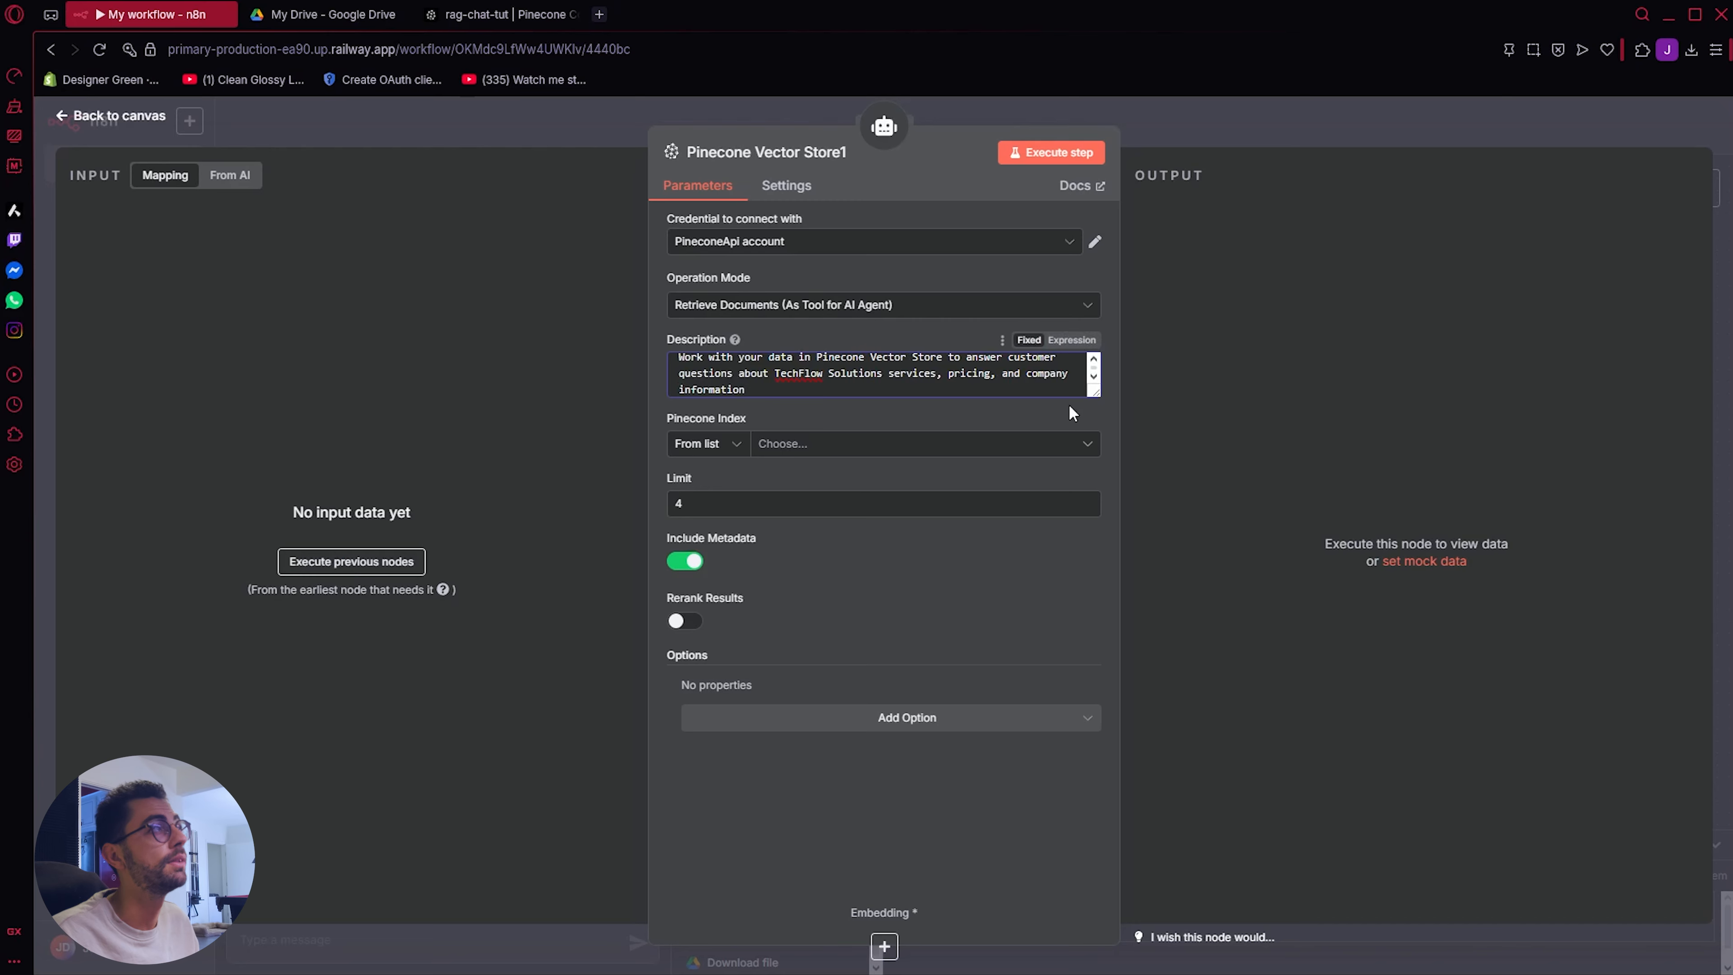
left_click_drag(1094, 391, 1099, 493)
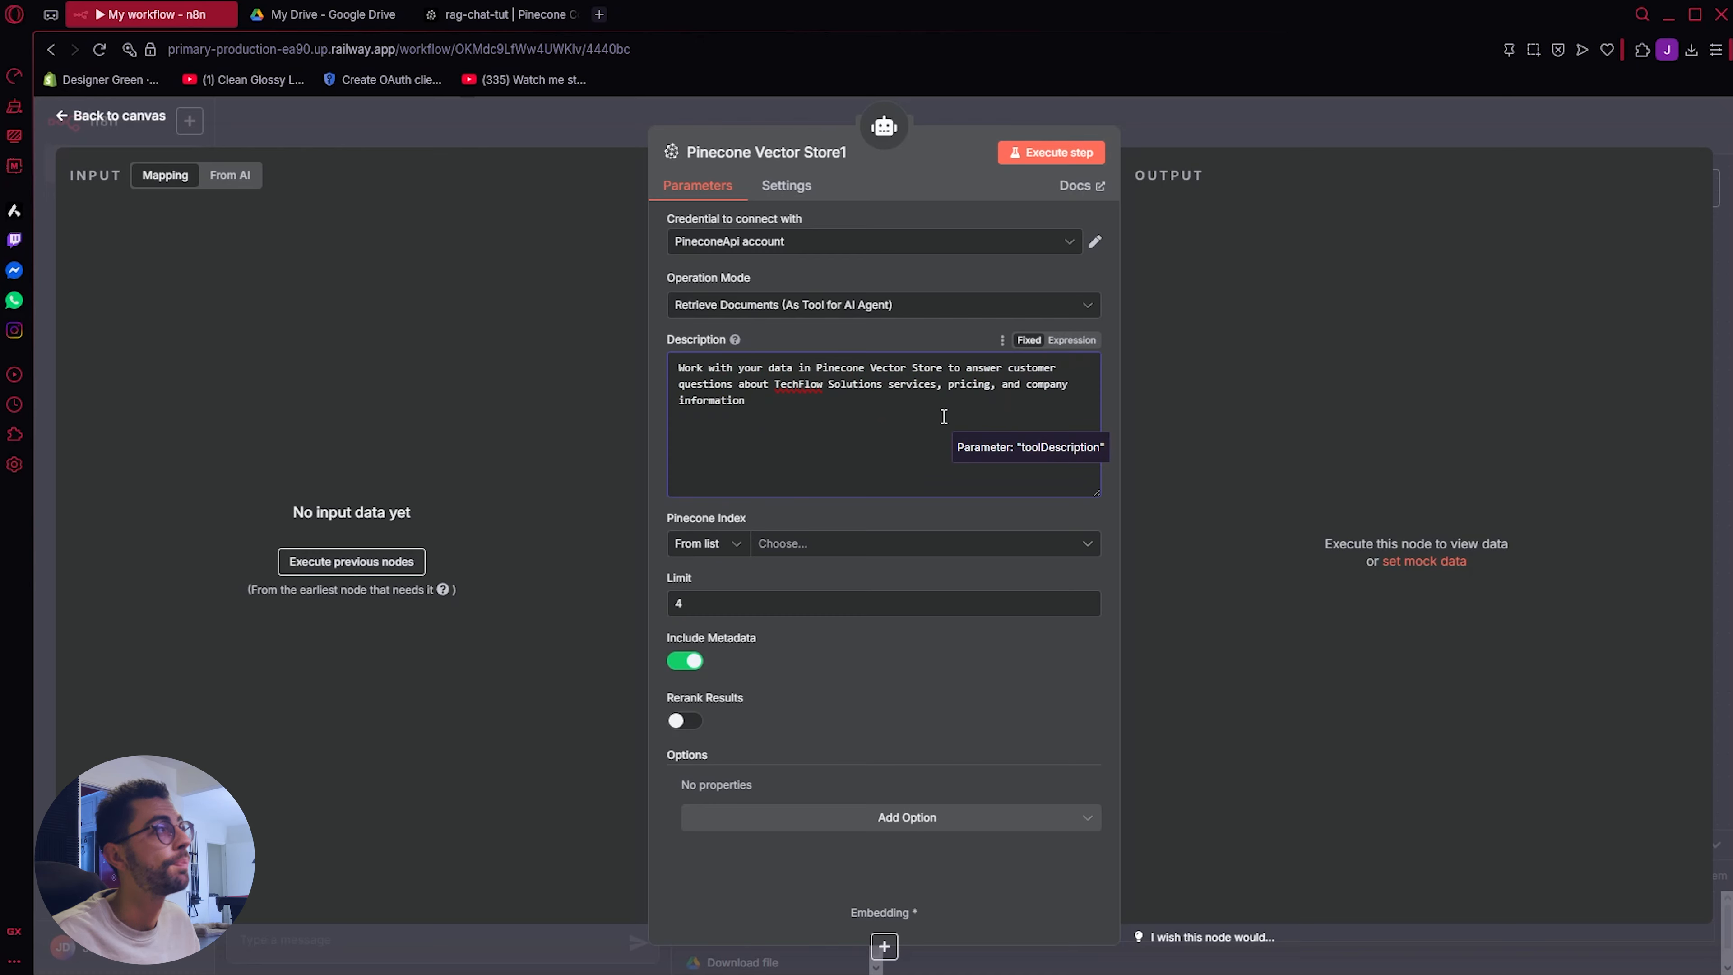
left_click(982, 544)
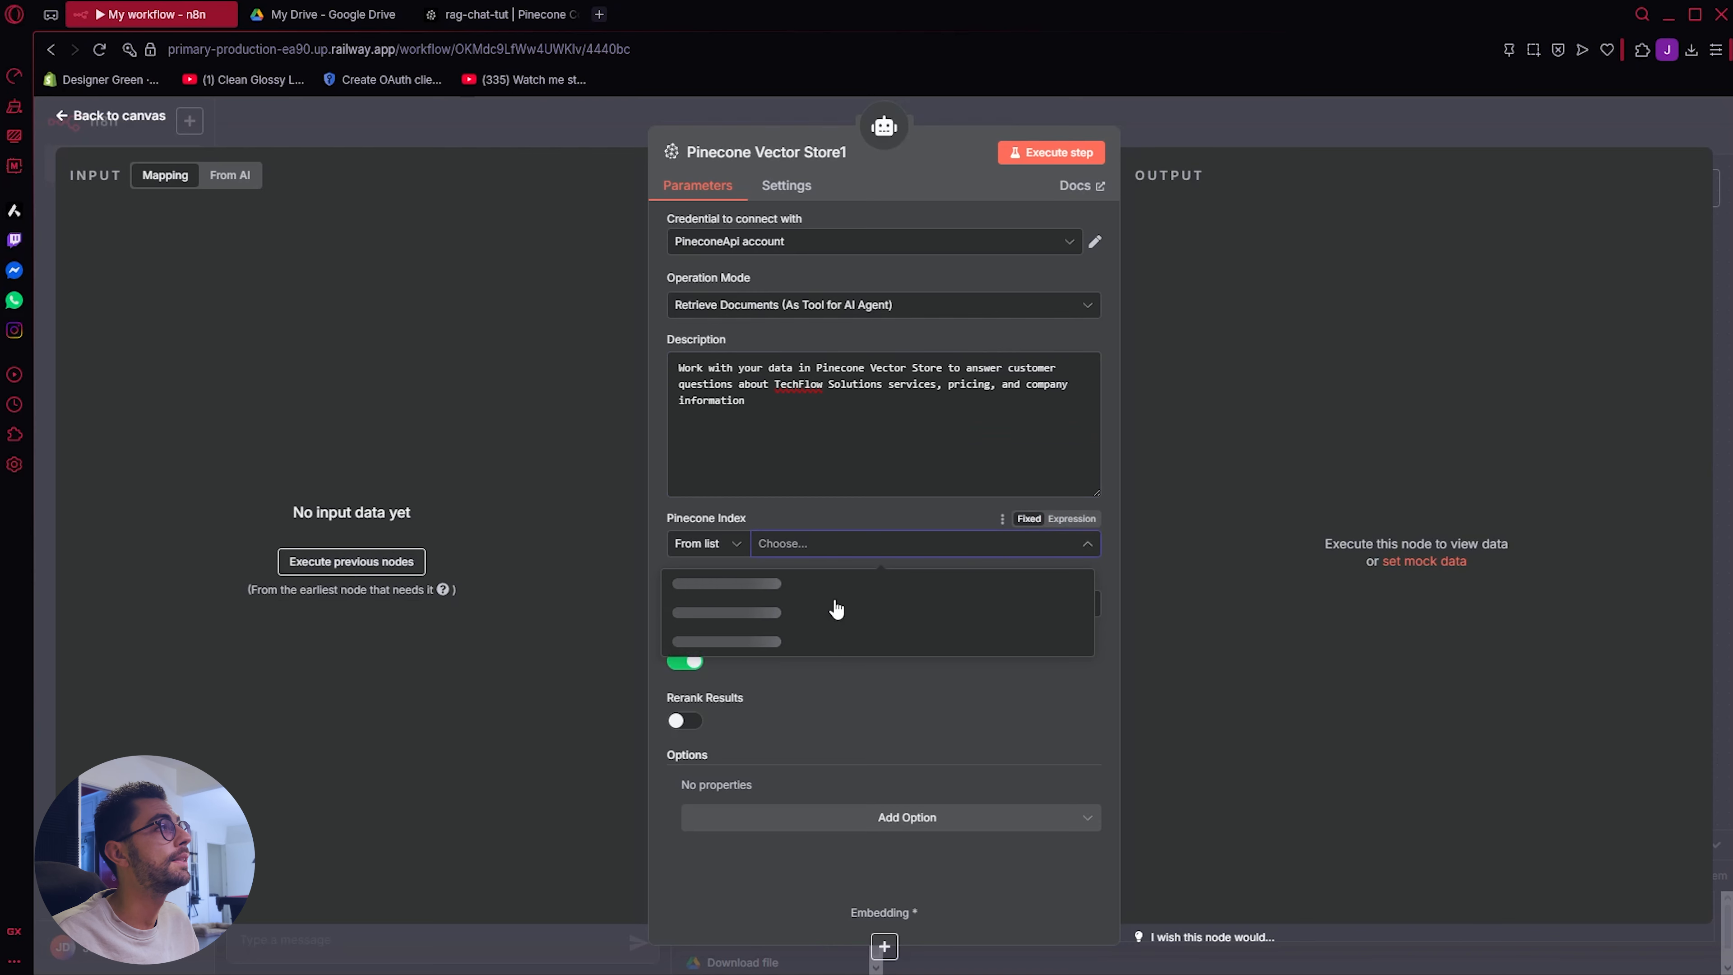
left_click(790, 584)
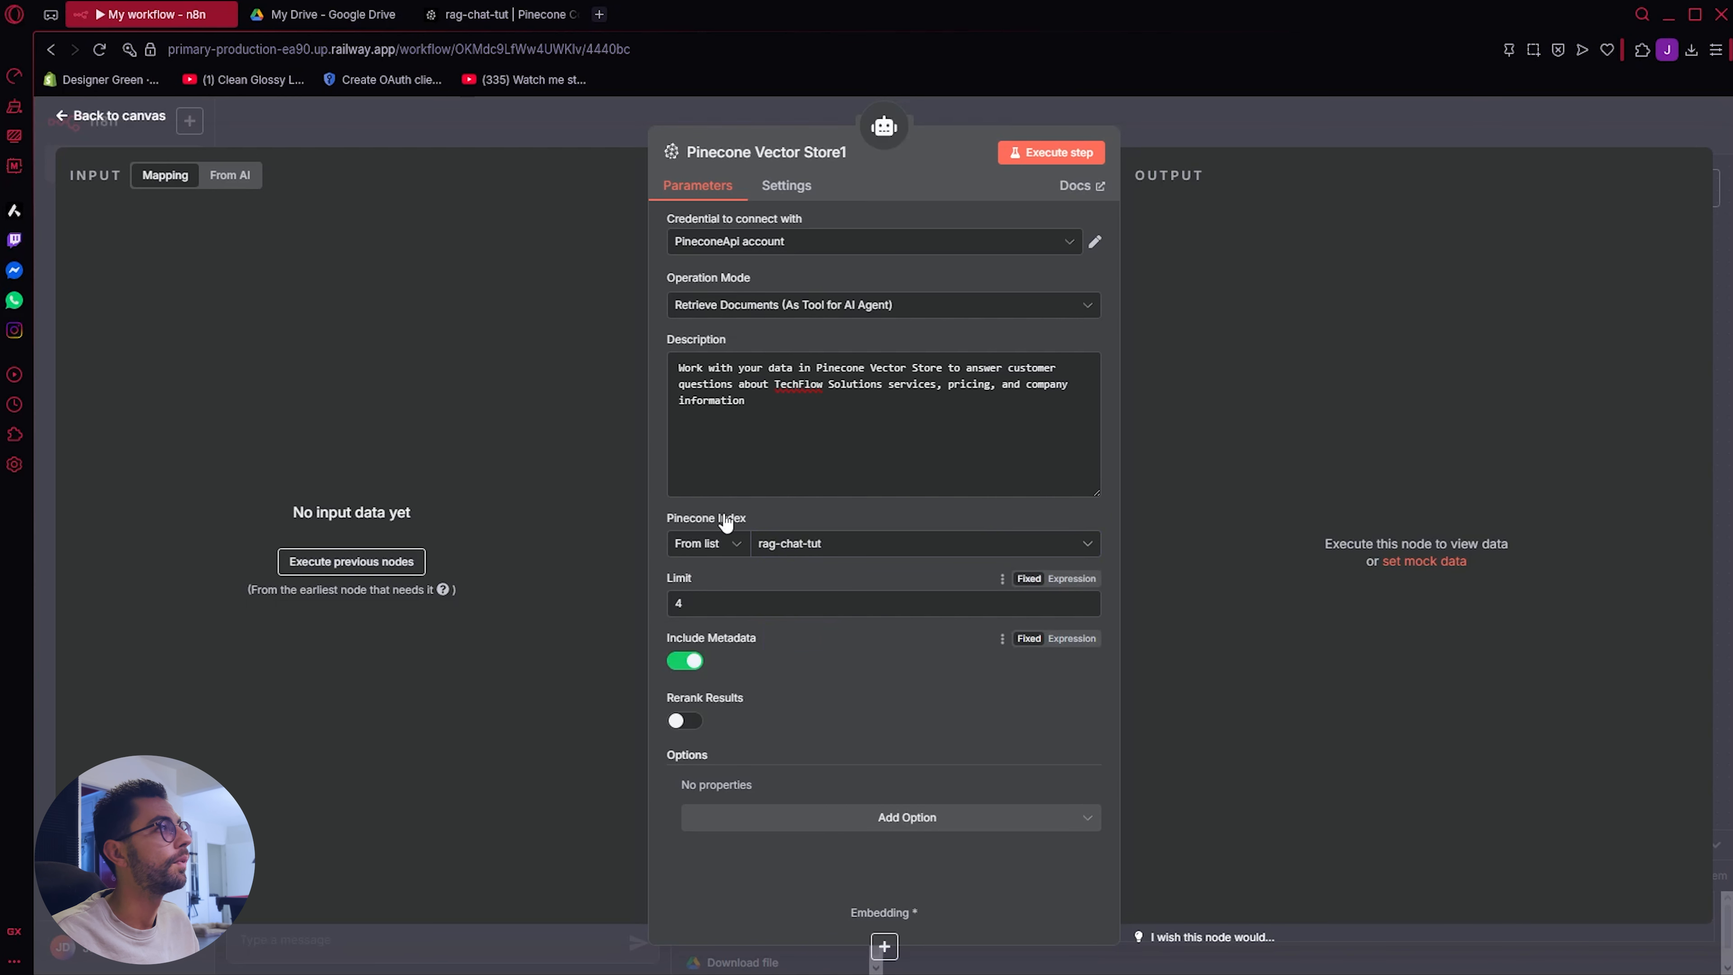
left_click(112, 117)
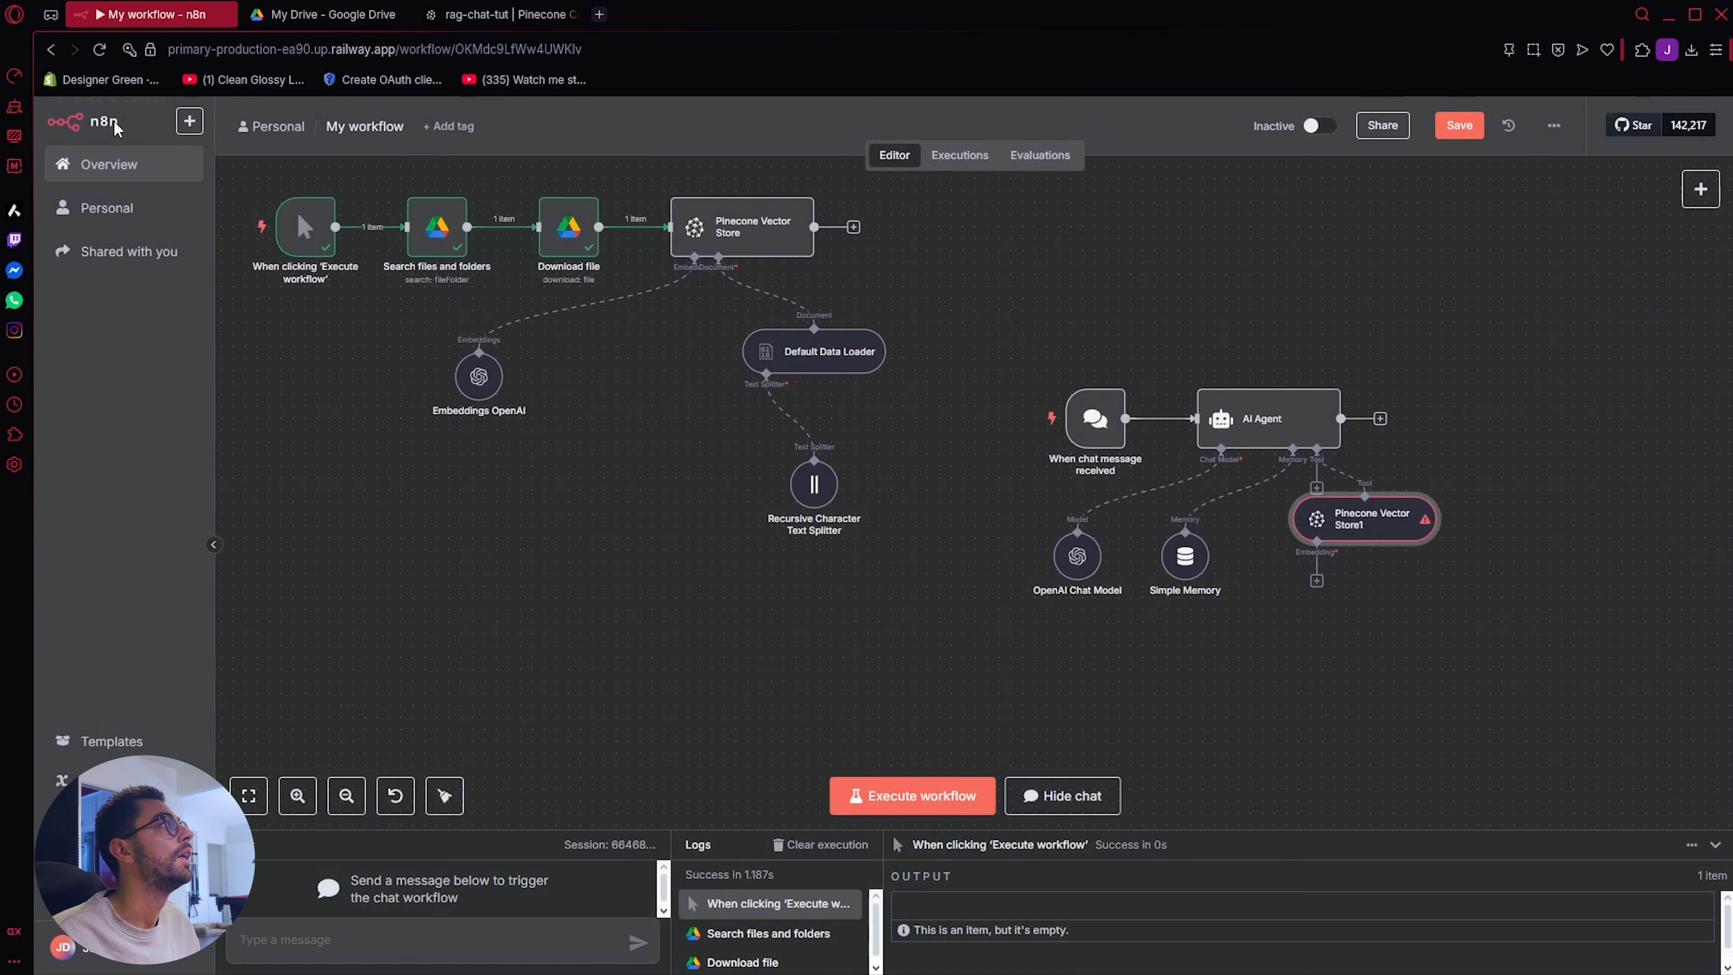
Step: Attach an Embeddings OpenAI node with the text-embedding-3-small model to the AI Agent's Pinecone Vector Store tool
left_click(1317, 580)
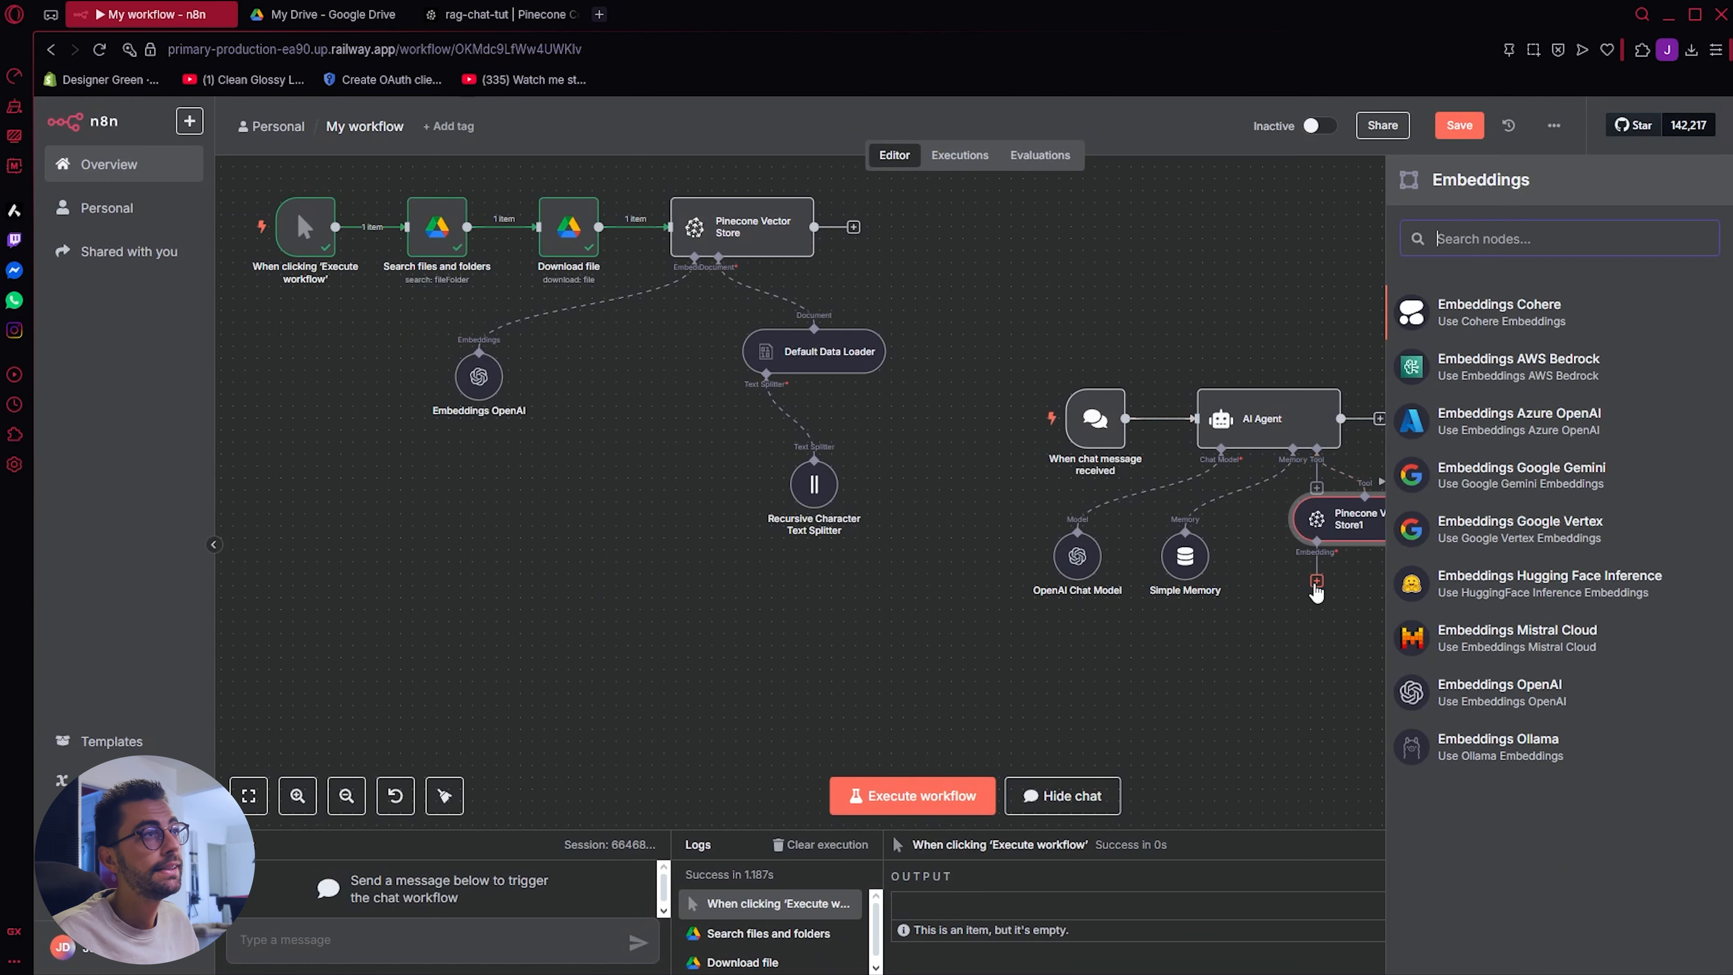
left_click(1530, 703)
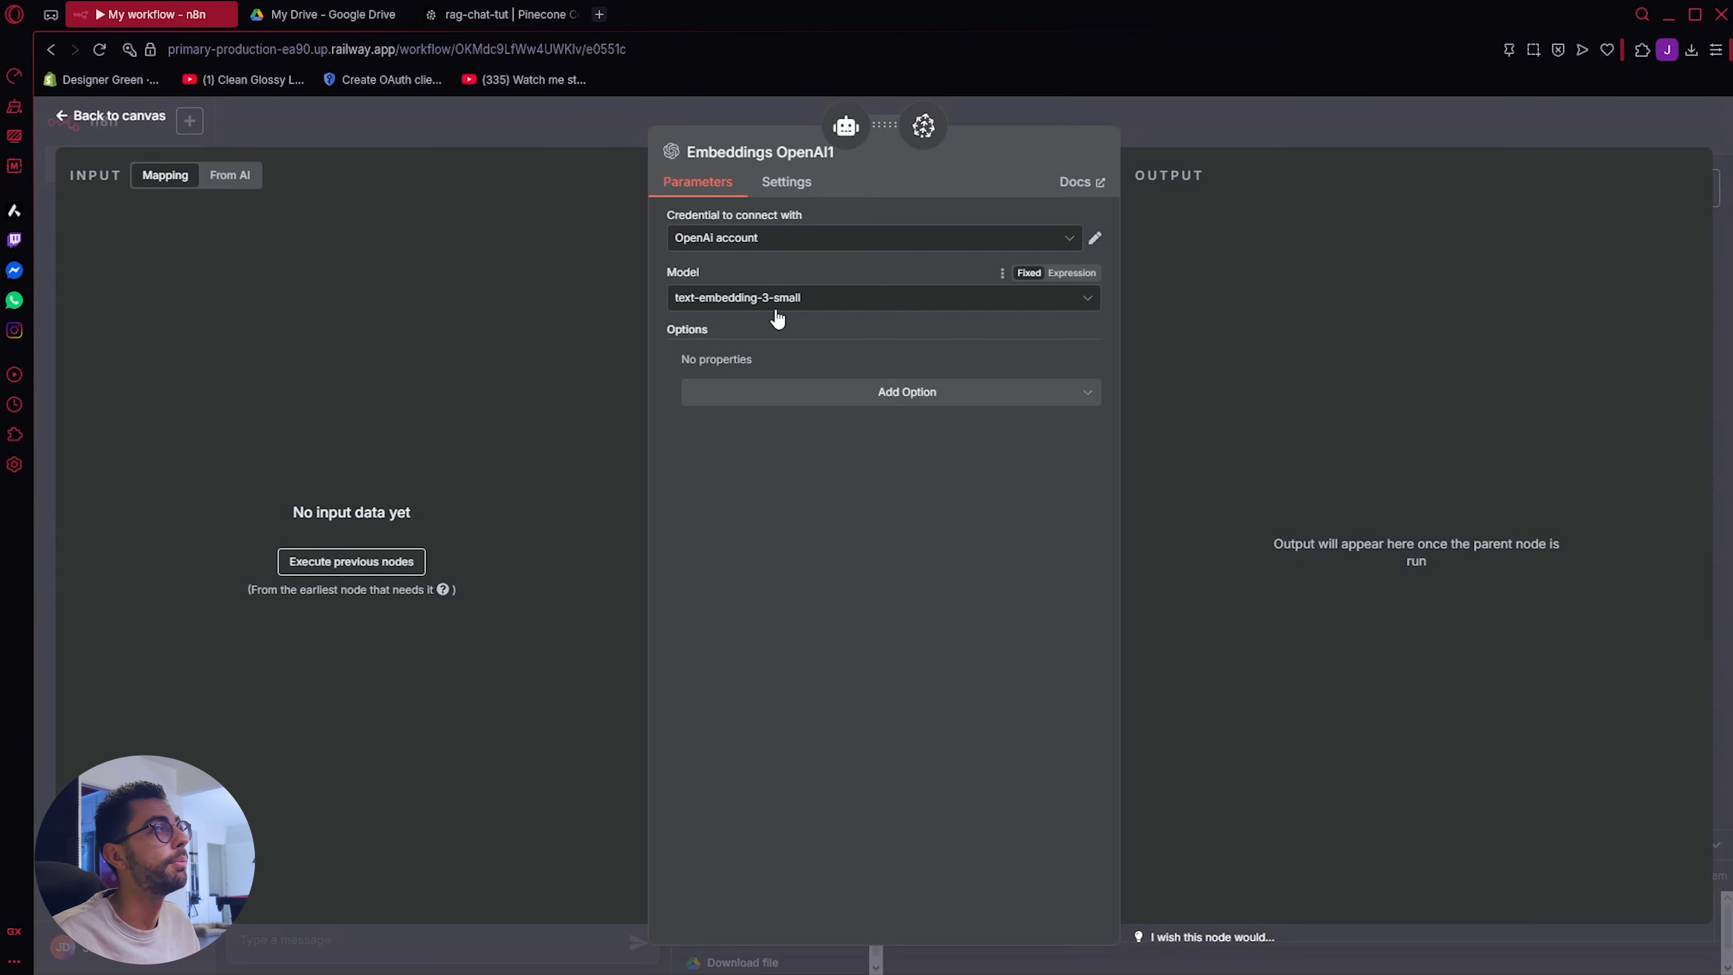
left_click(102, 125)
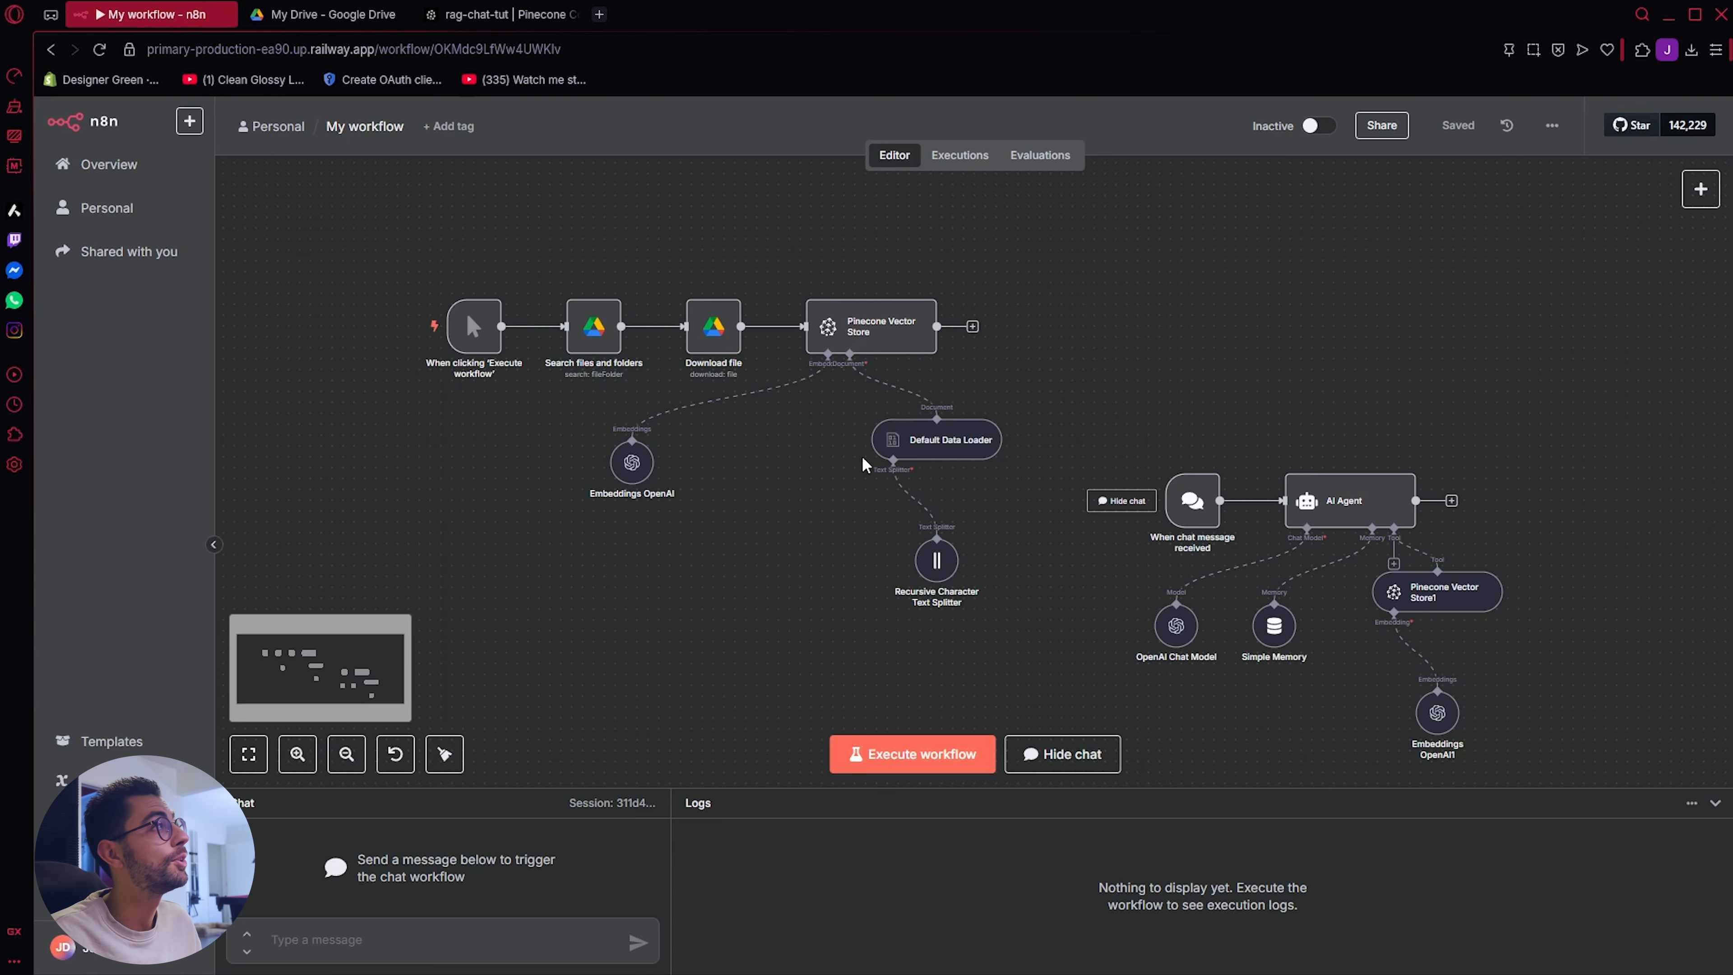
Step: Execute the document-loading workflow from its manual trigger and check the stored records in Pinecone's rag-chat-tut index
mouse_move(435, 348)
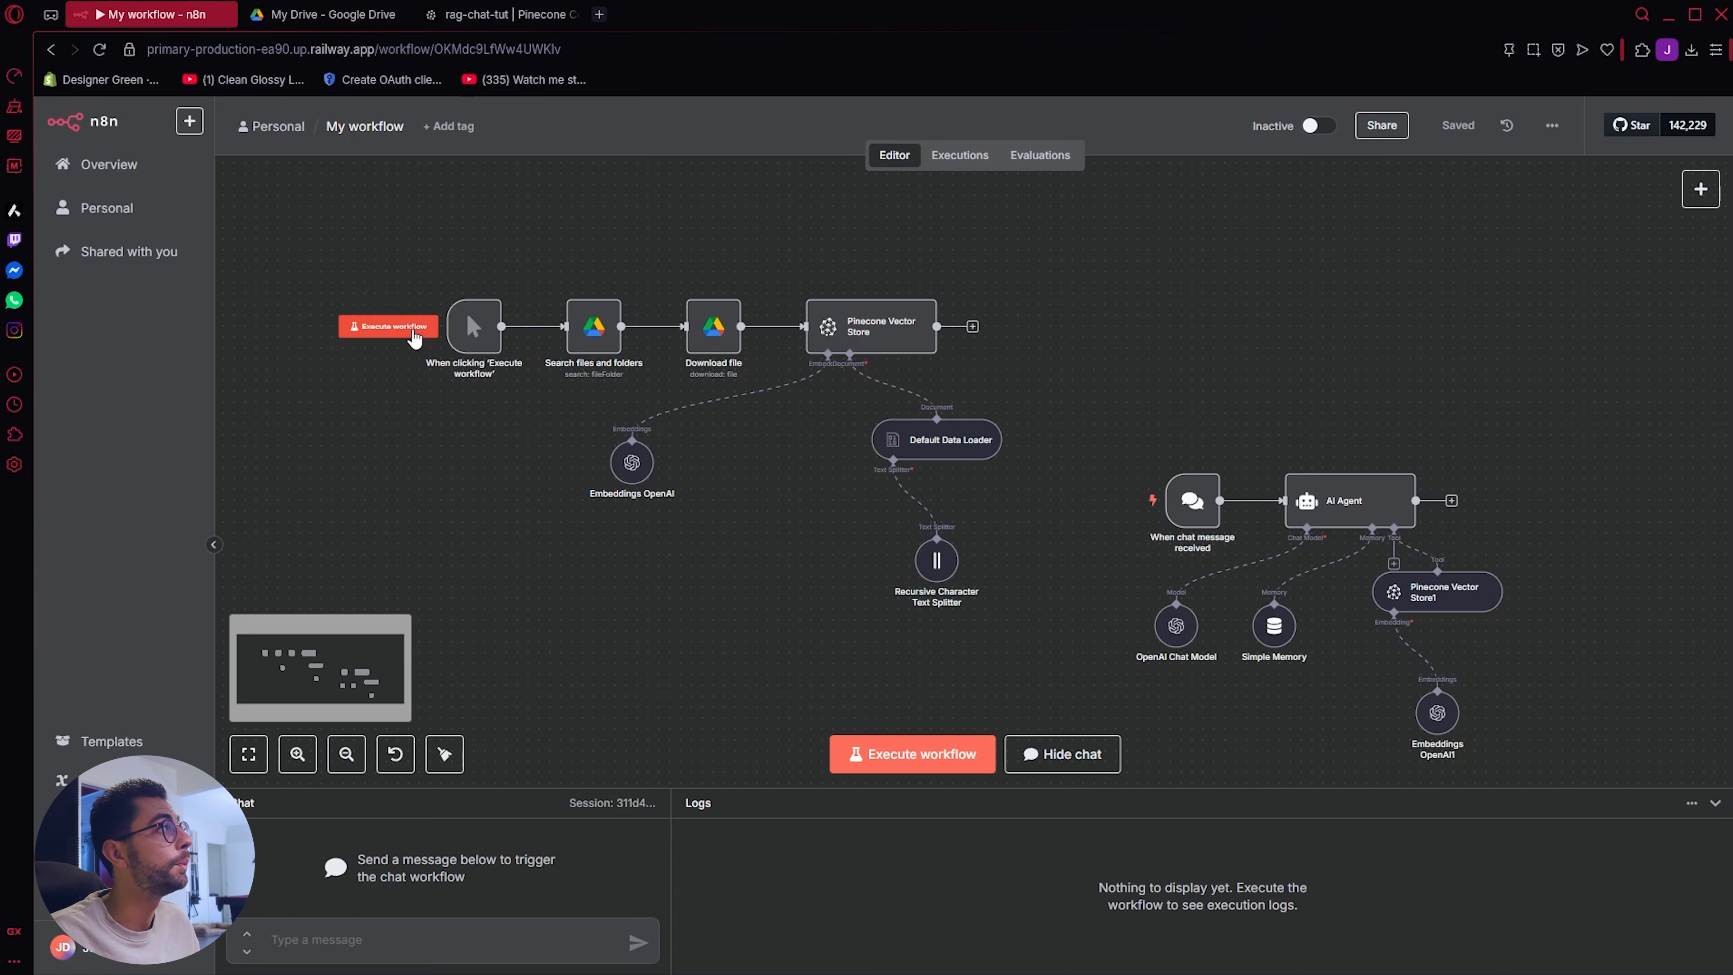
left_click(413, 334)
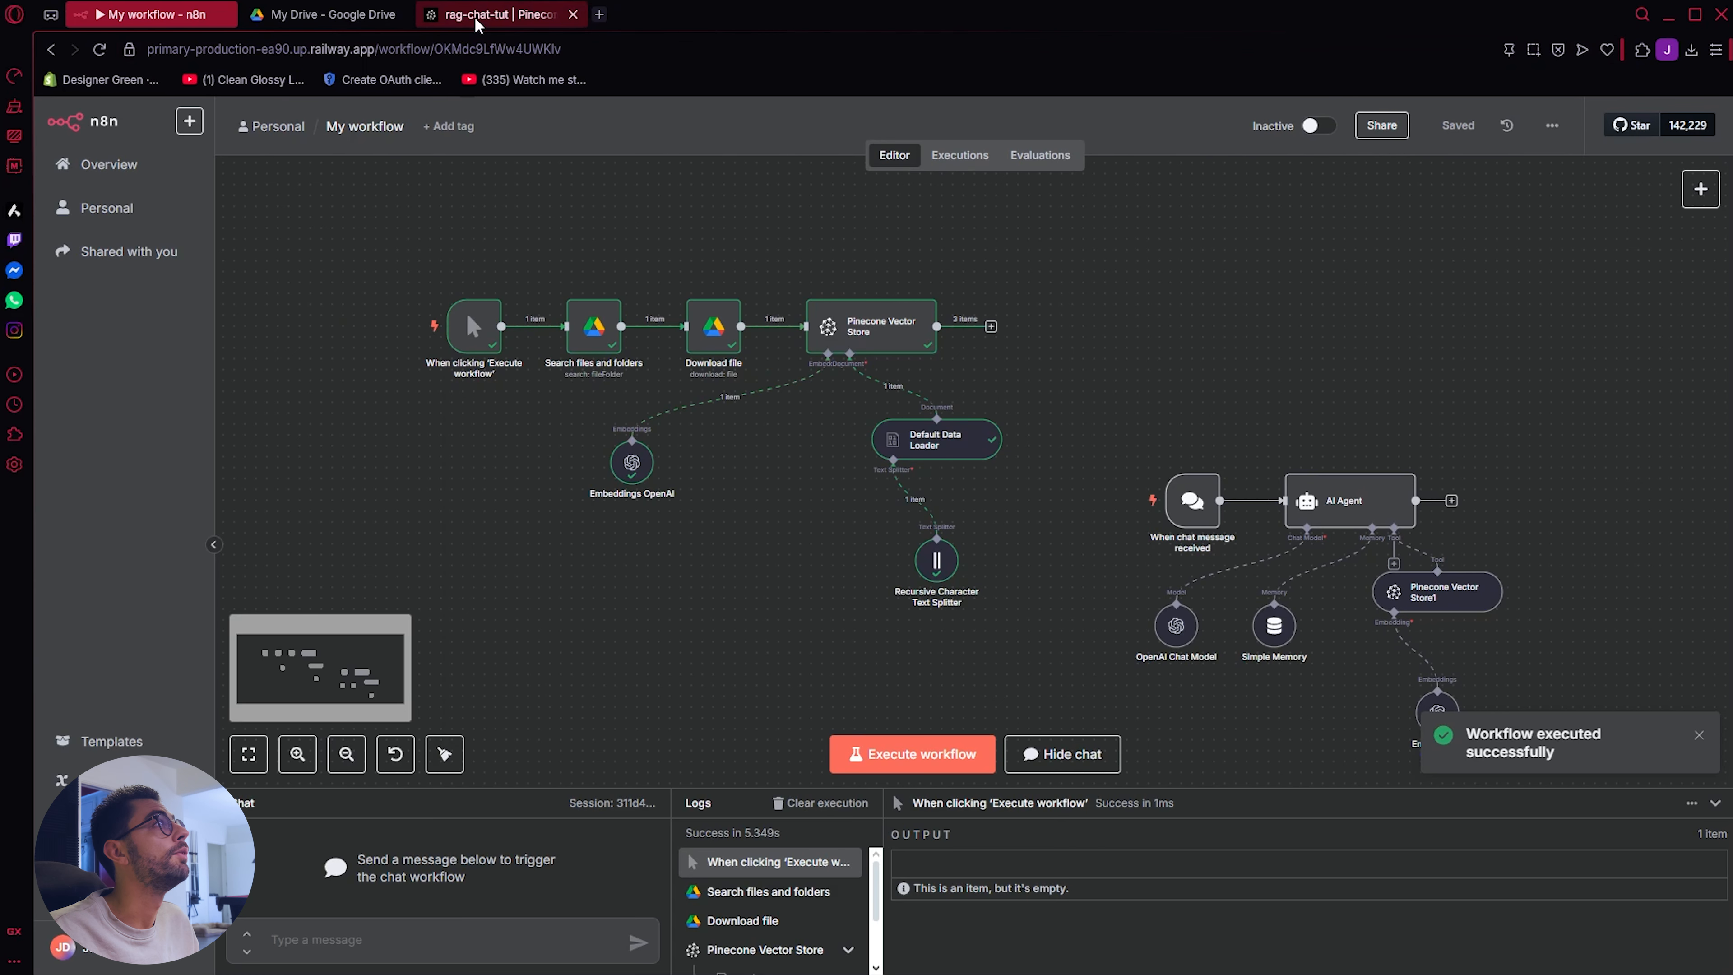
left_click(501, 14)
scroll(534, 584, "down", 2)
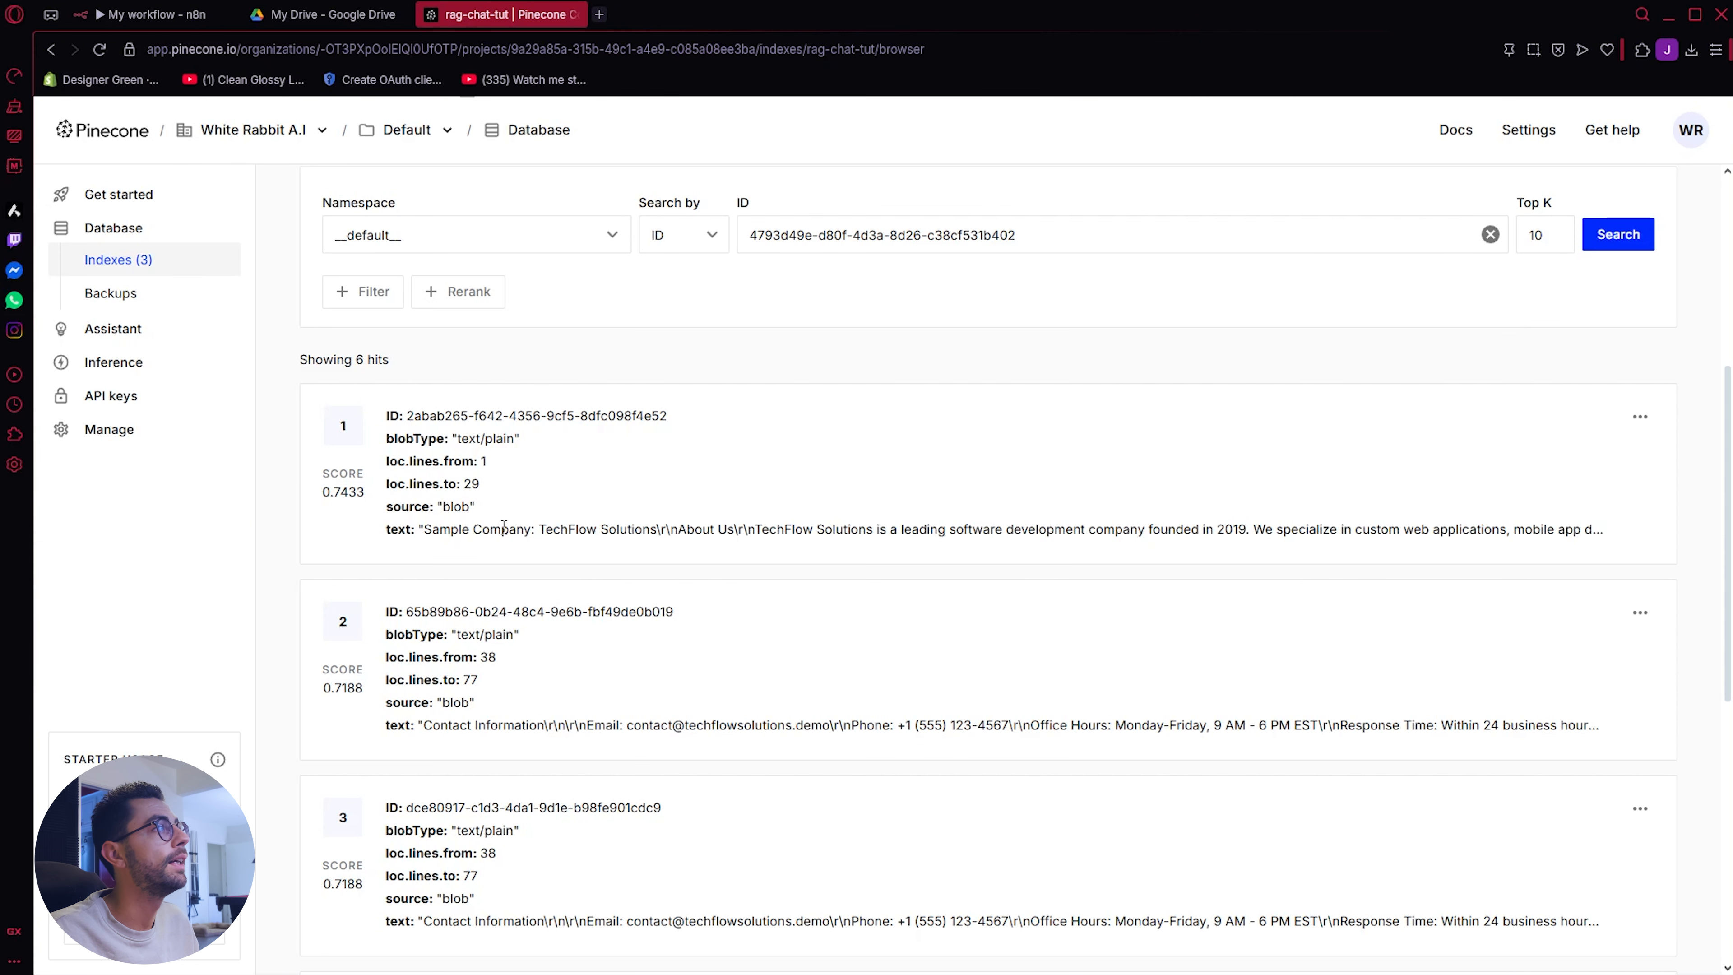
scroll(673, 740, "down", 3)
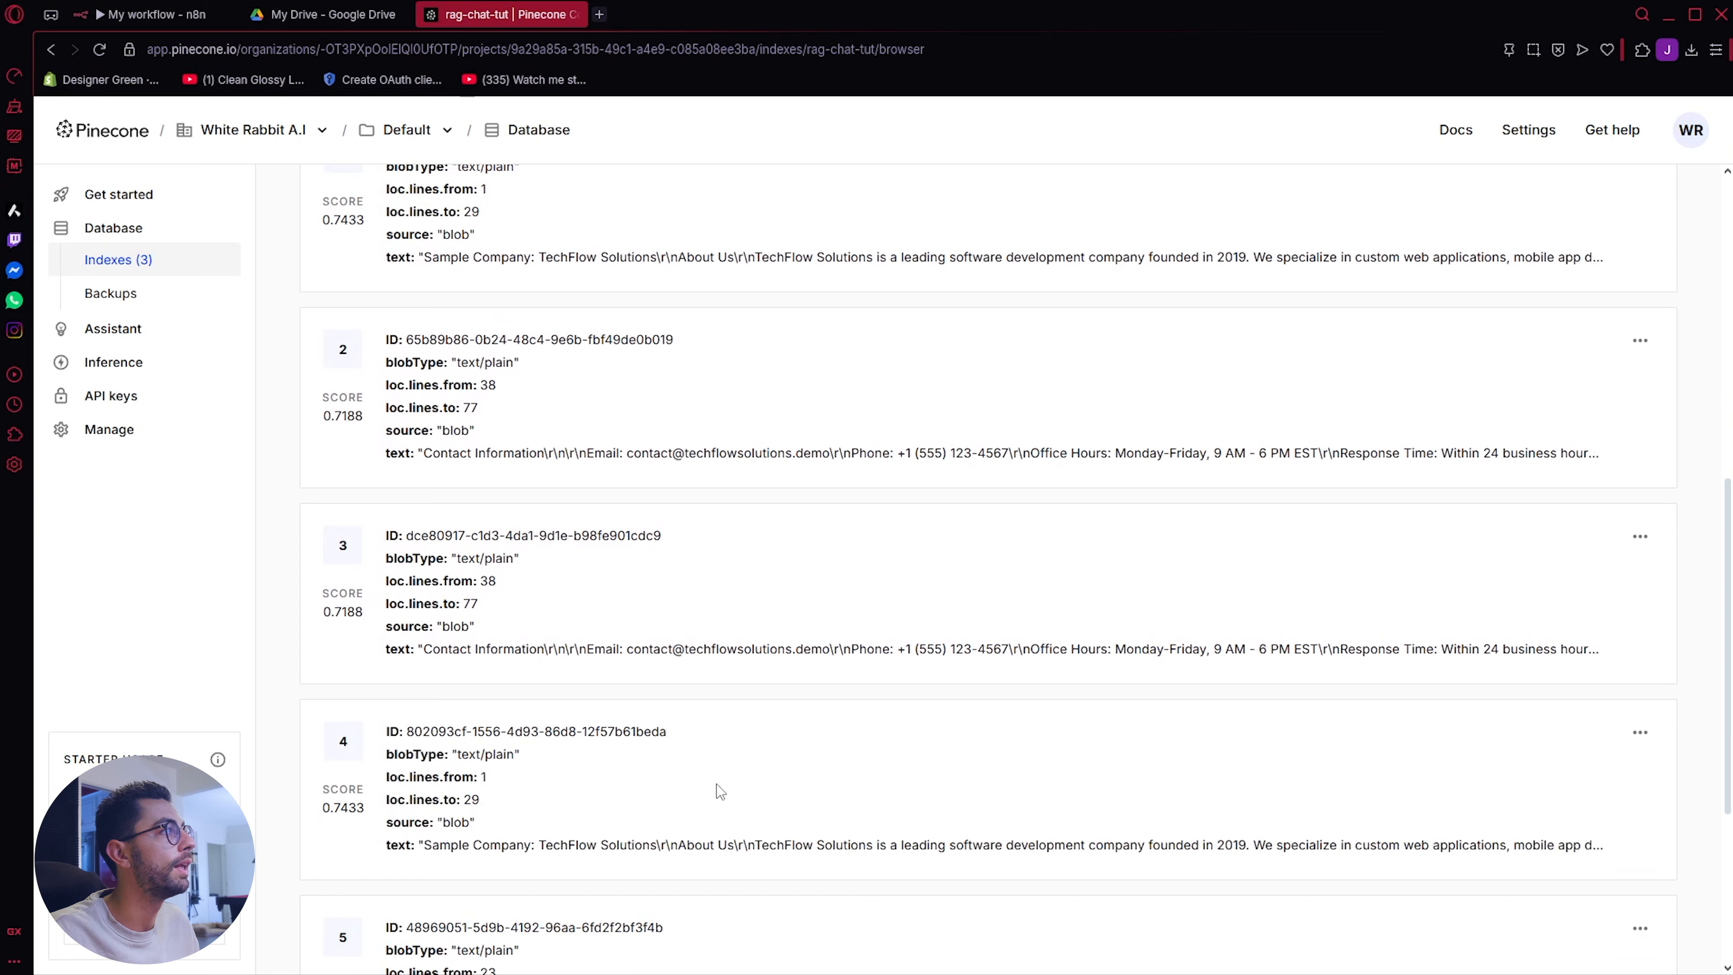
scroll(729, 886, "down", 3)
left_click(150, 13)
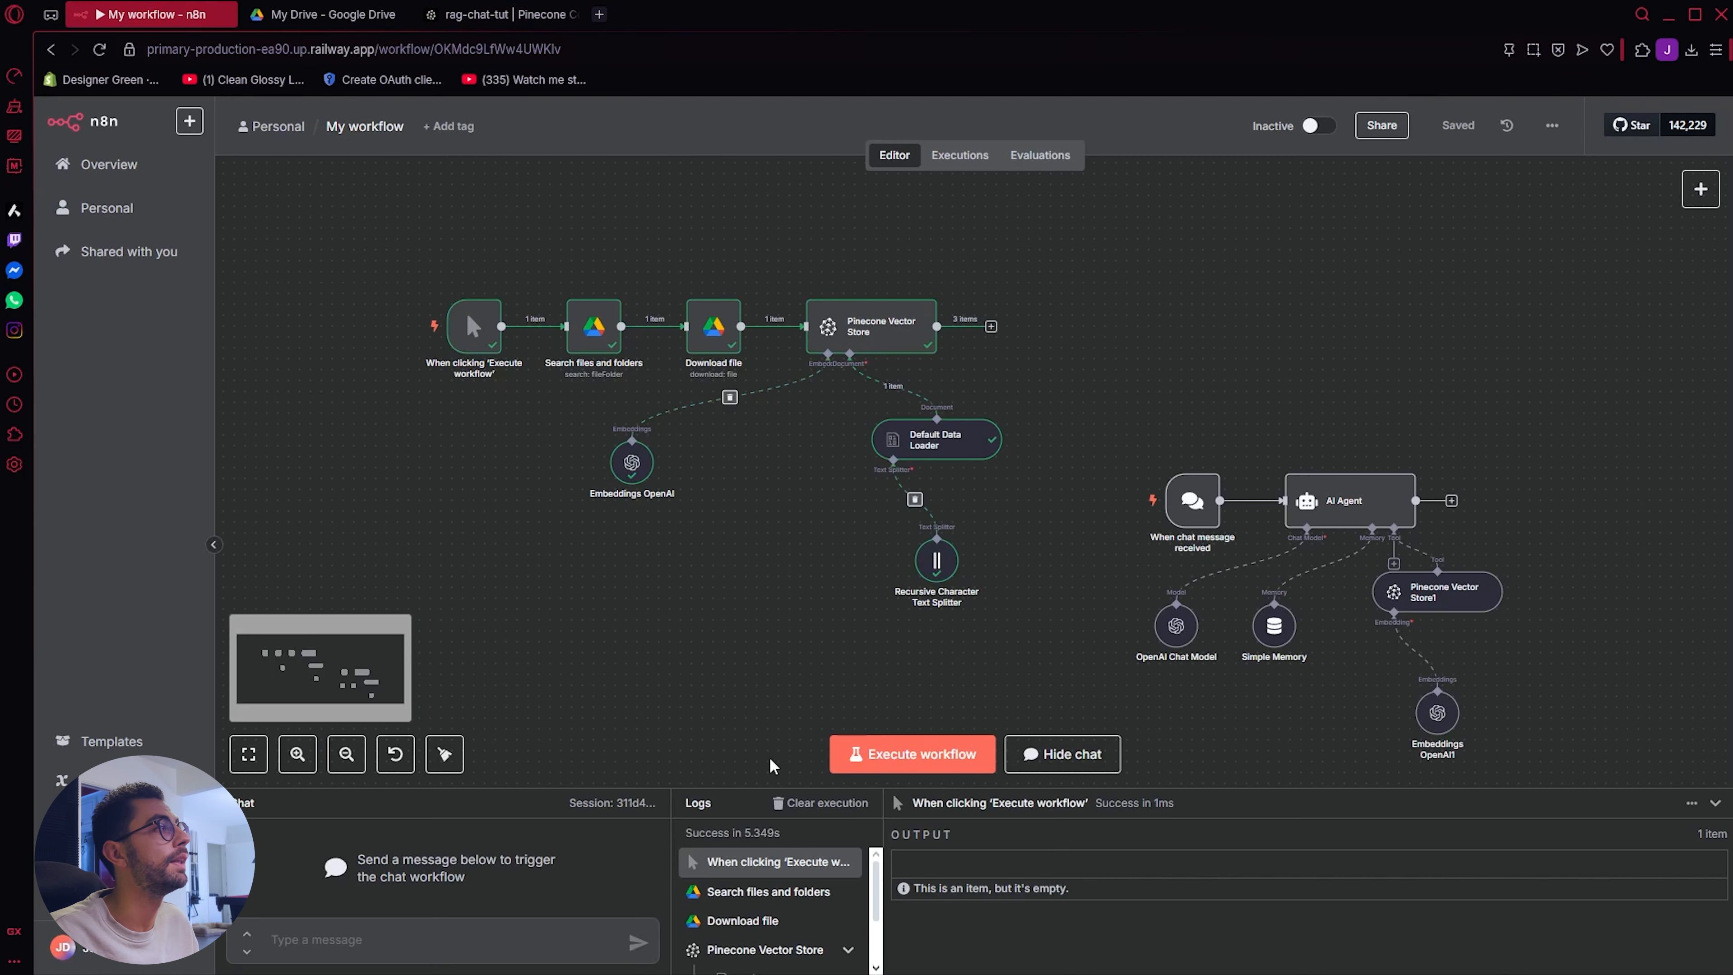
Step: Enlarge the chat area, send the test message "what services do you provide?" and read the agent's whole reply
left_click_drag(595, 791, 641, 619)
type("what services")
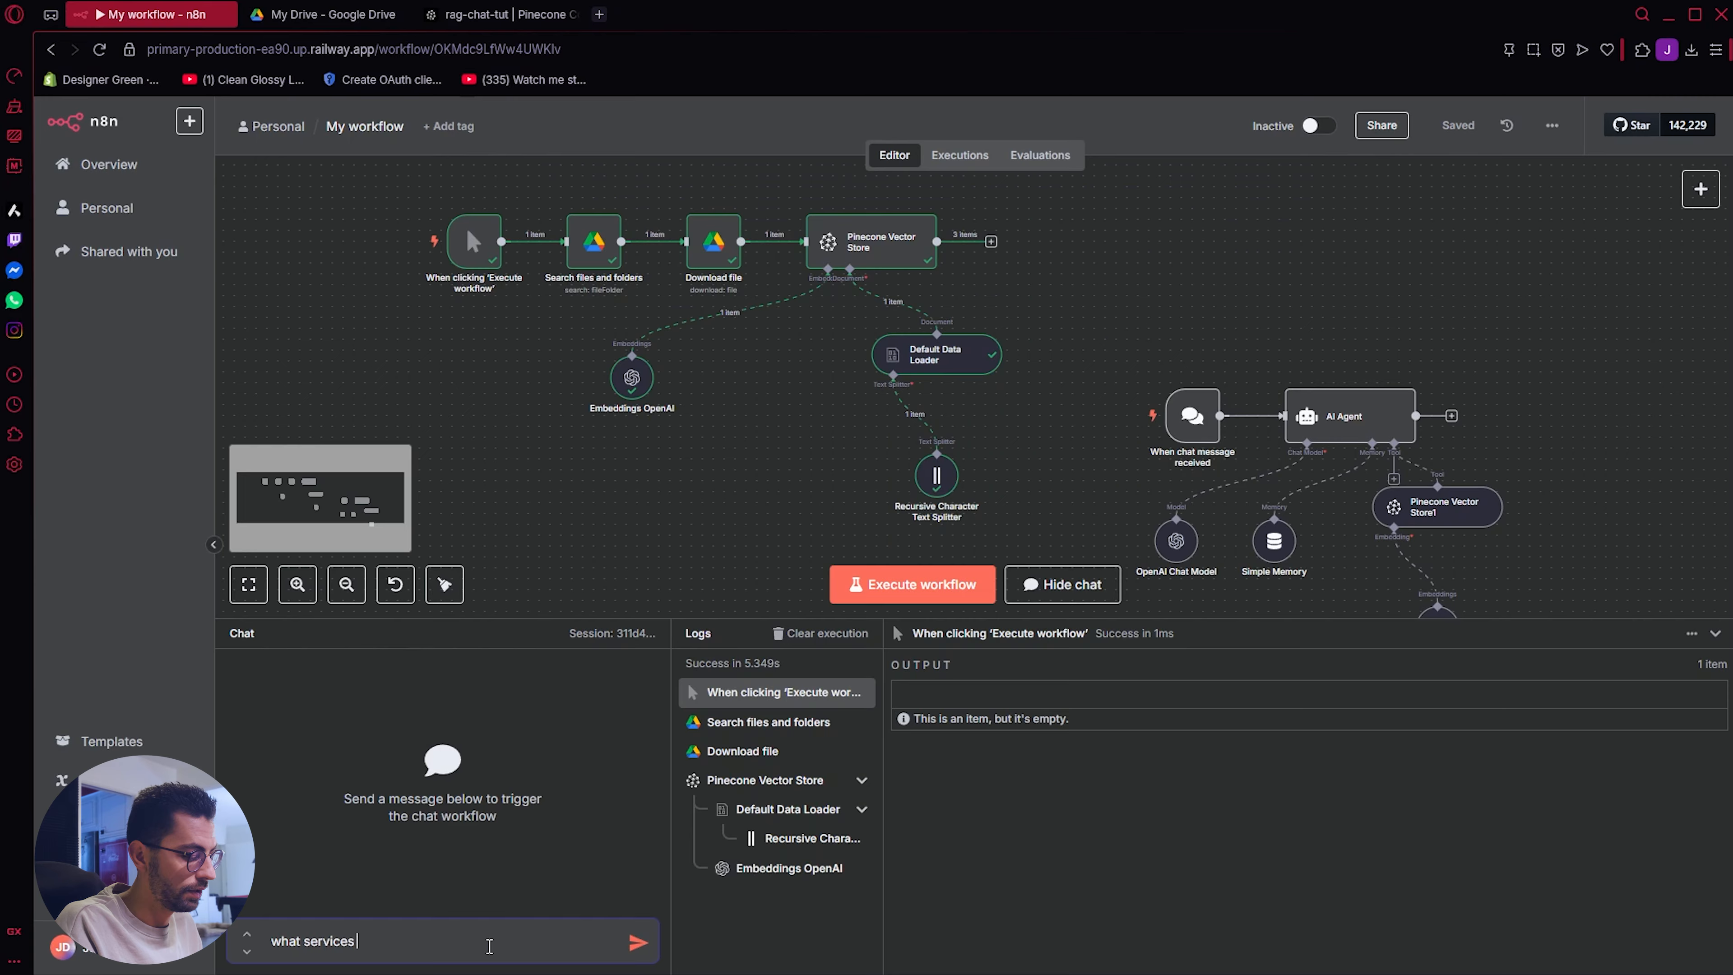
type(" do you provi")
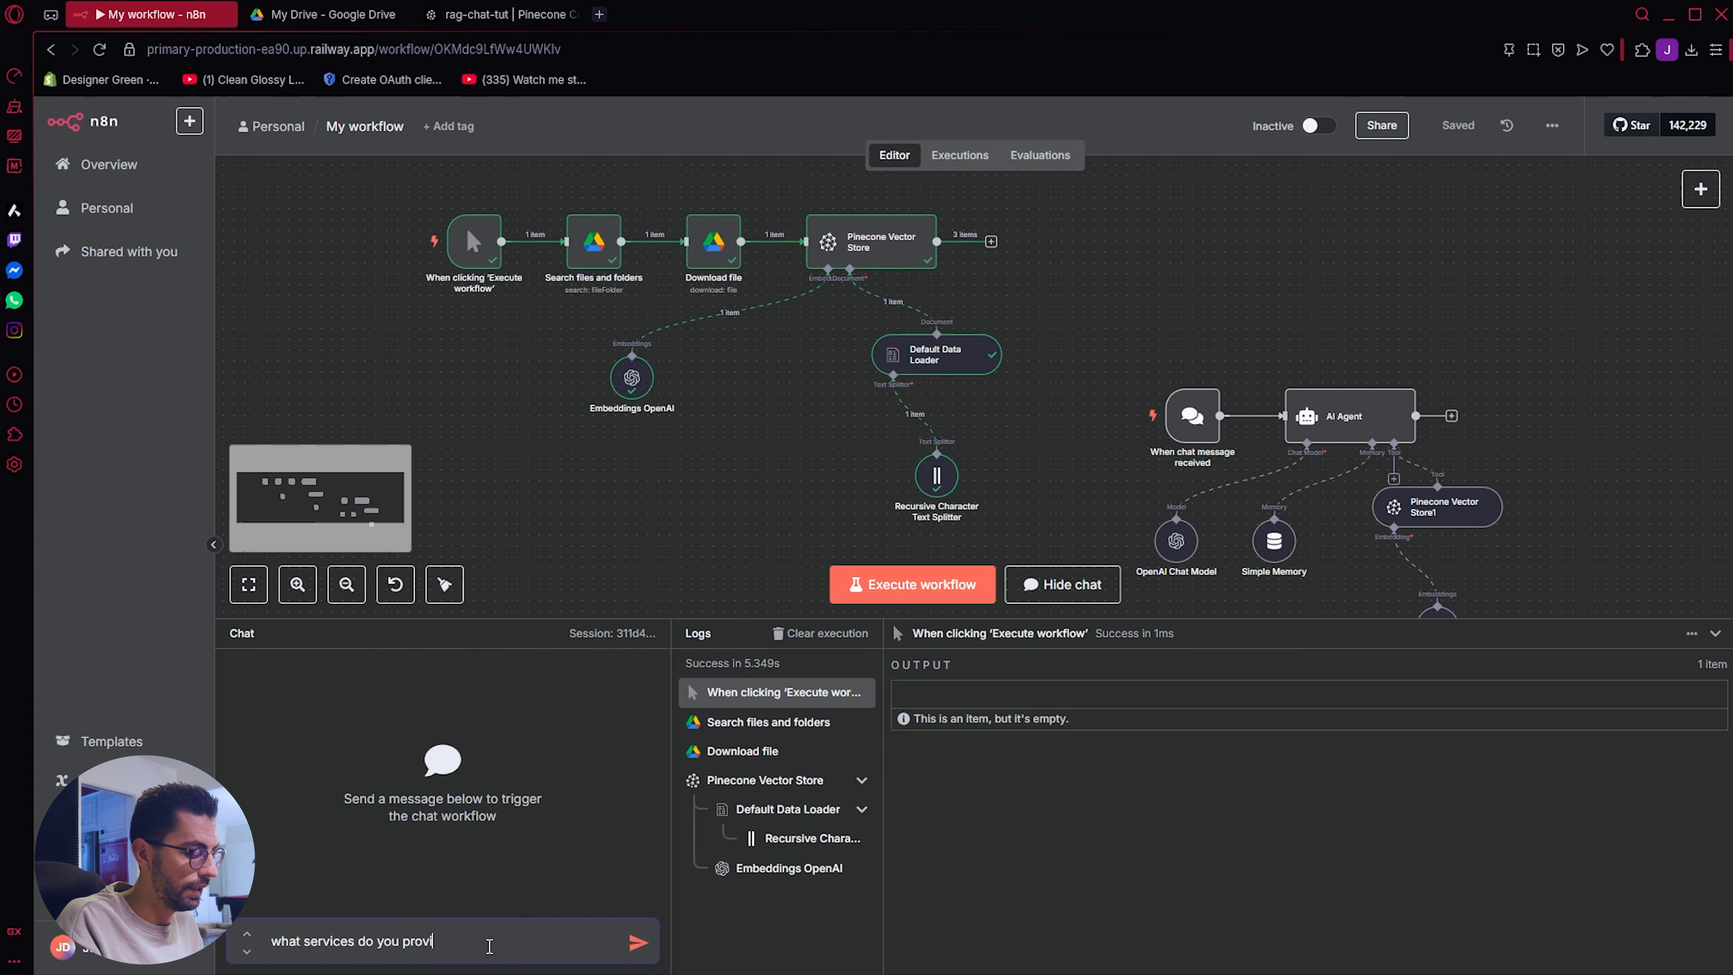
type("de?")
key("Return")
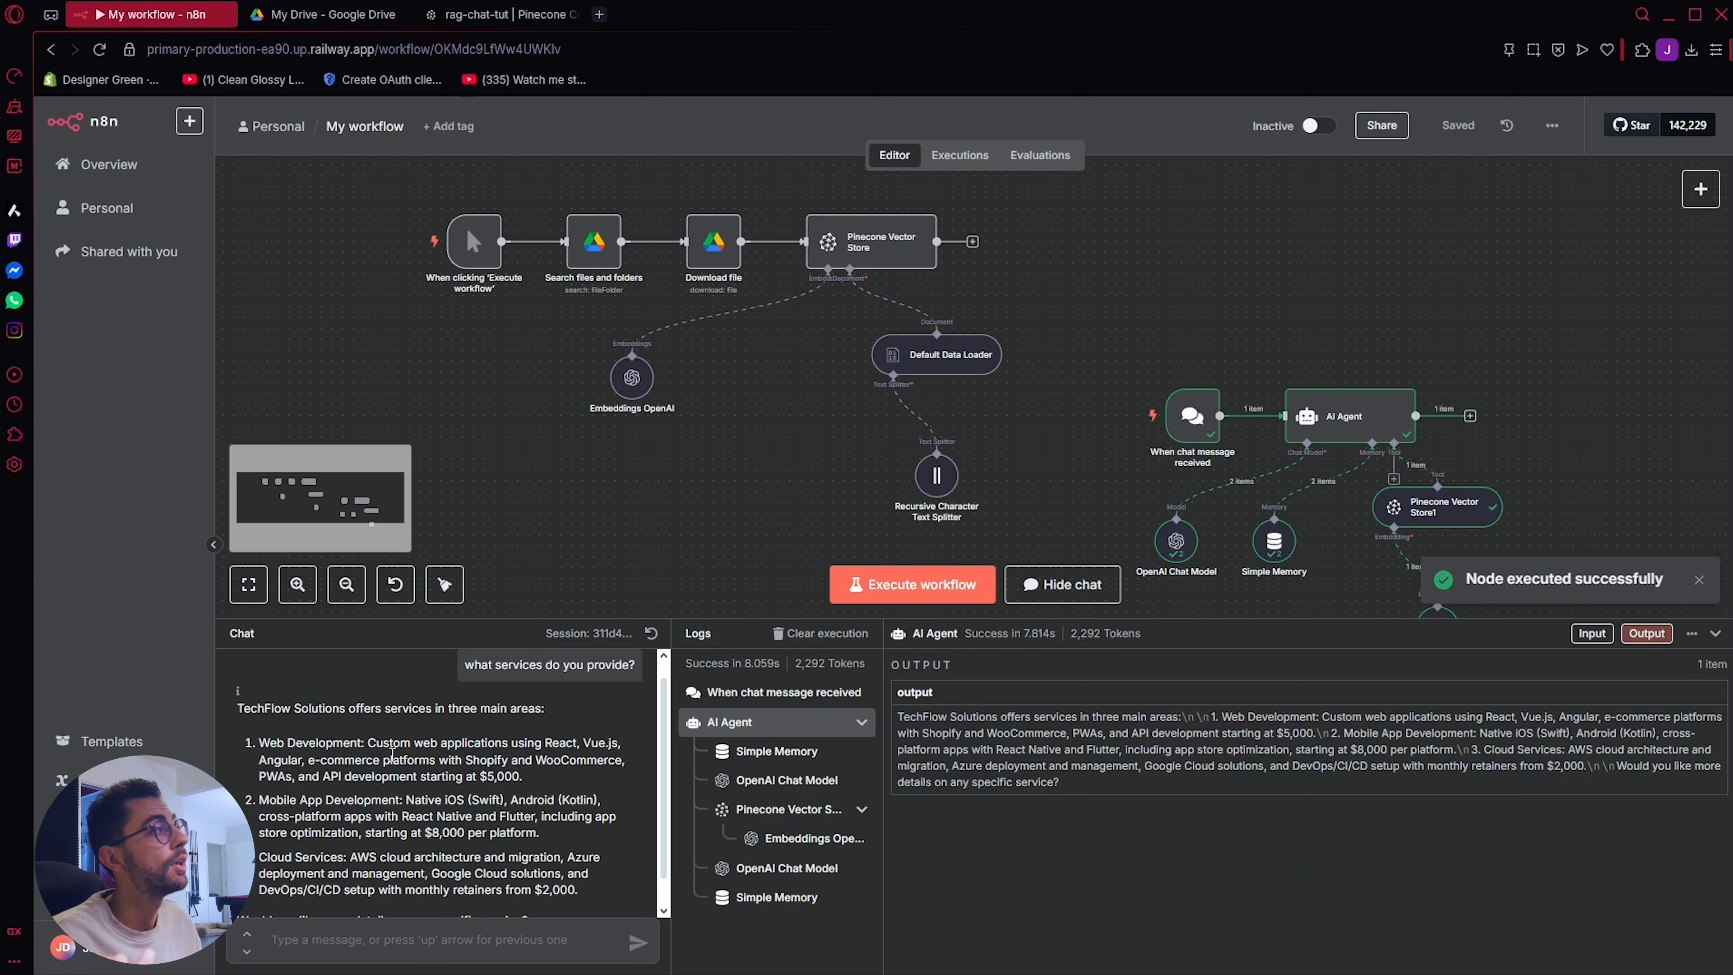
scroll(375, 784, "down", 1)
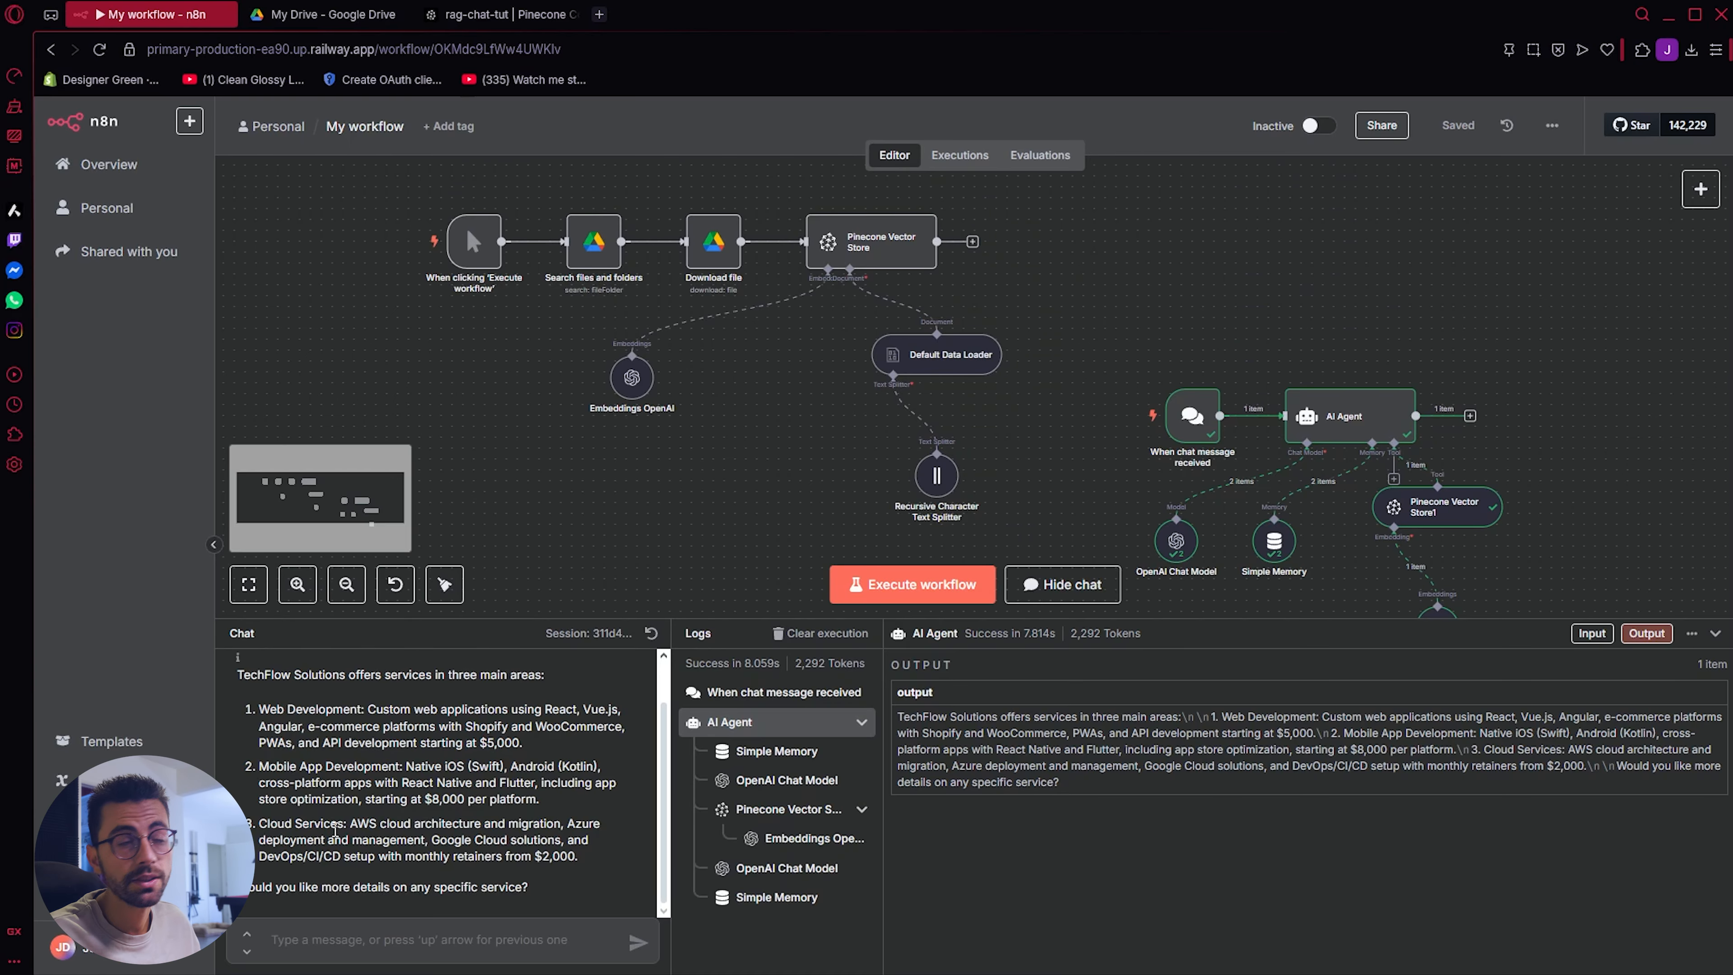
Step: Switch to Google Drive, dismiss the folder rename dialog and open the Pinecone Data Base folder
left_click(327, 14)
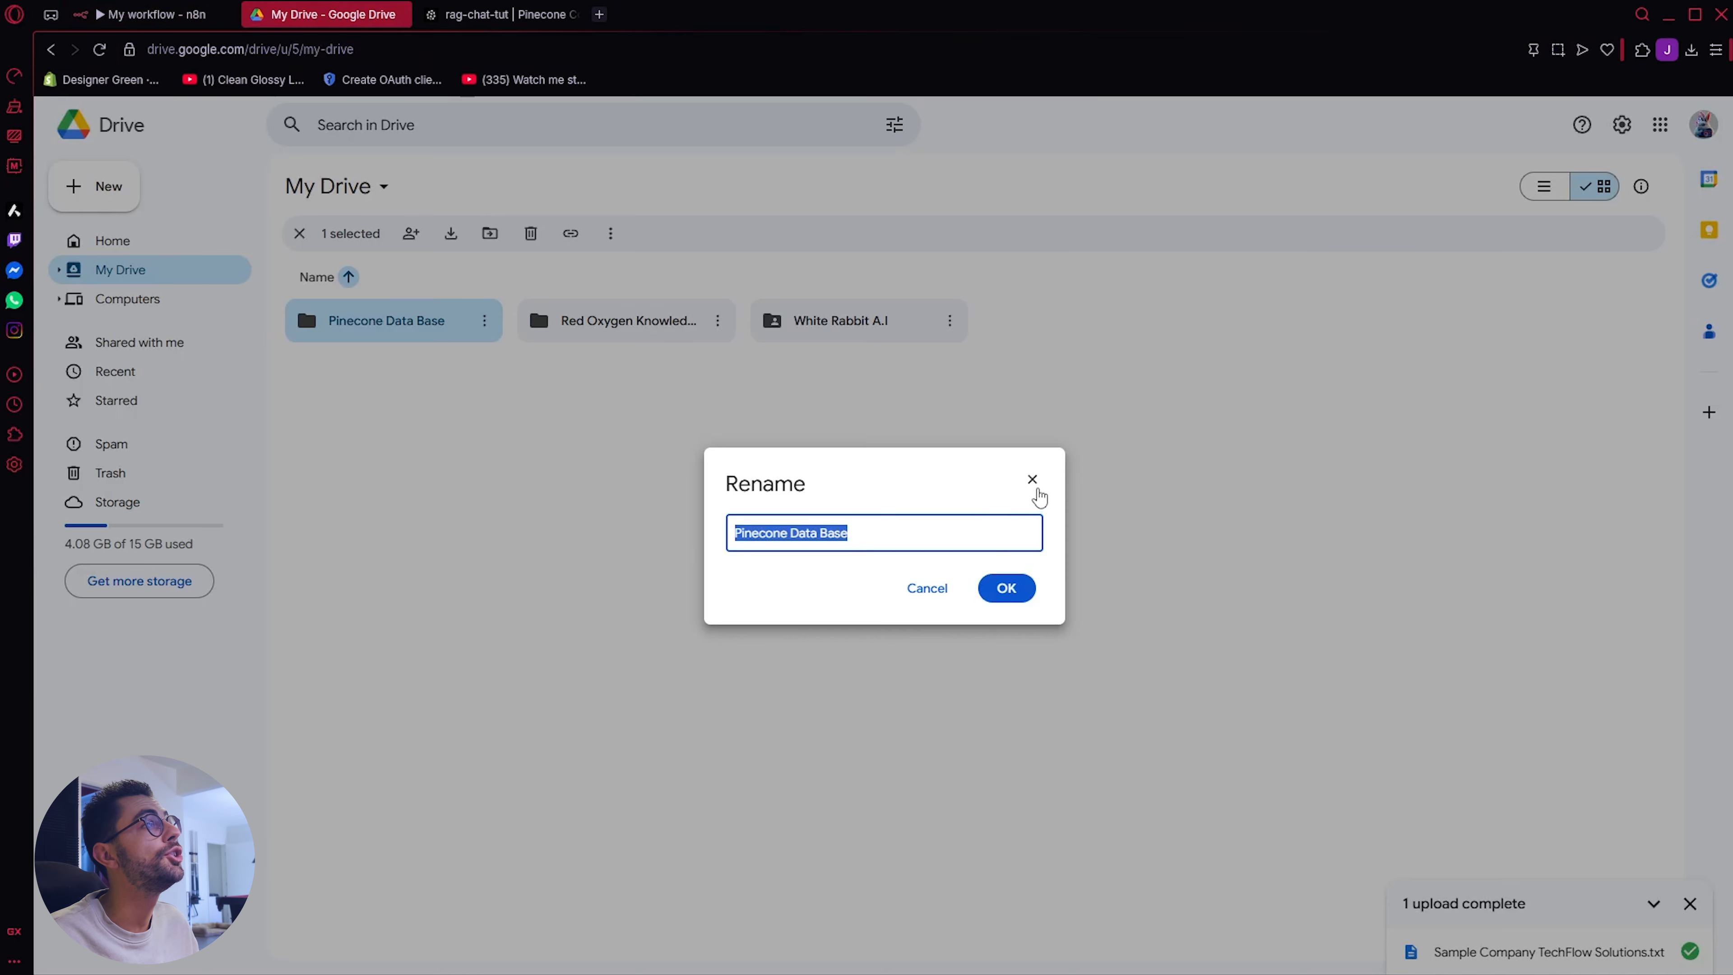
left_click(1034, 489)
double_click(374, 322)
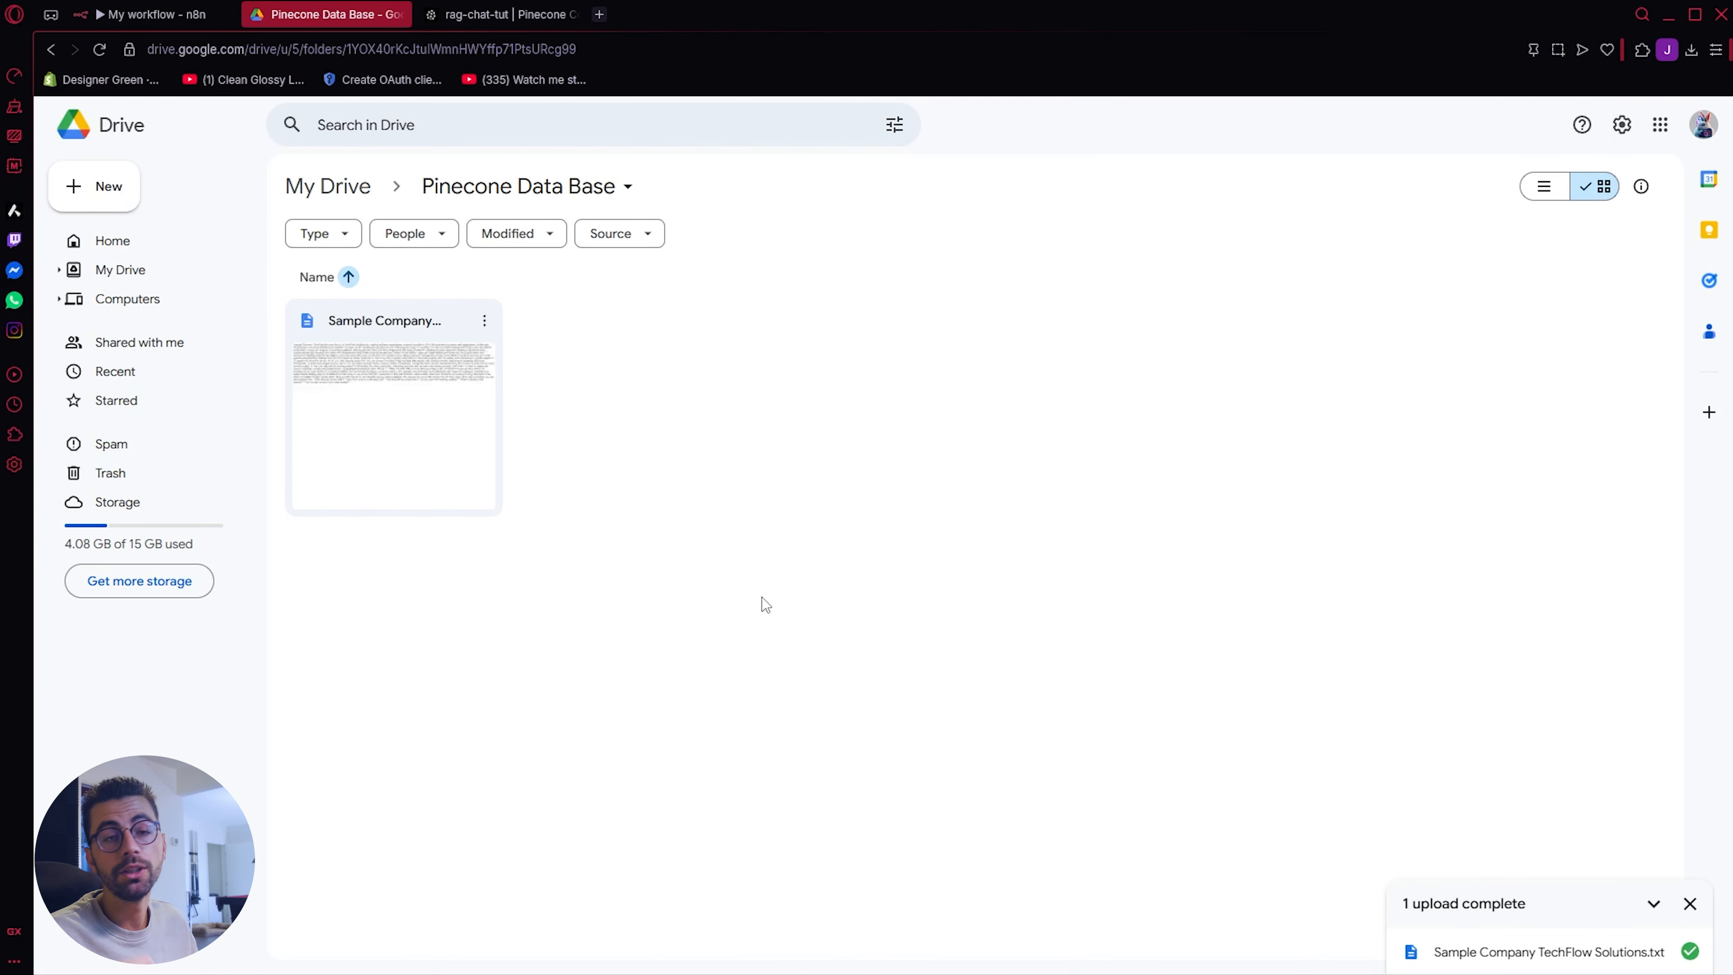